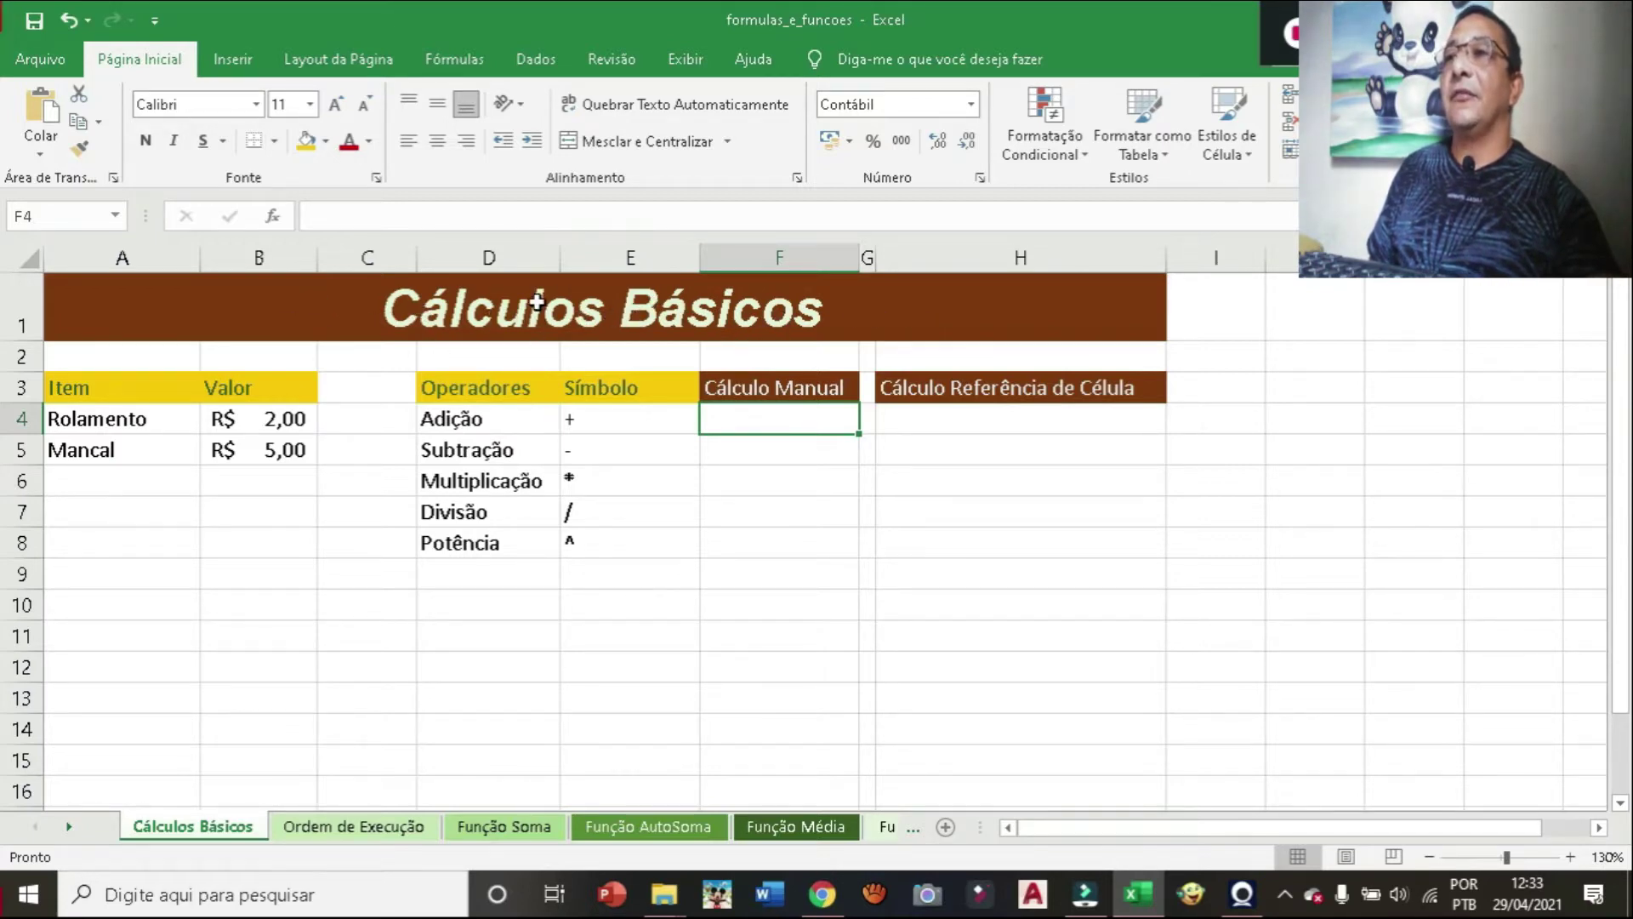
Extend the sheet title in cell A1 to read "Cálculos Básicos de elementos de máquina".
click(830, 315)
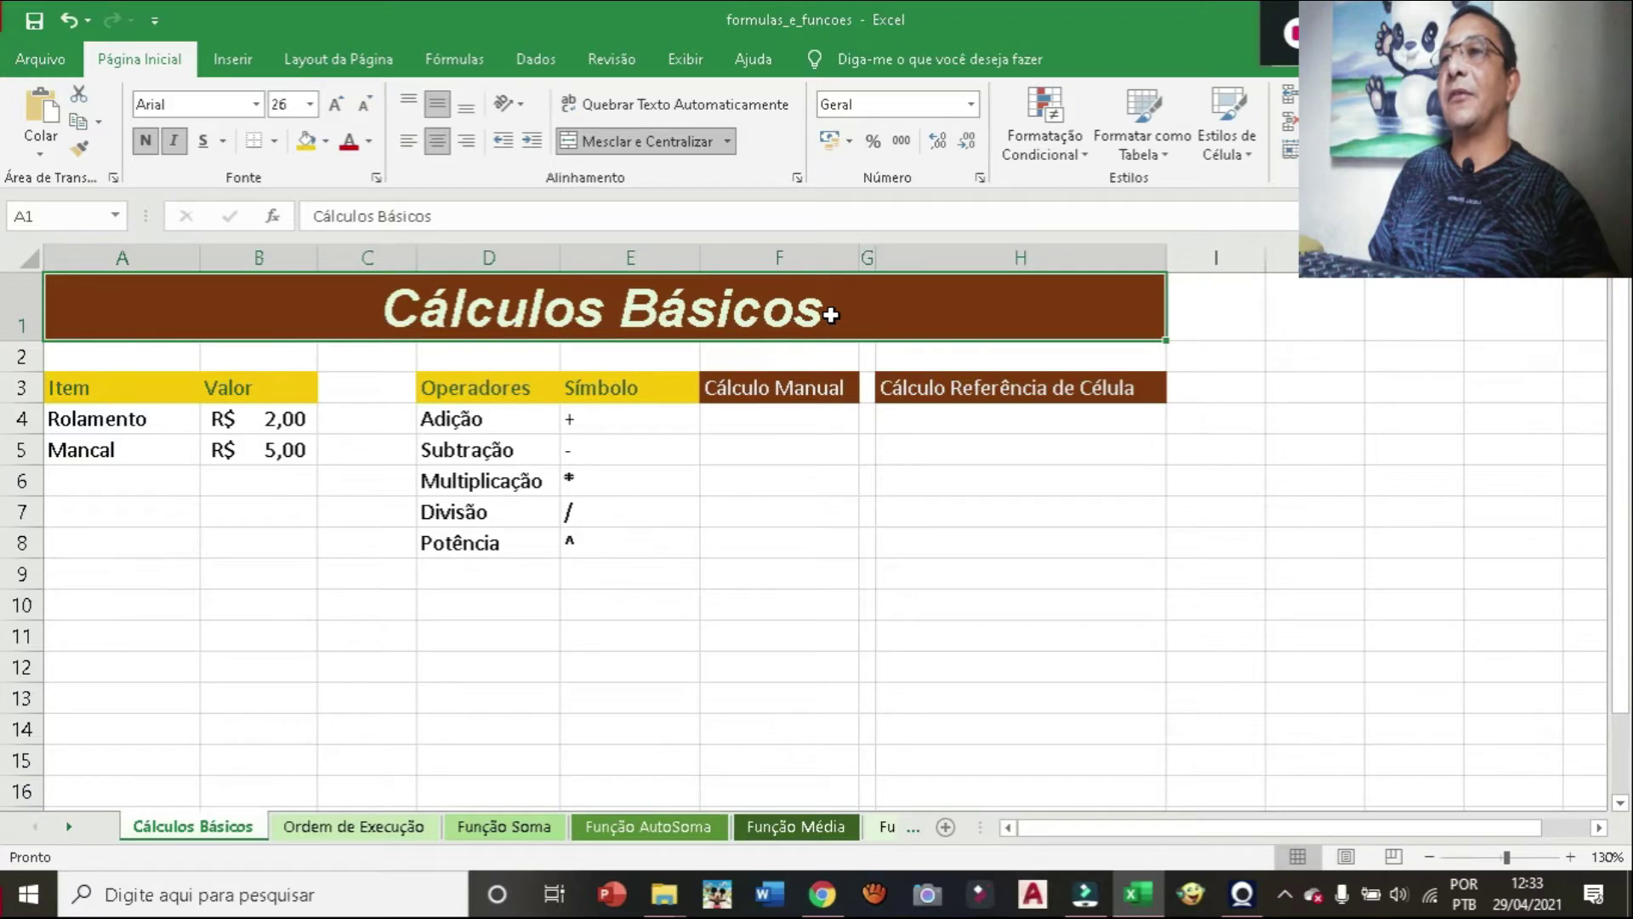
double_click(830, 315)
text(d)
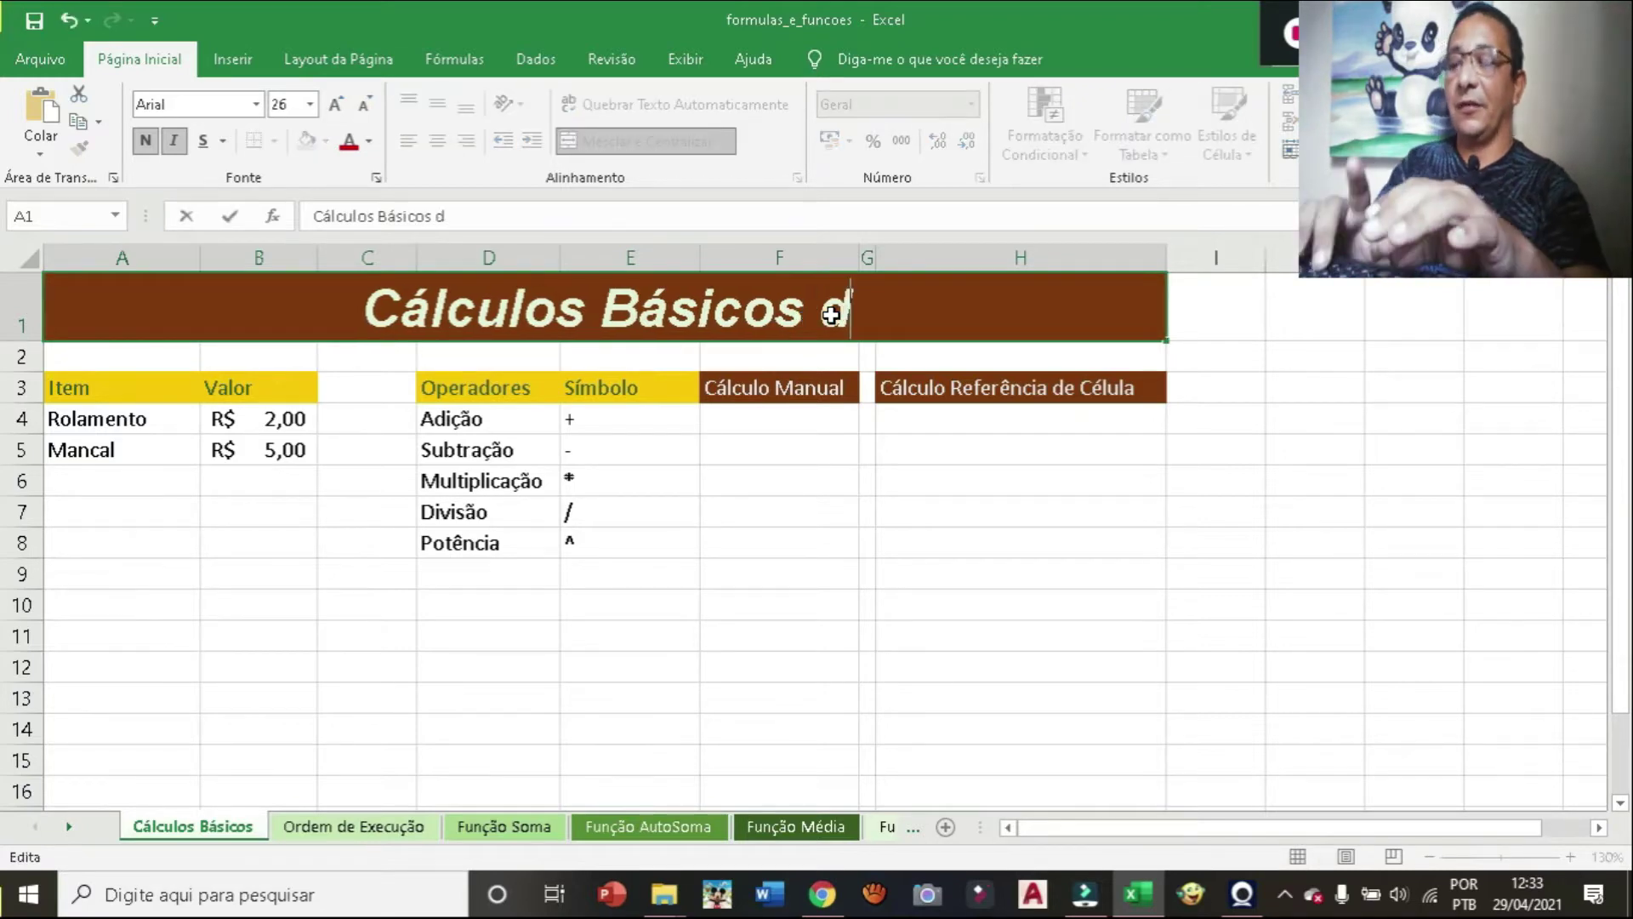
text(e e)
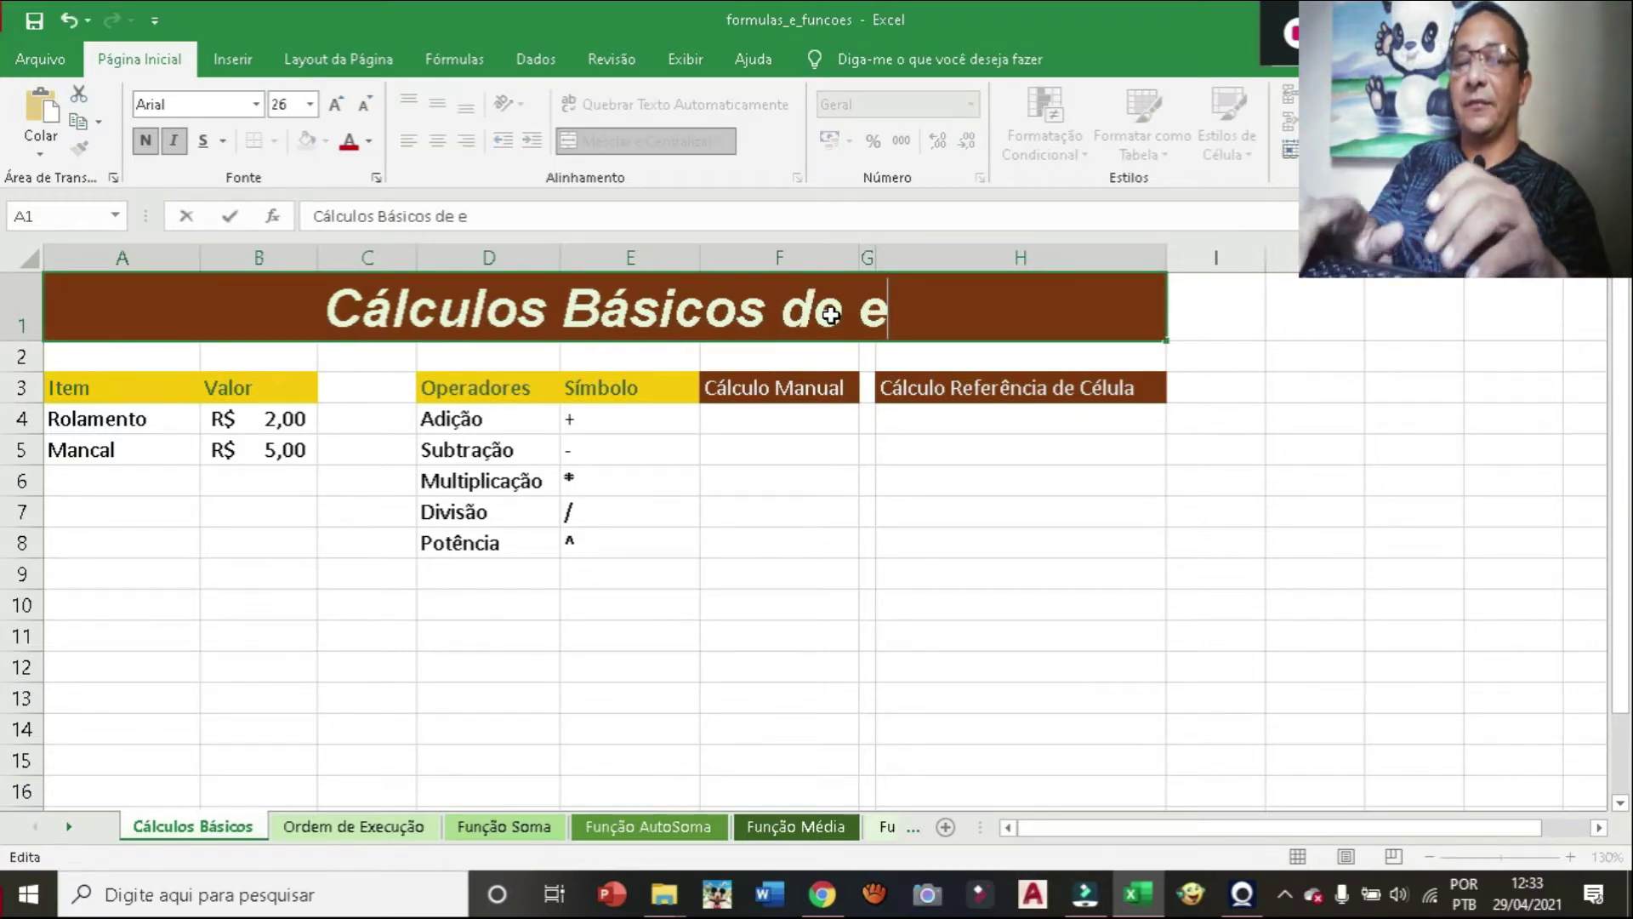
text(lemento)
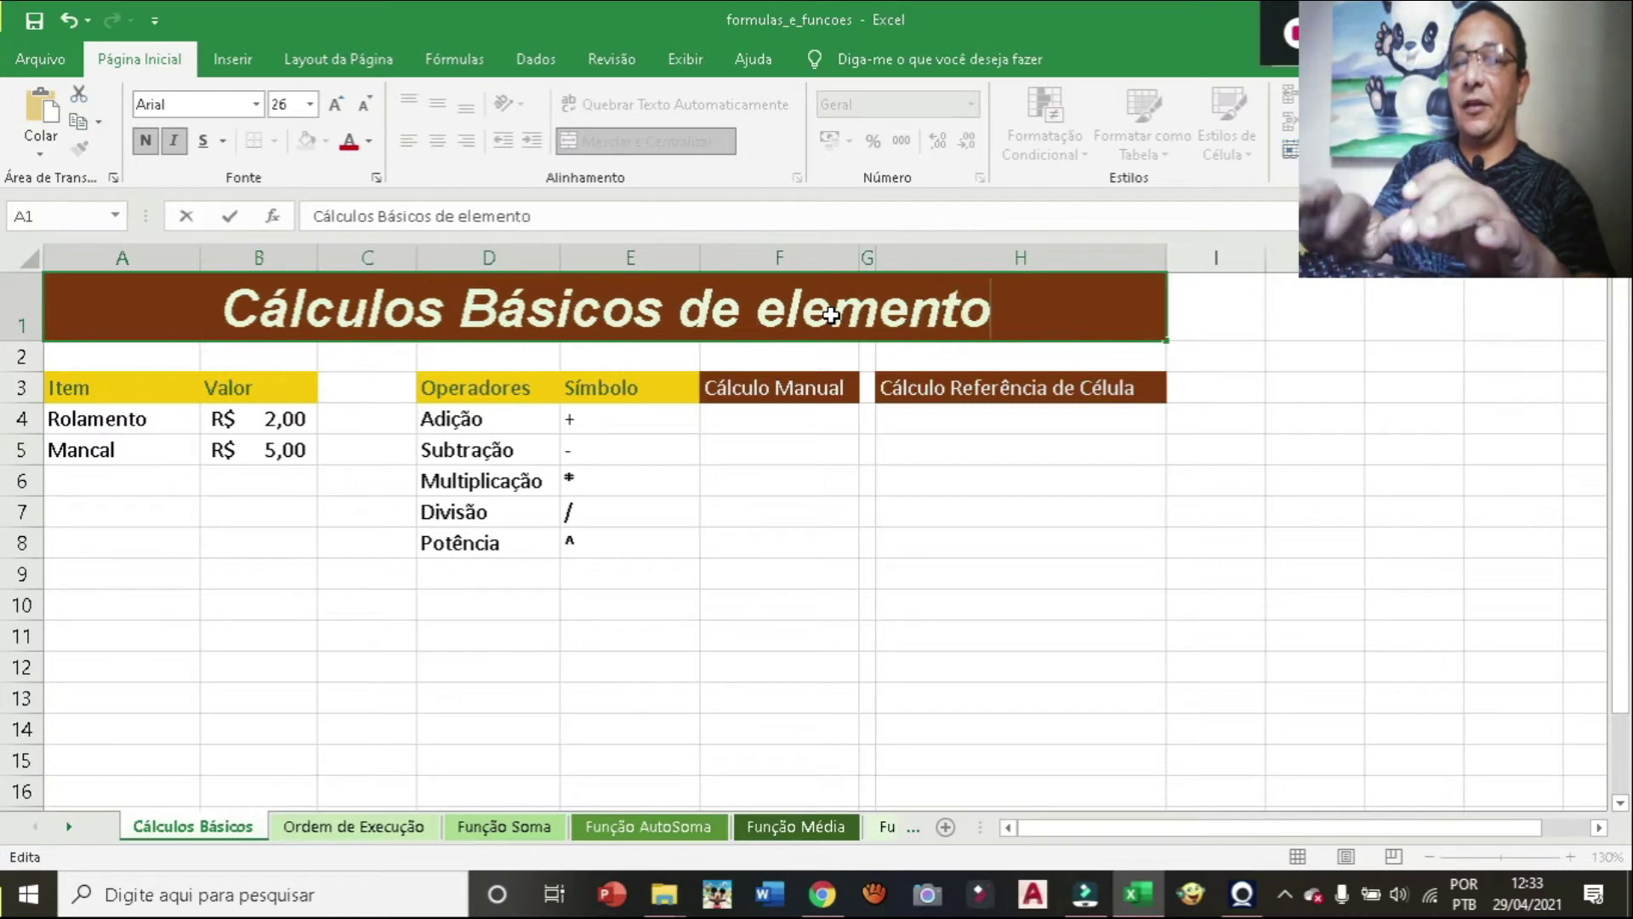
text(s de )
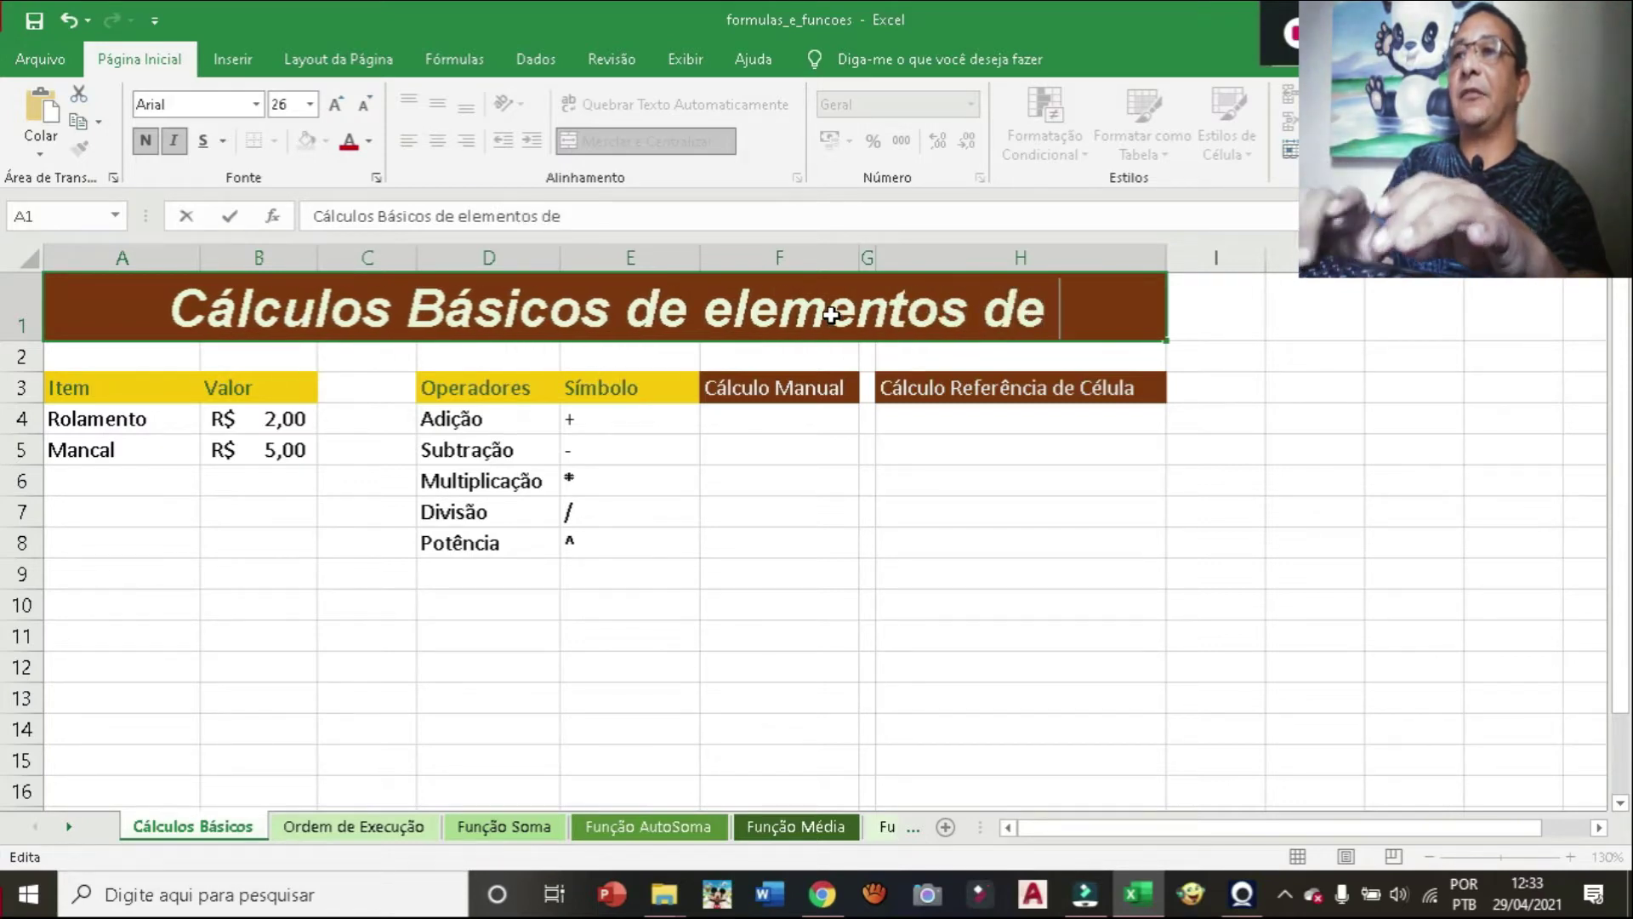
text(m)
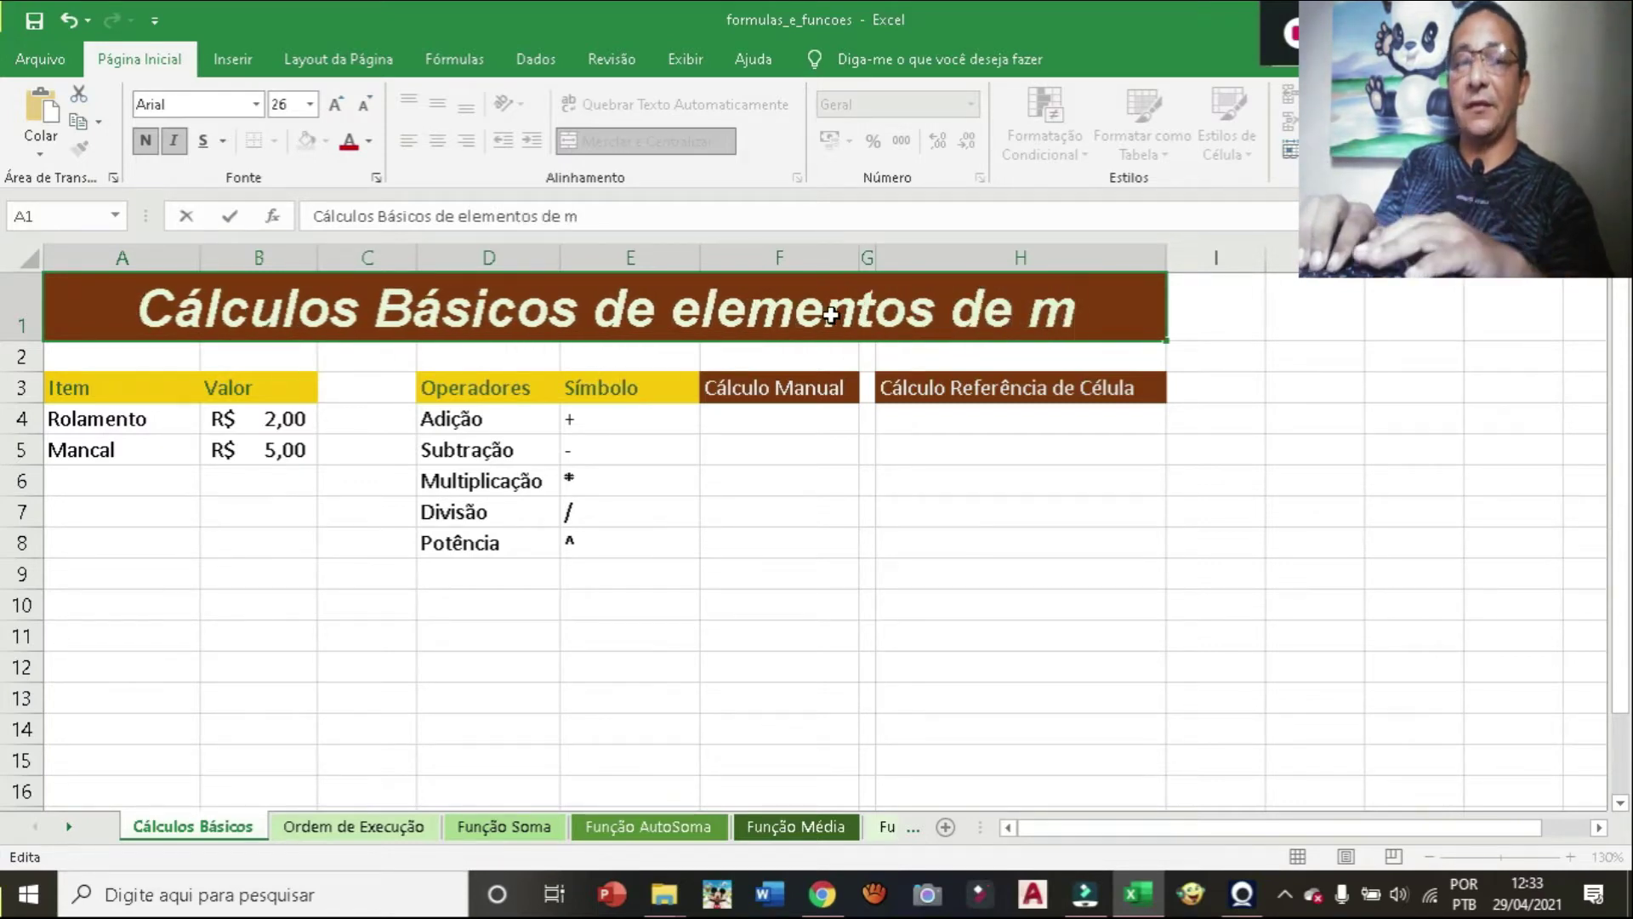
text(áquina)
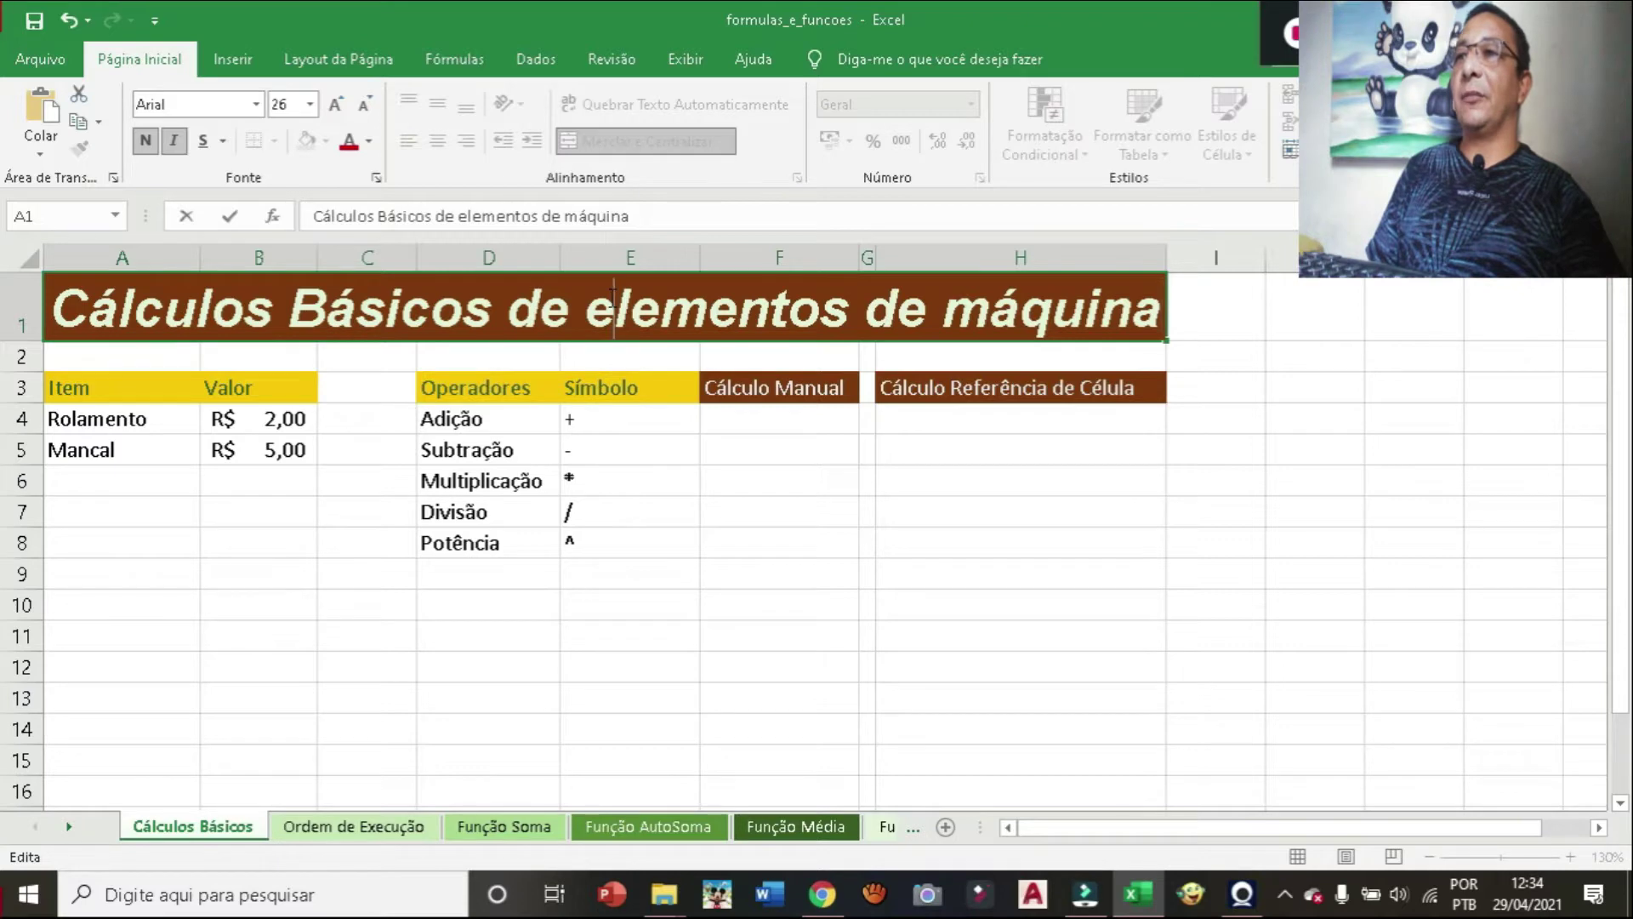
Capitalize the words "Elementos" and "Máquina" in the title in cell A1.
key(BackSpace)
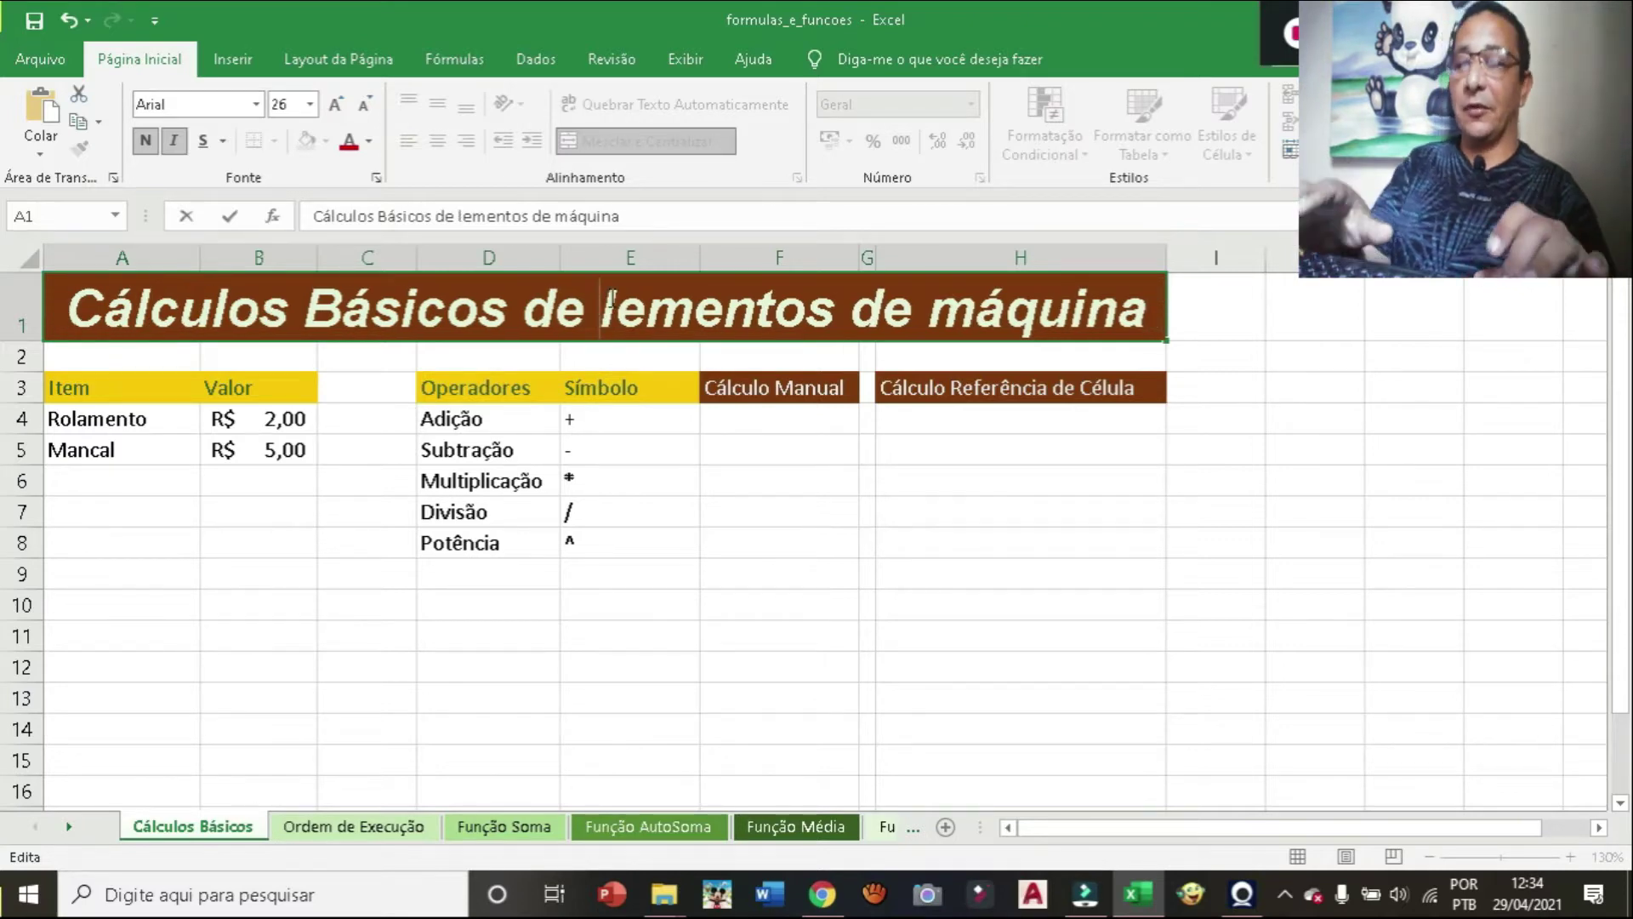
text(E)
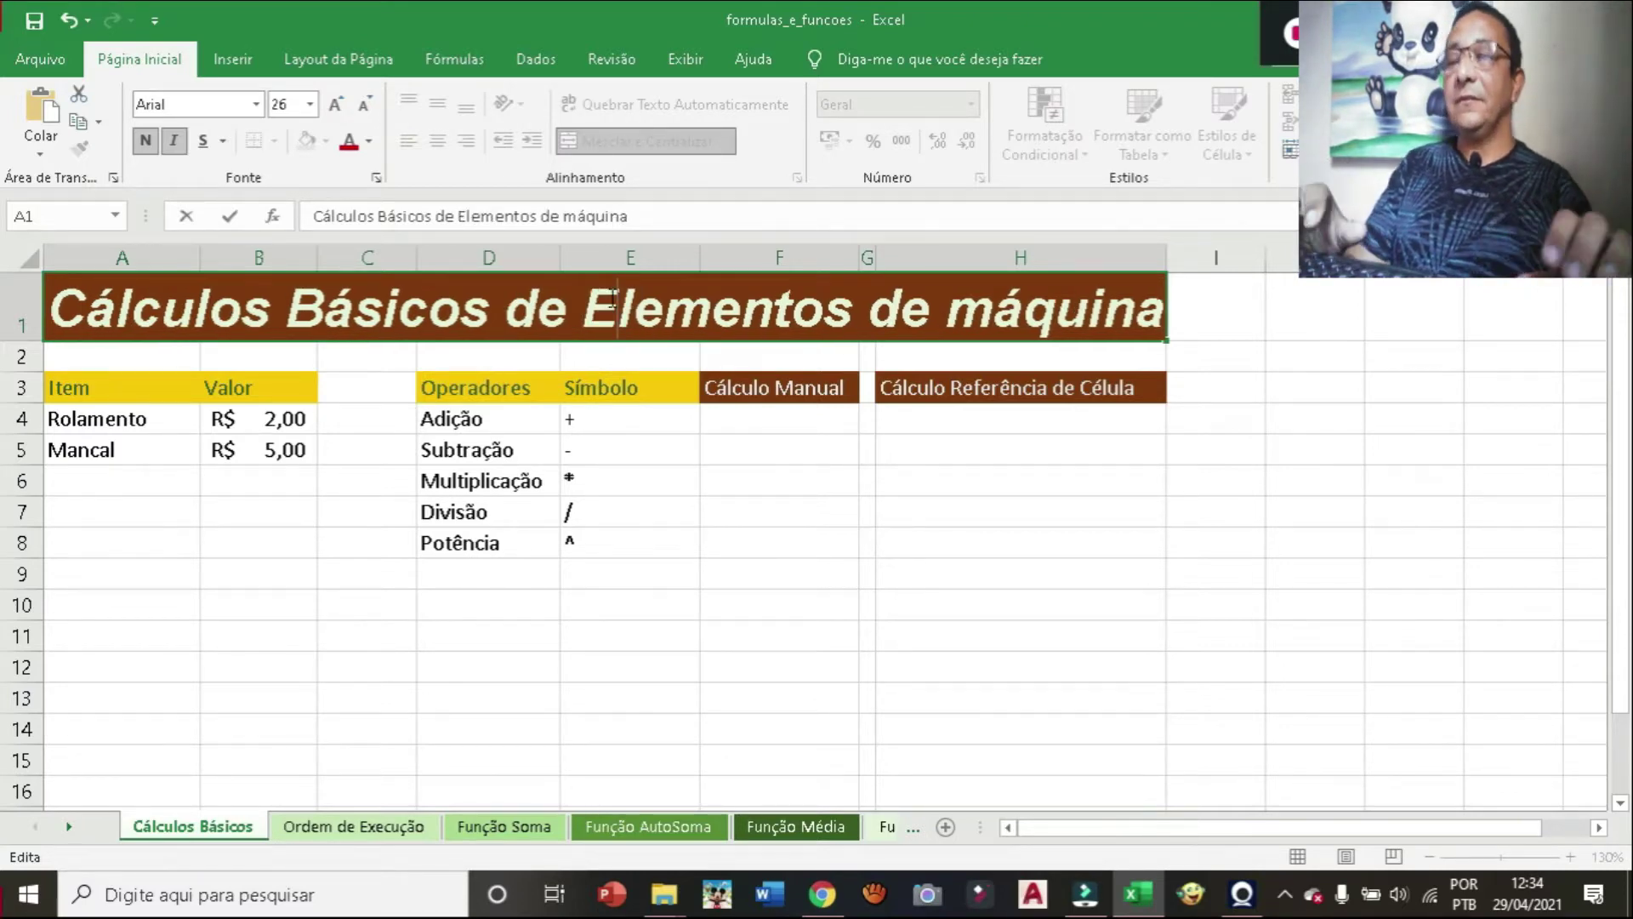
key(Right)
key(Right)
key(Right)
key(Right)
key(Right)
key(Right)
key(Right)
key(Right)
key(Right)
key(Right)
key(Right)
key(Right)
key(Right)
key(Right)
key(Right)
key(Right)
key(Right)
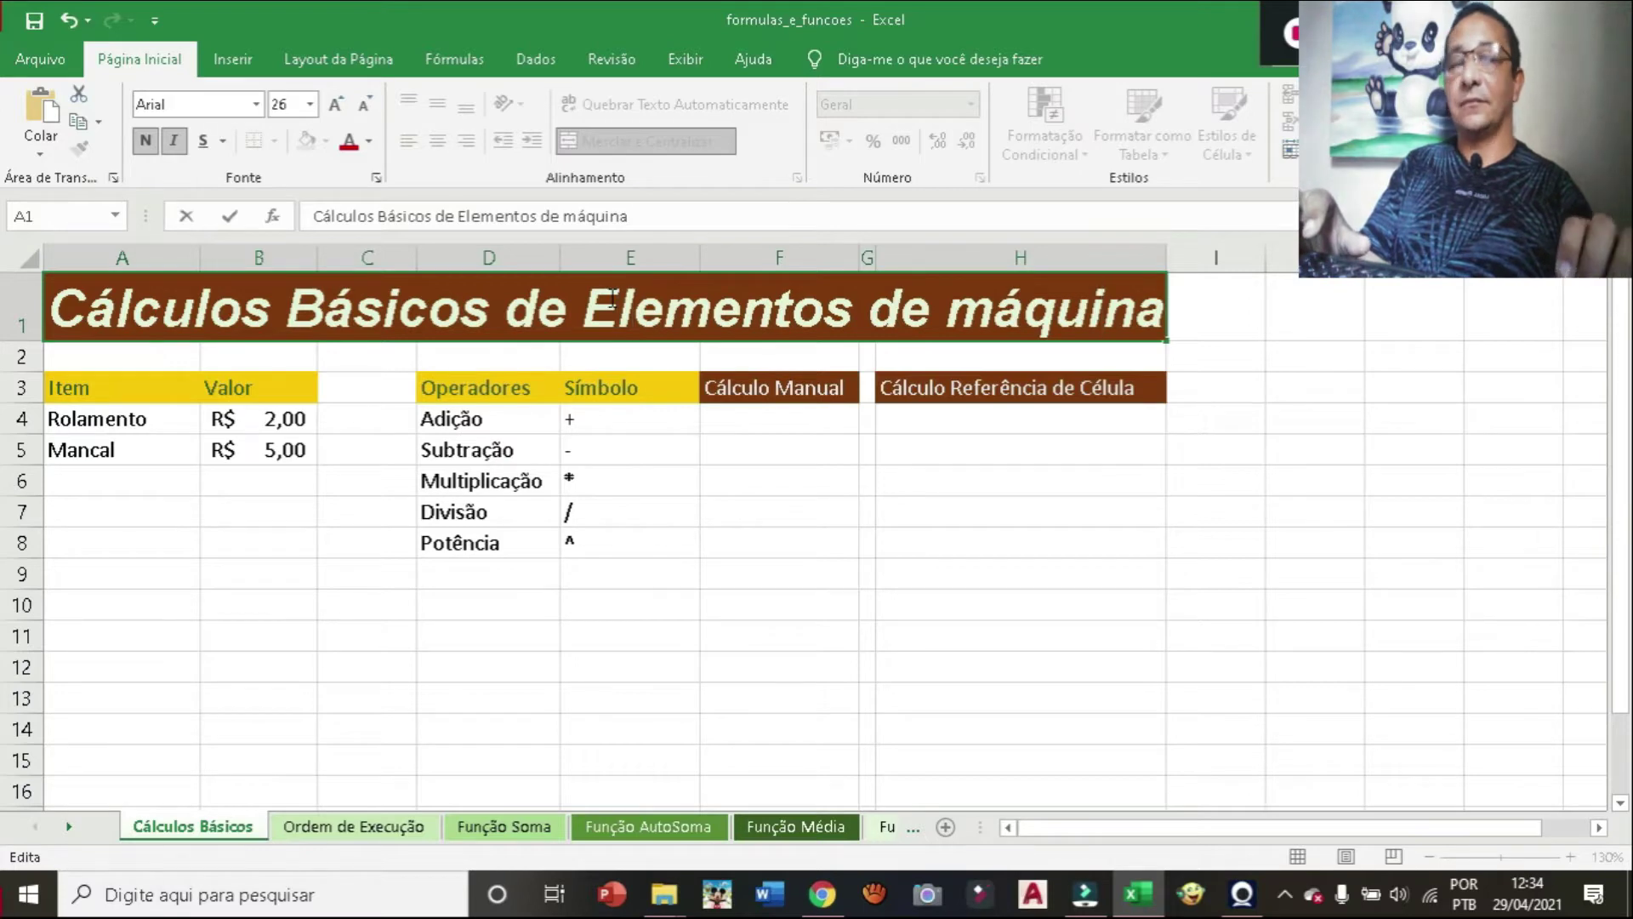
key(Left)
key(Left)
key(Left)
key(Left)
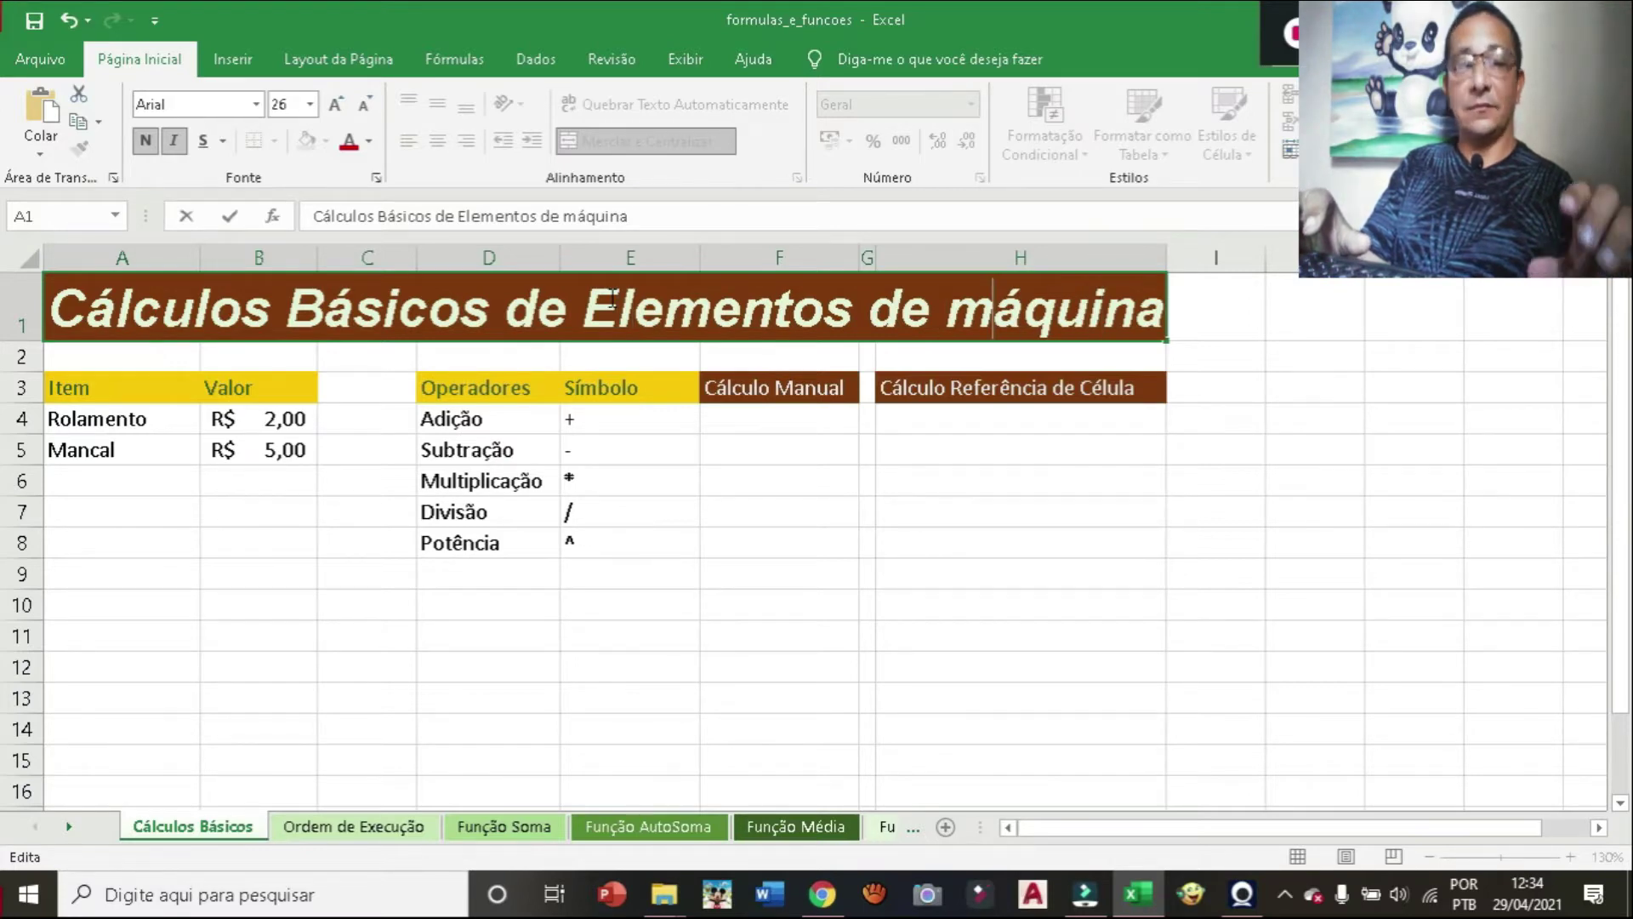
key(BackSpace)
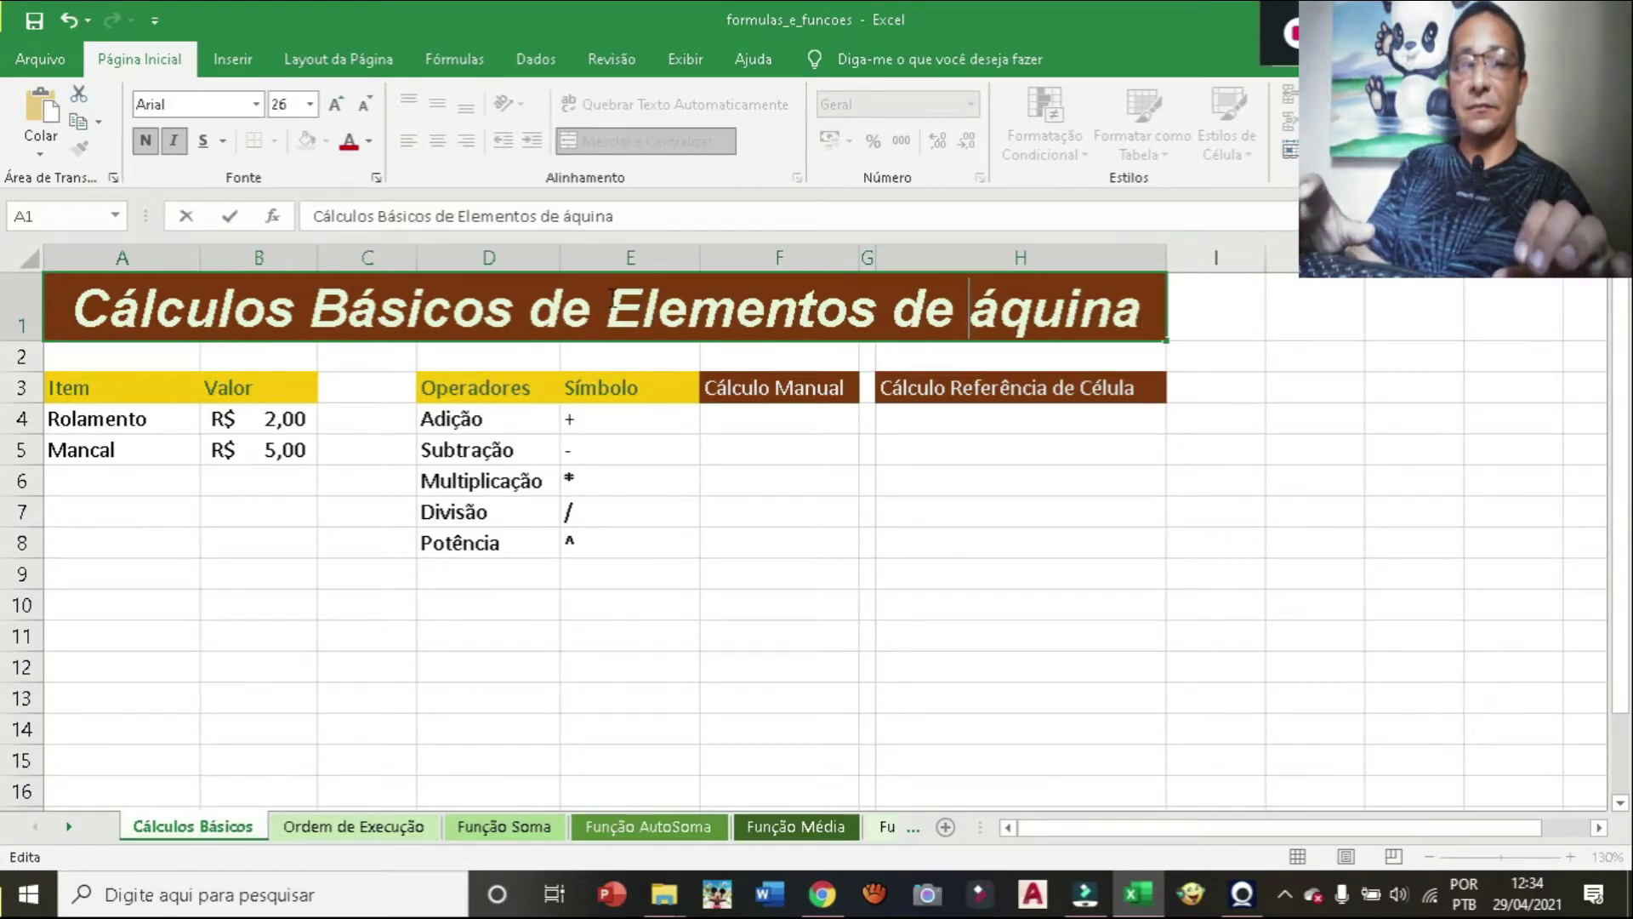
text(M)
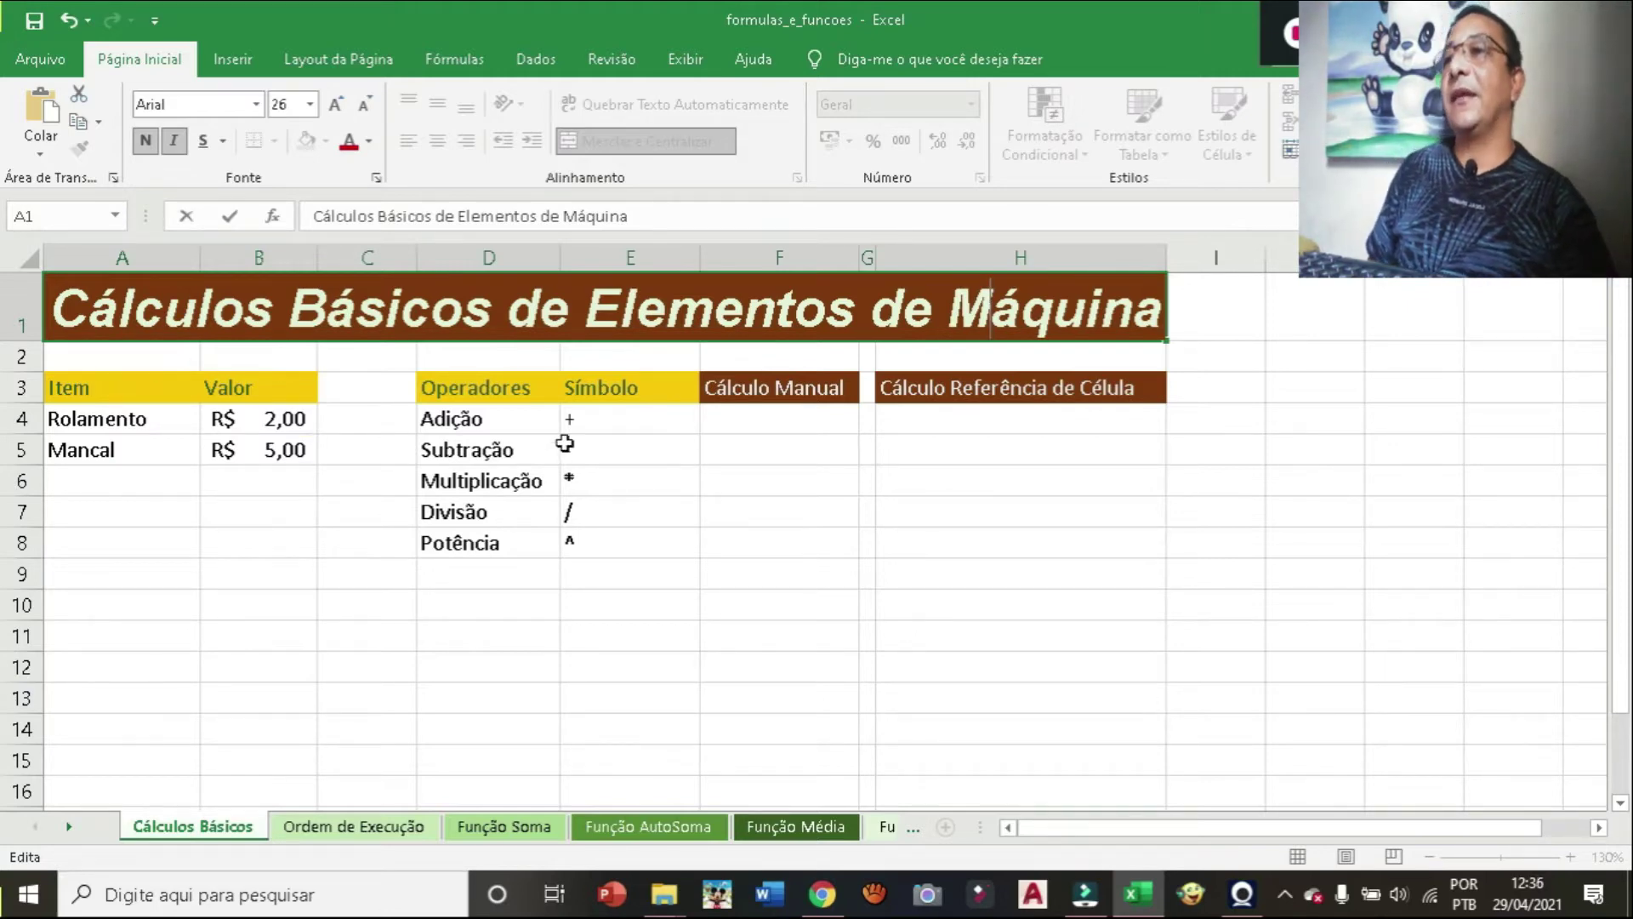
Enter the addition formula =2+5 in cell F4, the Adição row under Cálculo Manual.
click(760, 418)
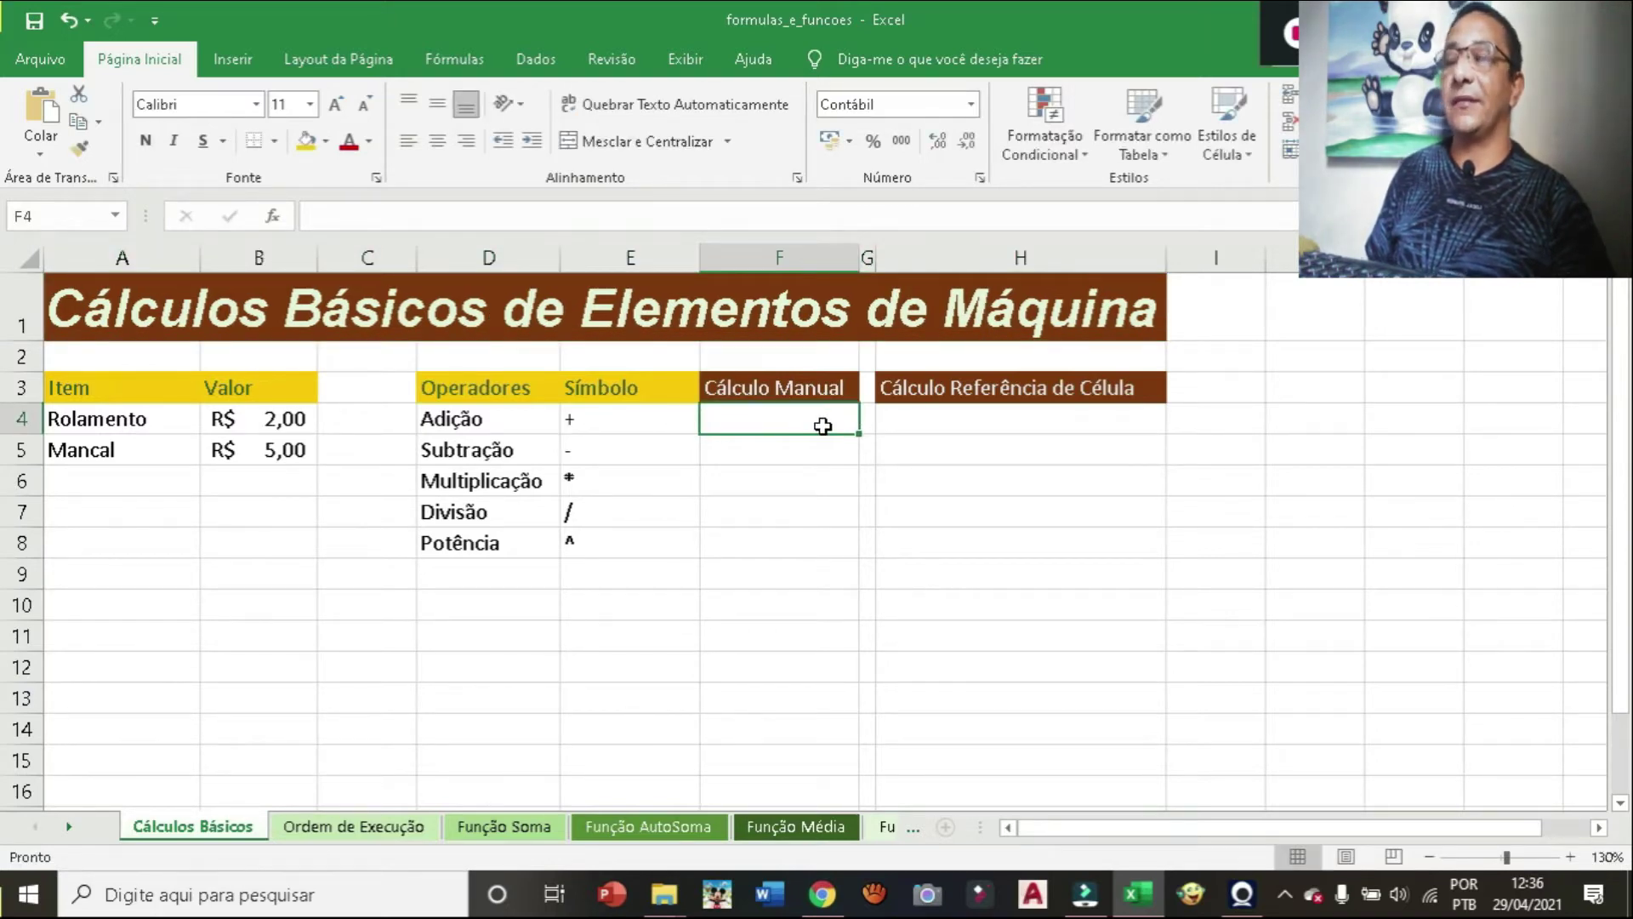
text(=)
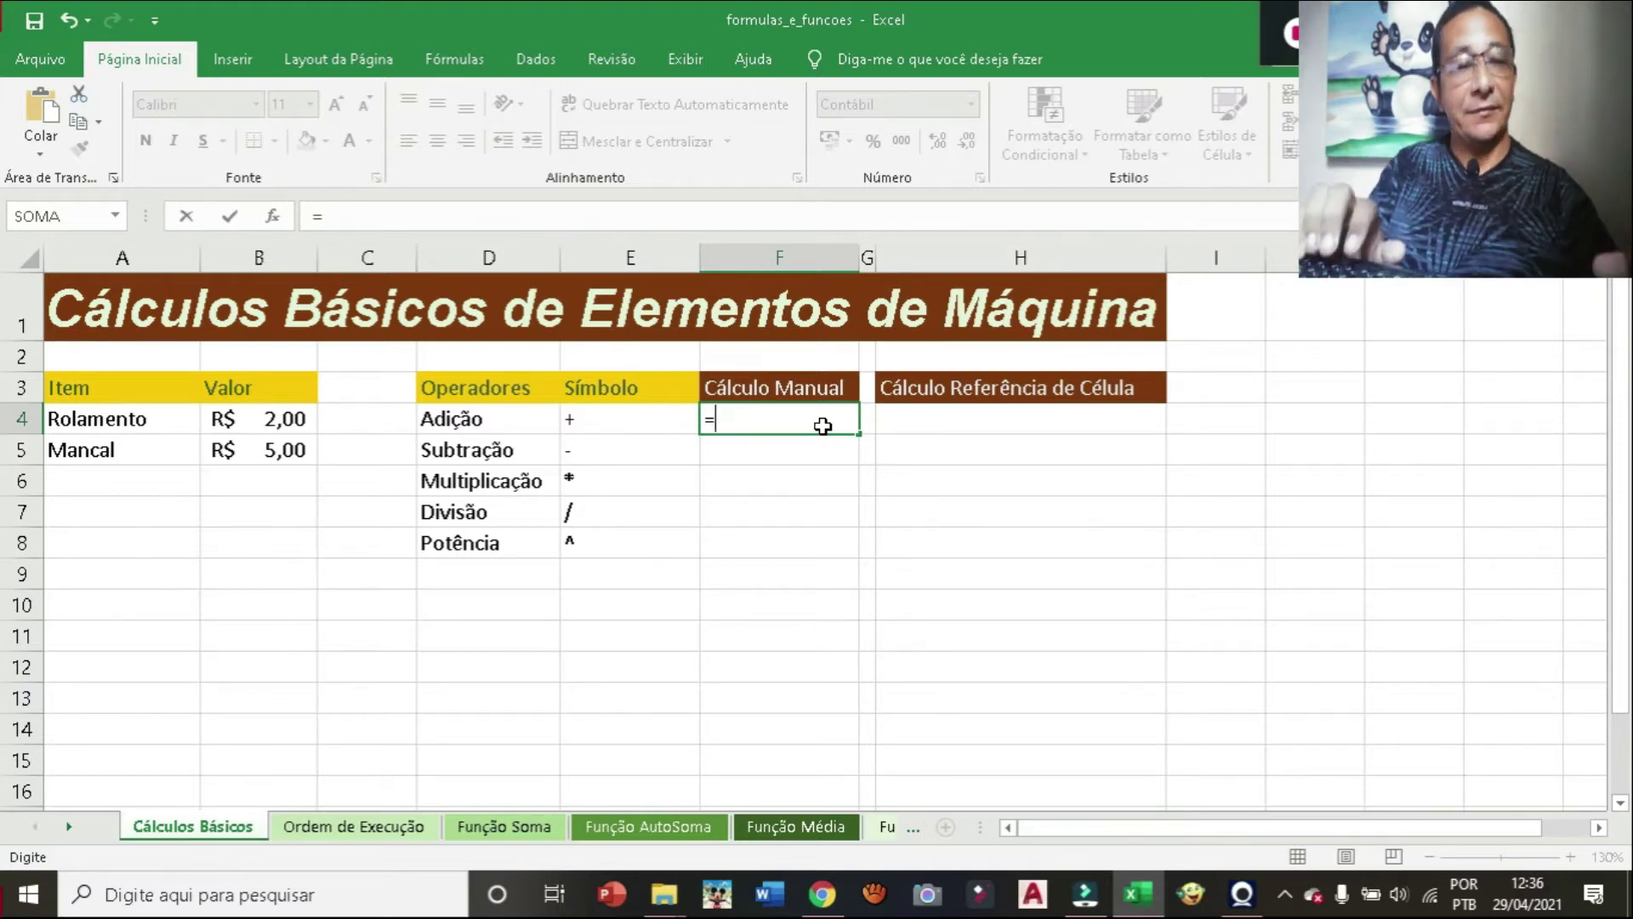
text(2)
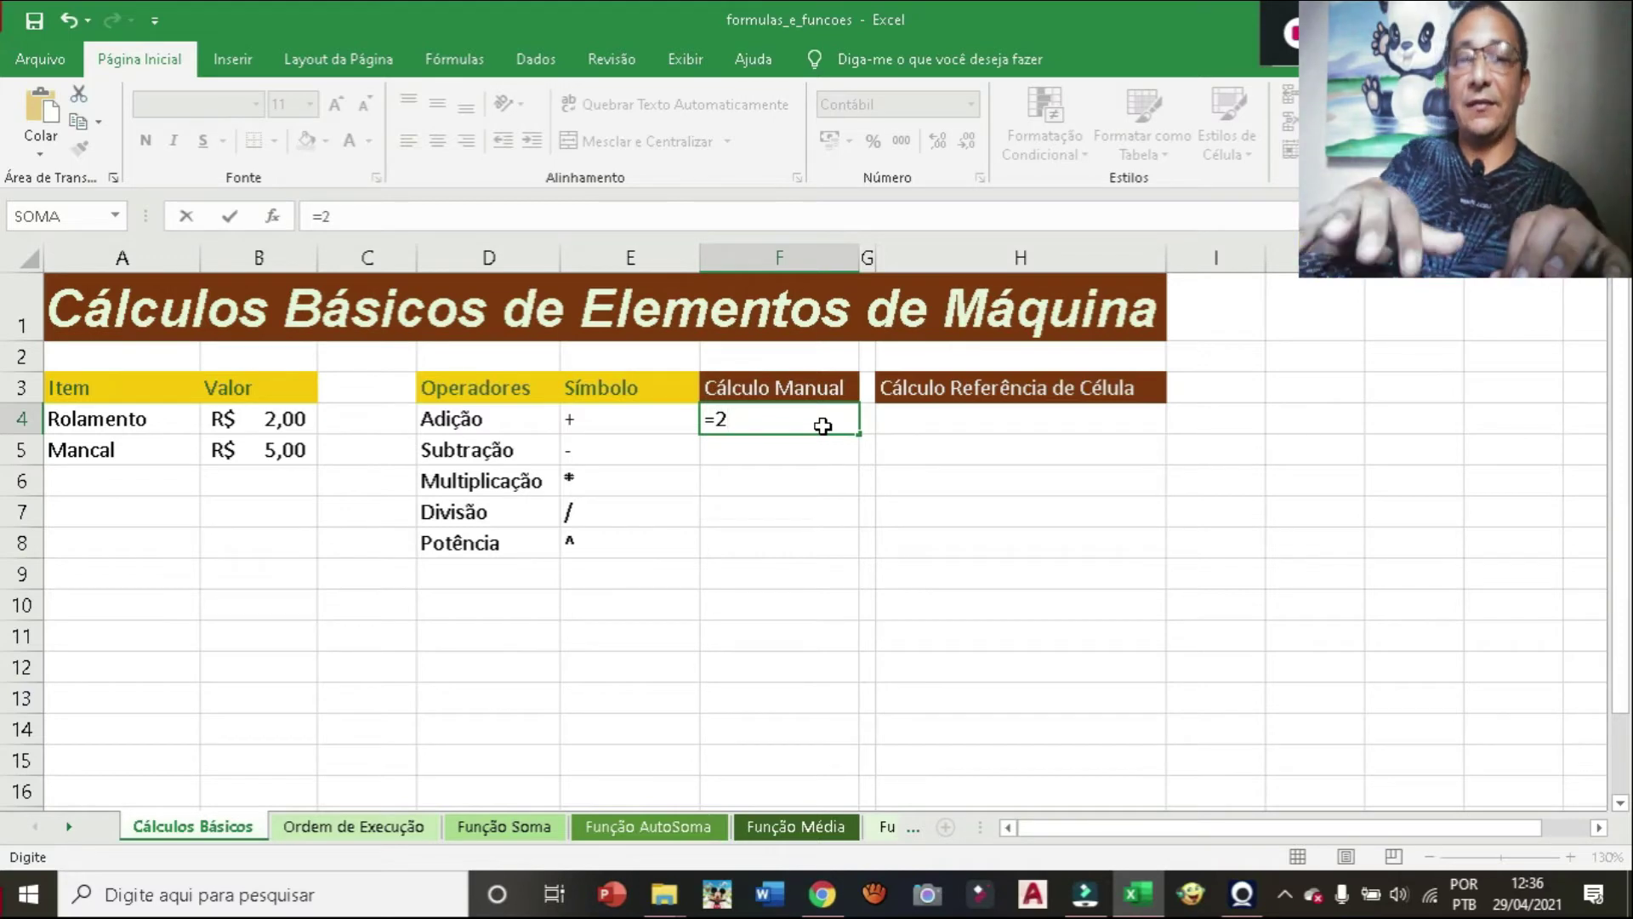
text(+)
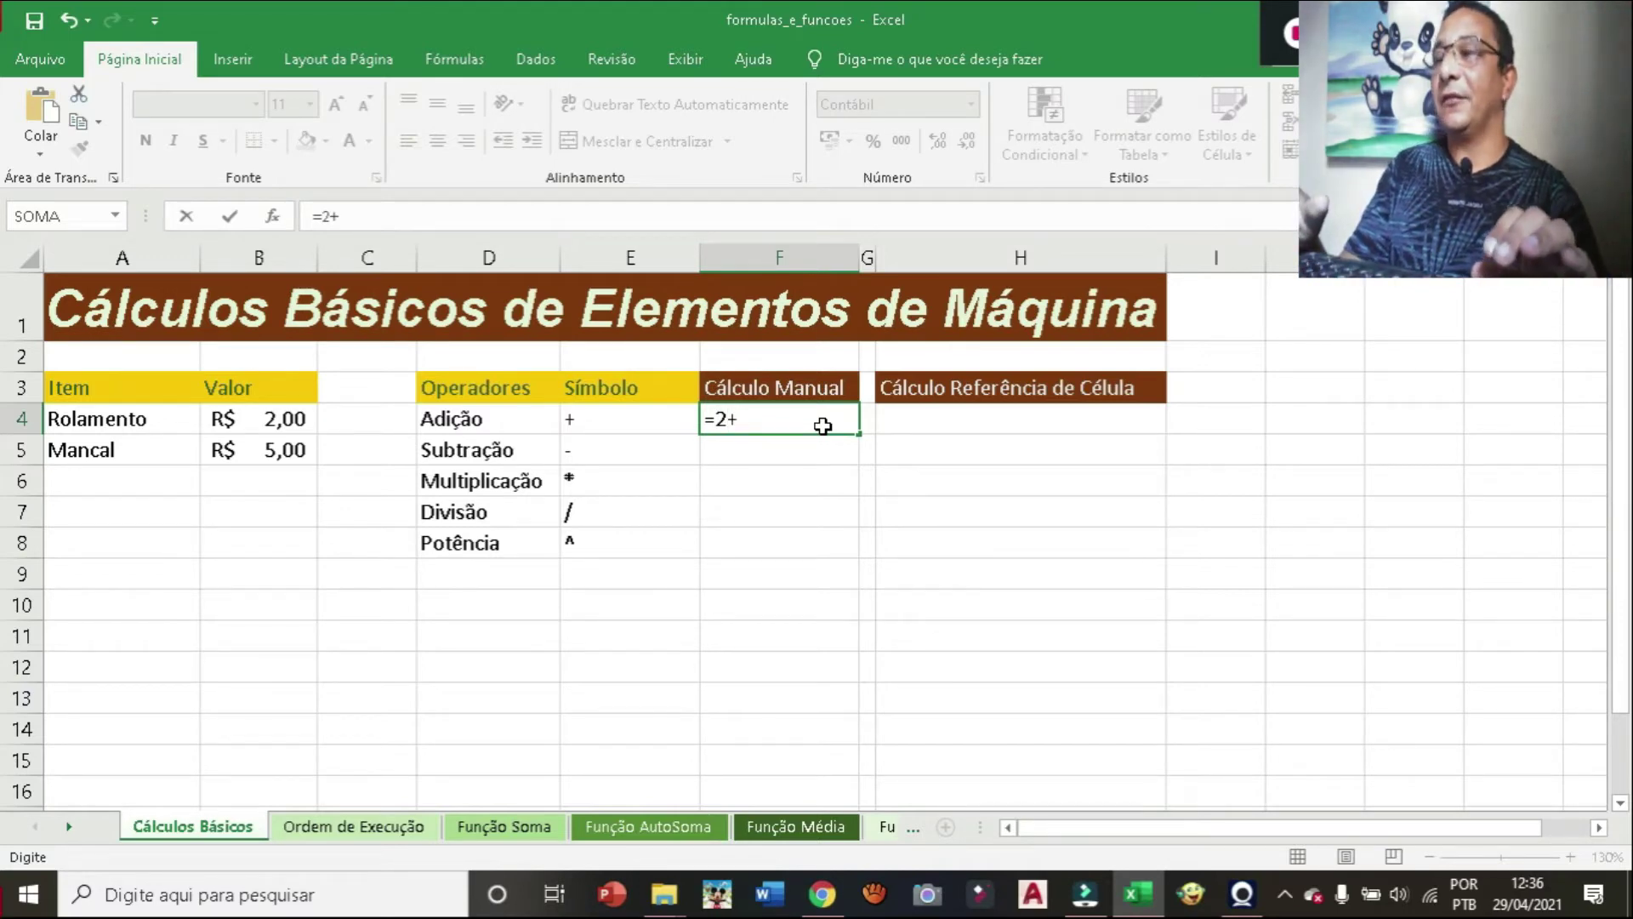
text(5)
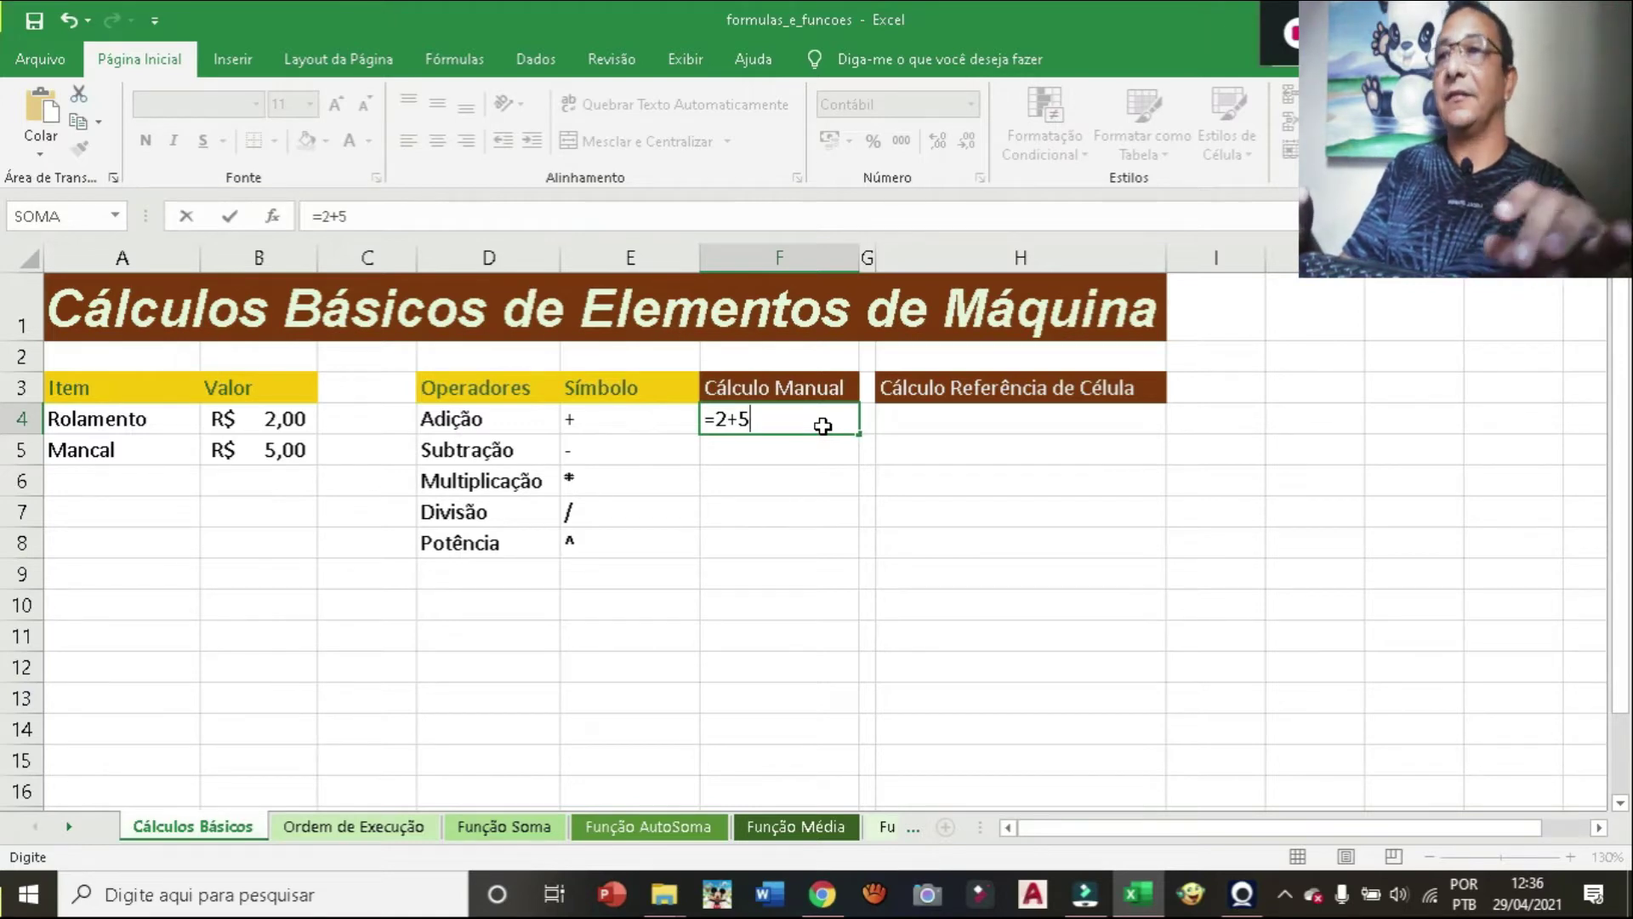
key(Return)
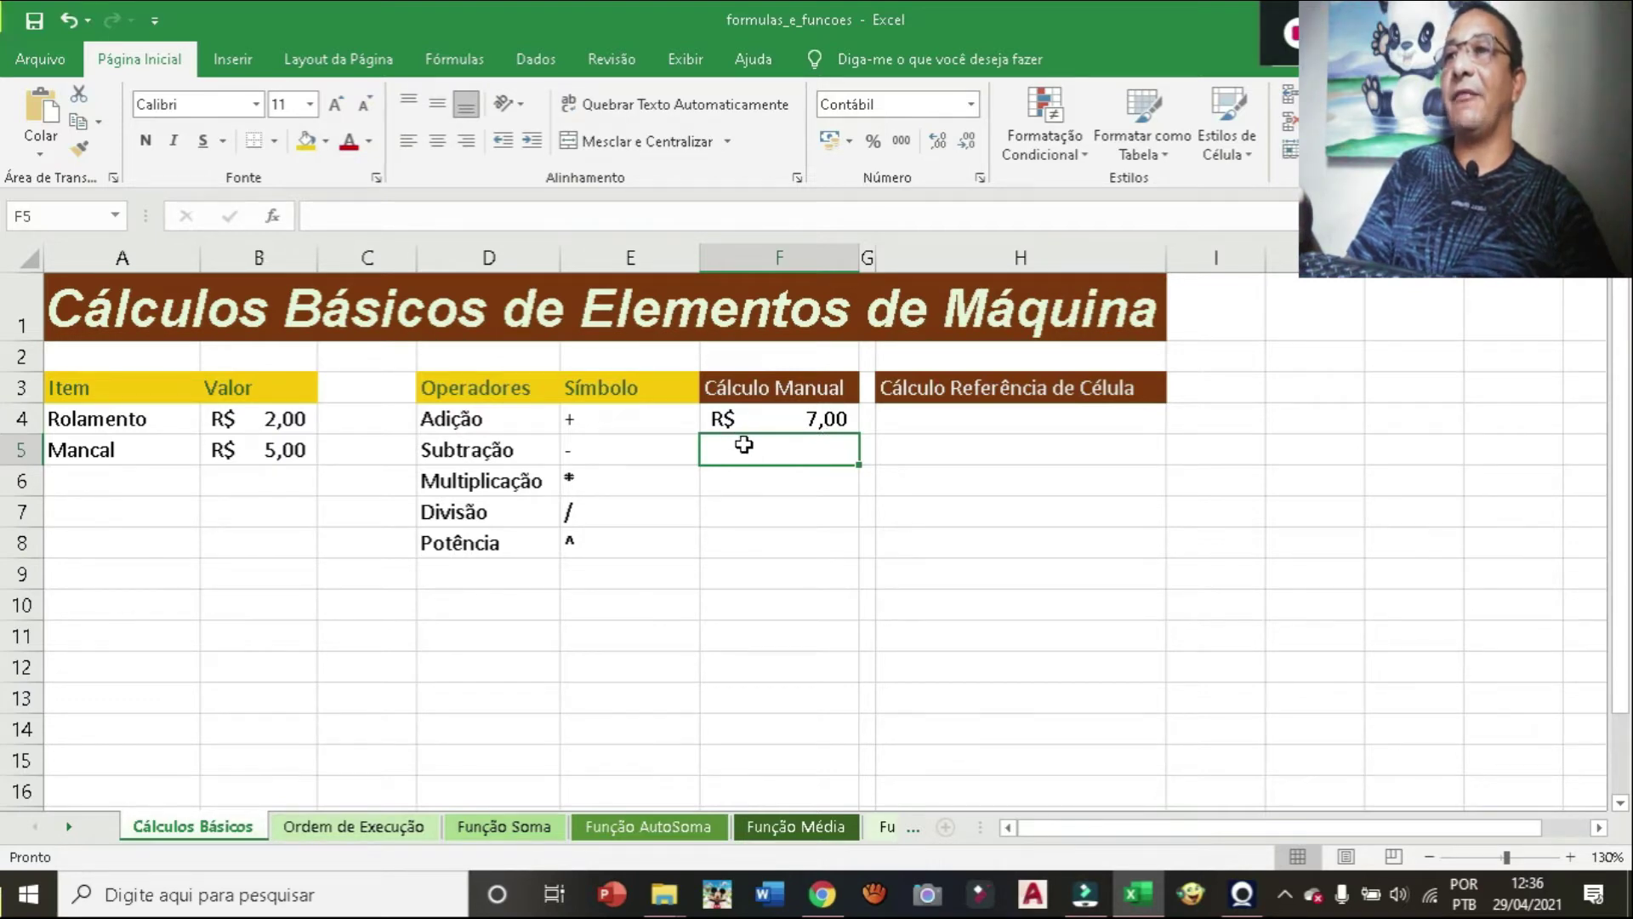
click(849, 144)
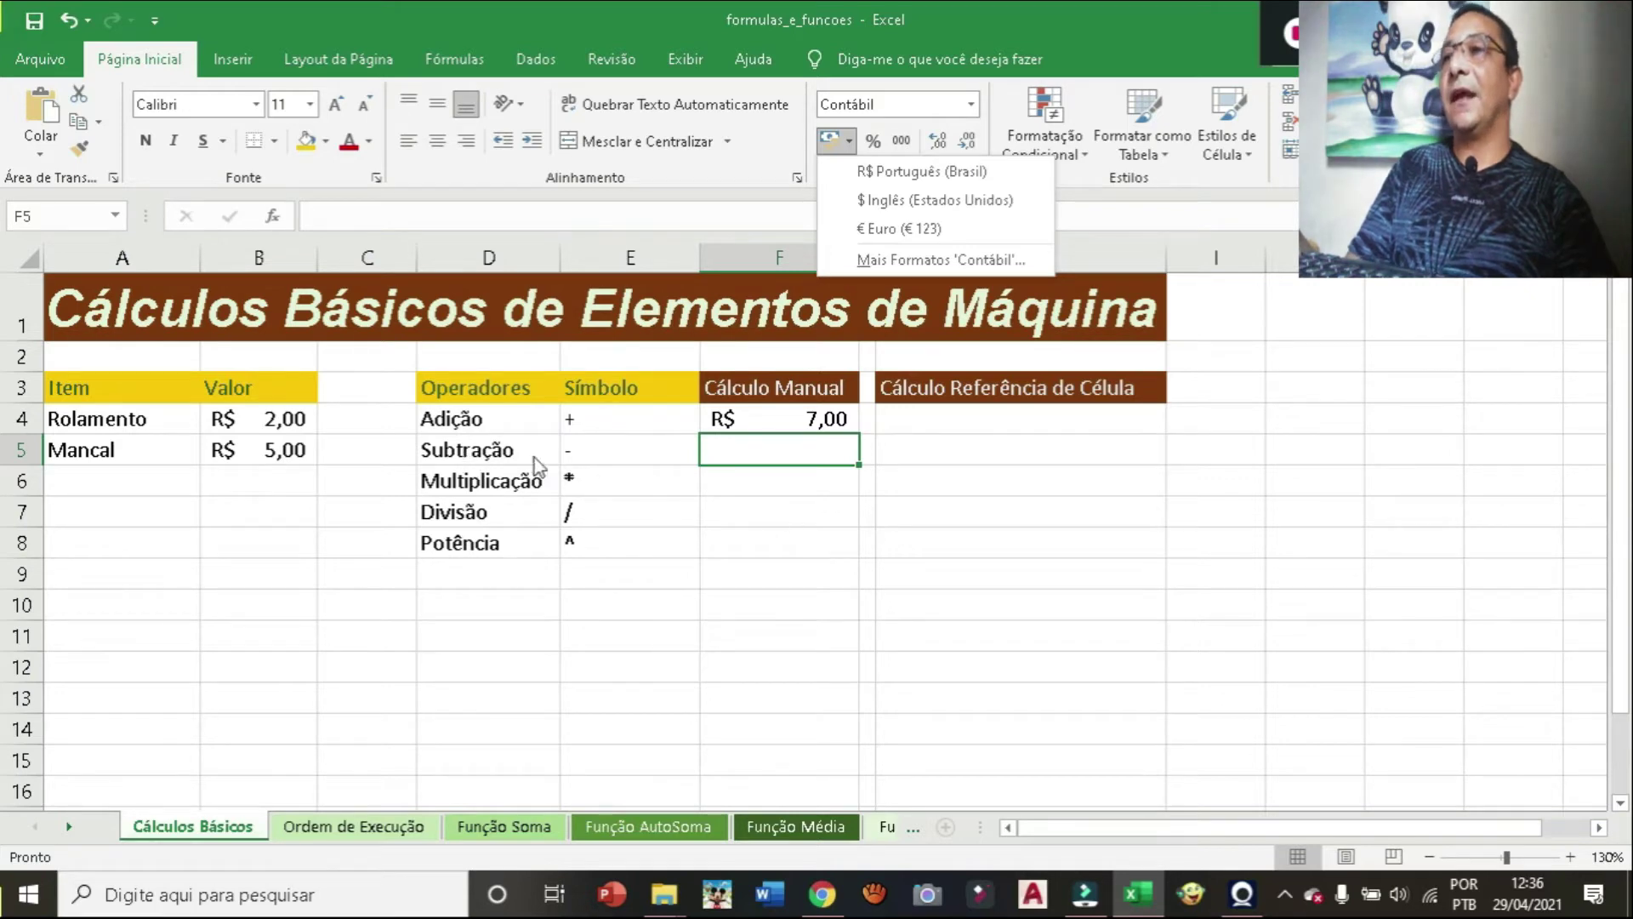
click(759, 446)
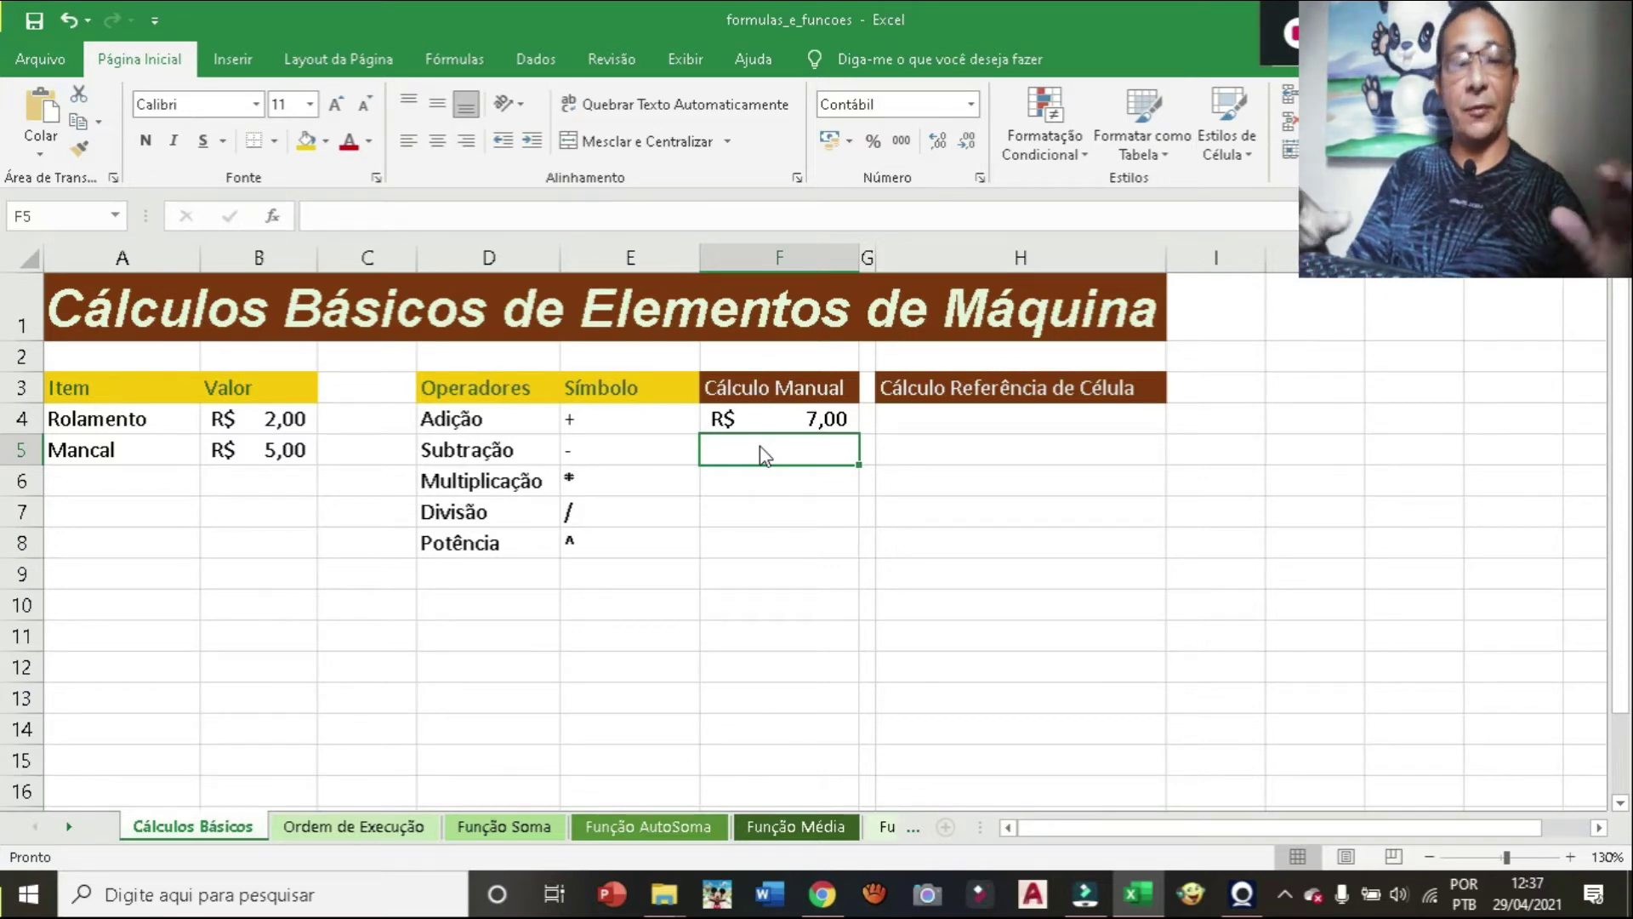
Enter the subtraction formula =5-2 in cell F5, the Subtração row under Cálculo Manual.
text(+)
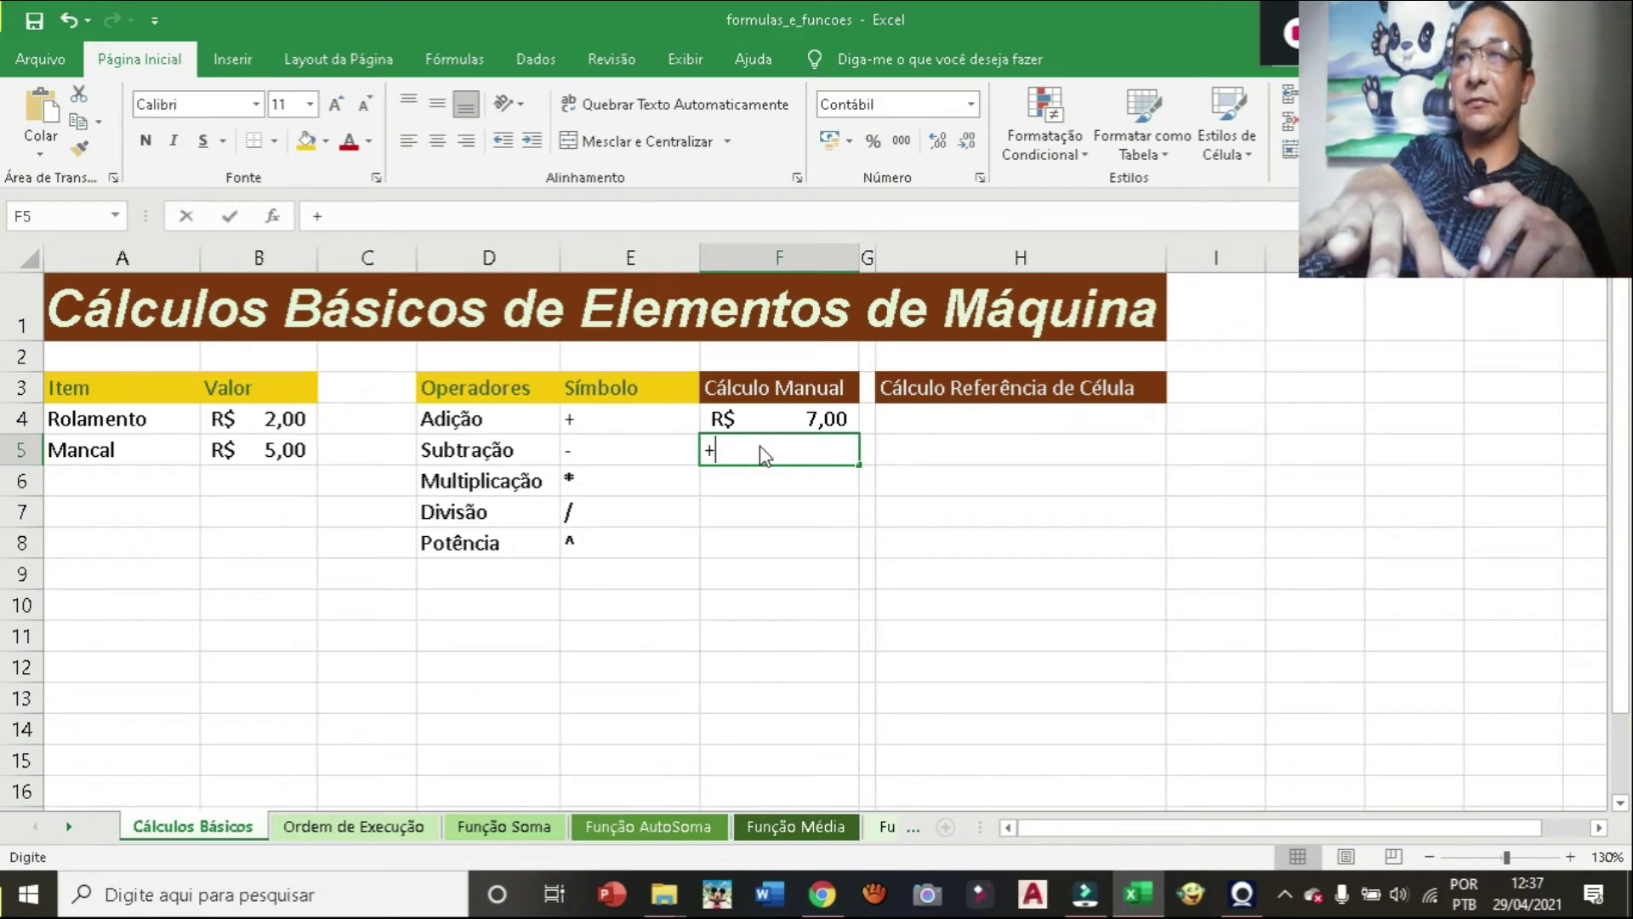
key(BackSpace)
text(=)
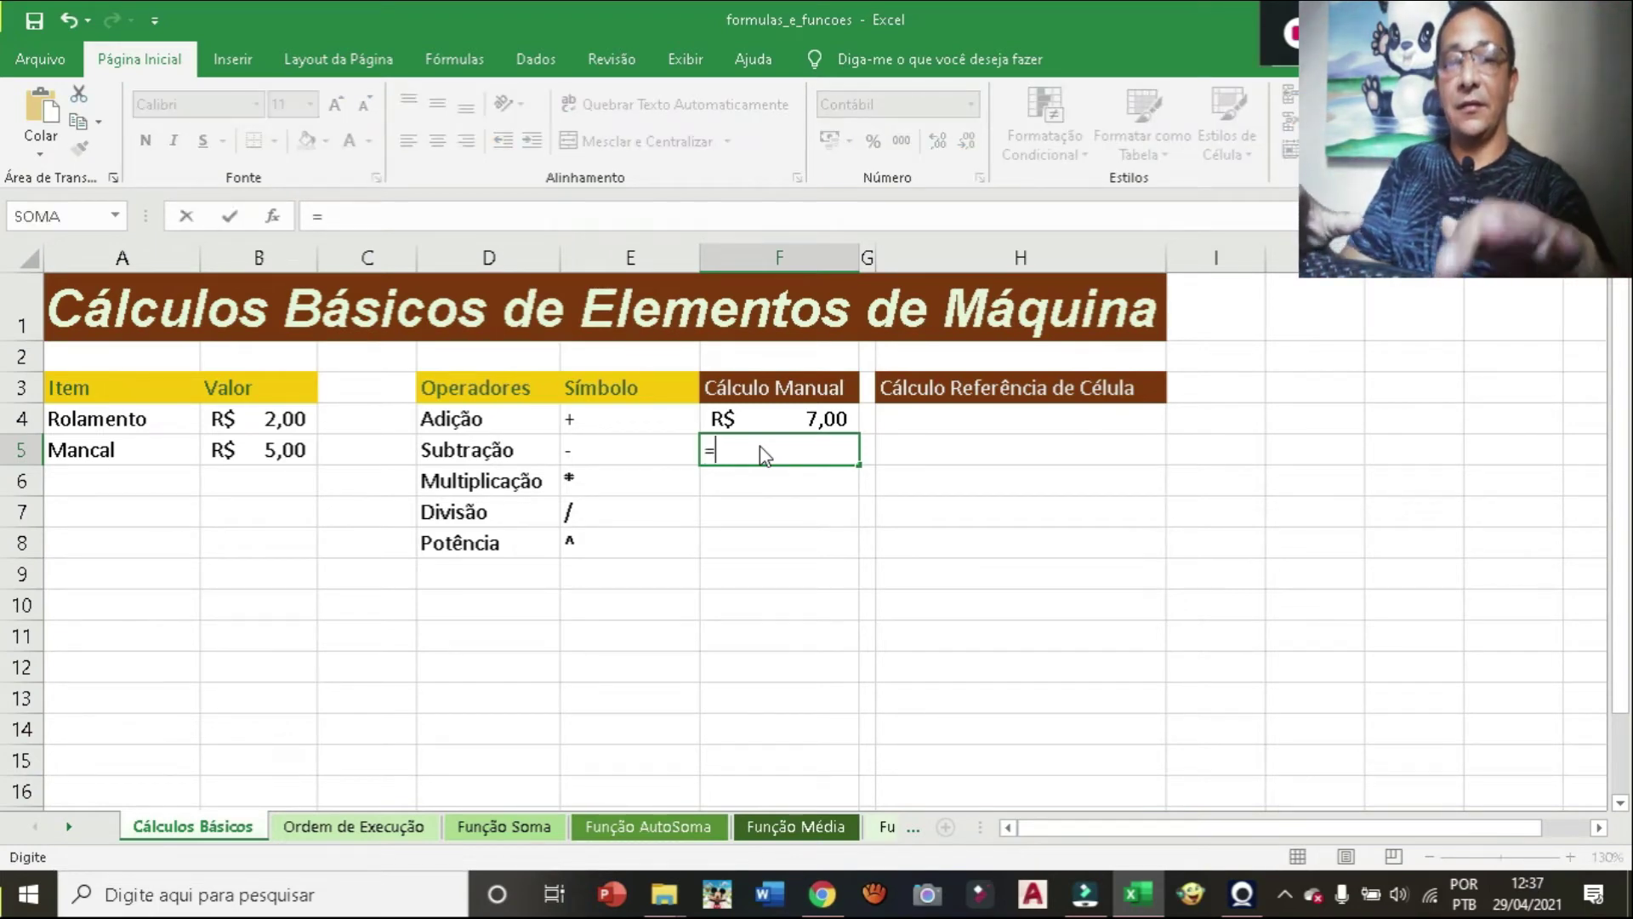
text(5)
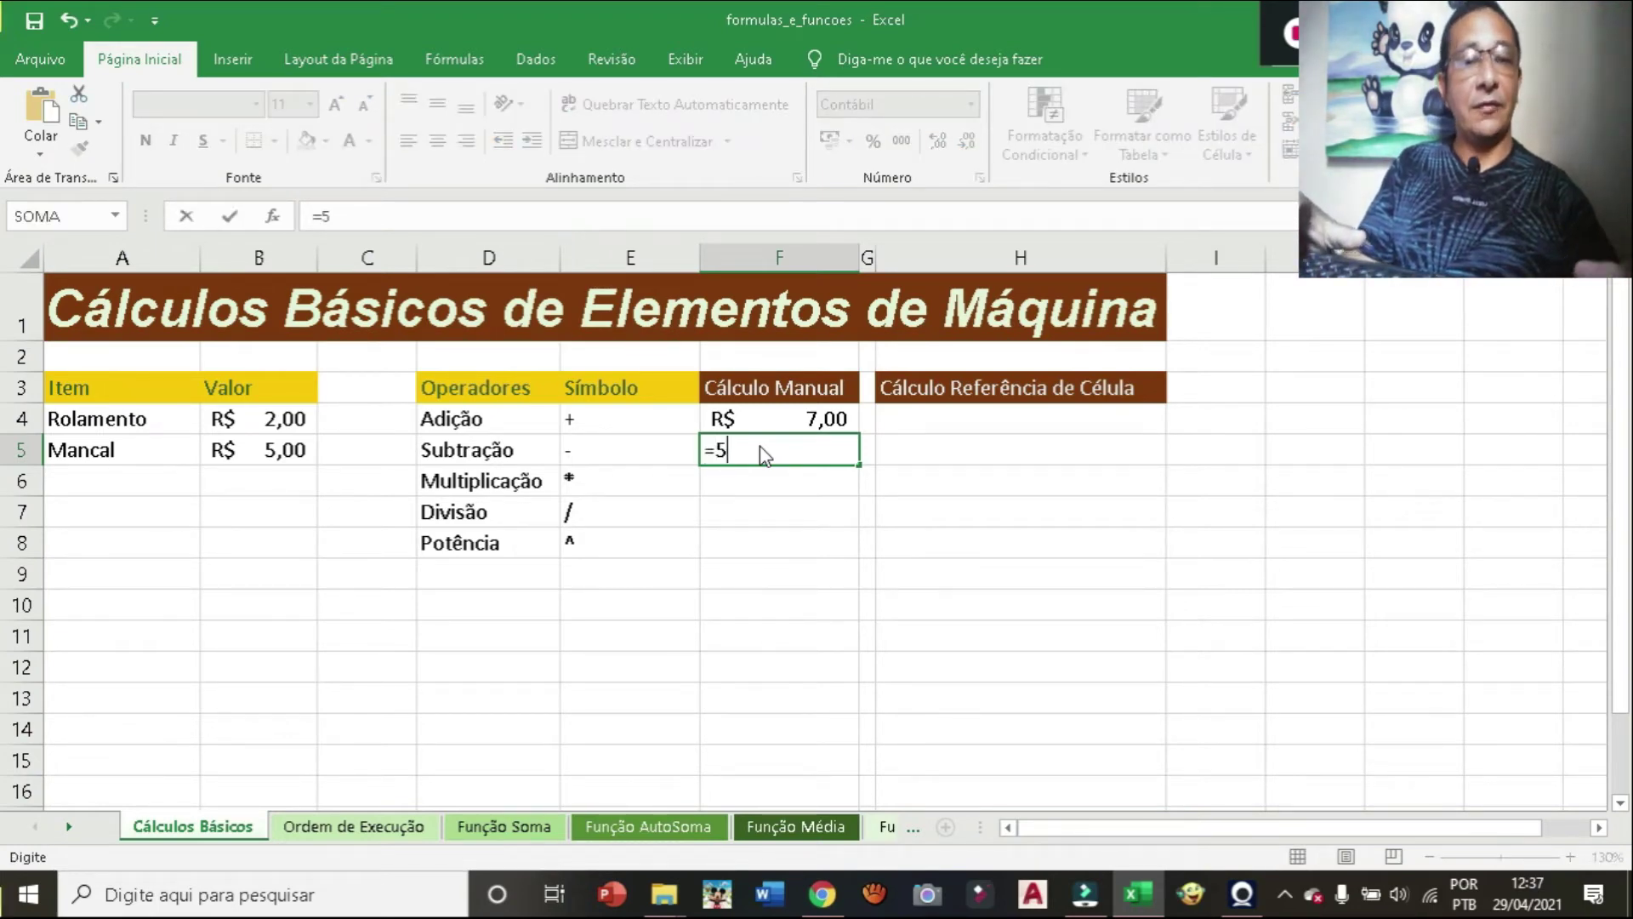
text(-)
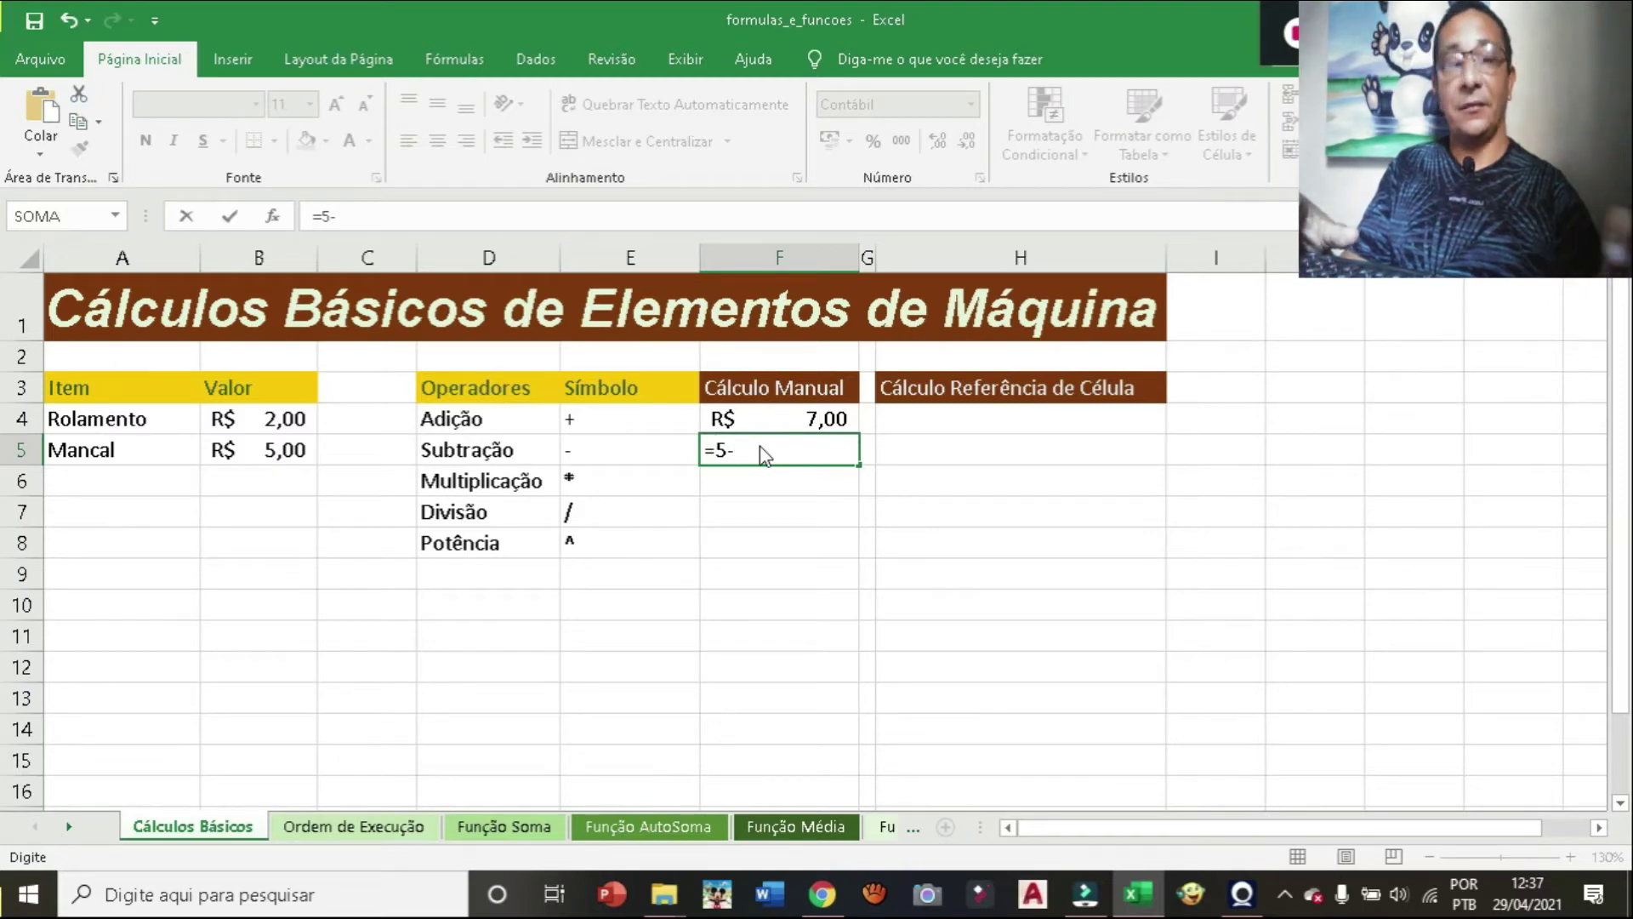
text(2)
key(Return)
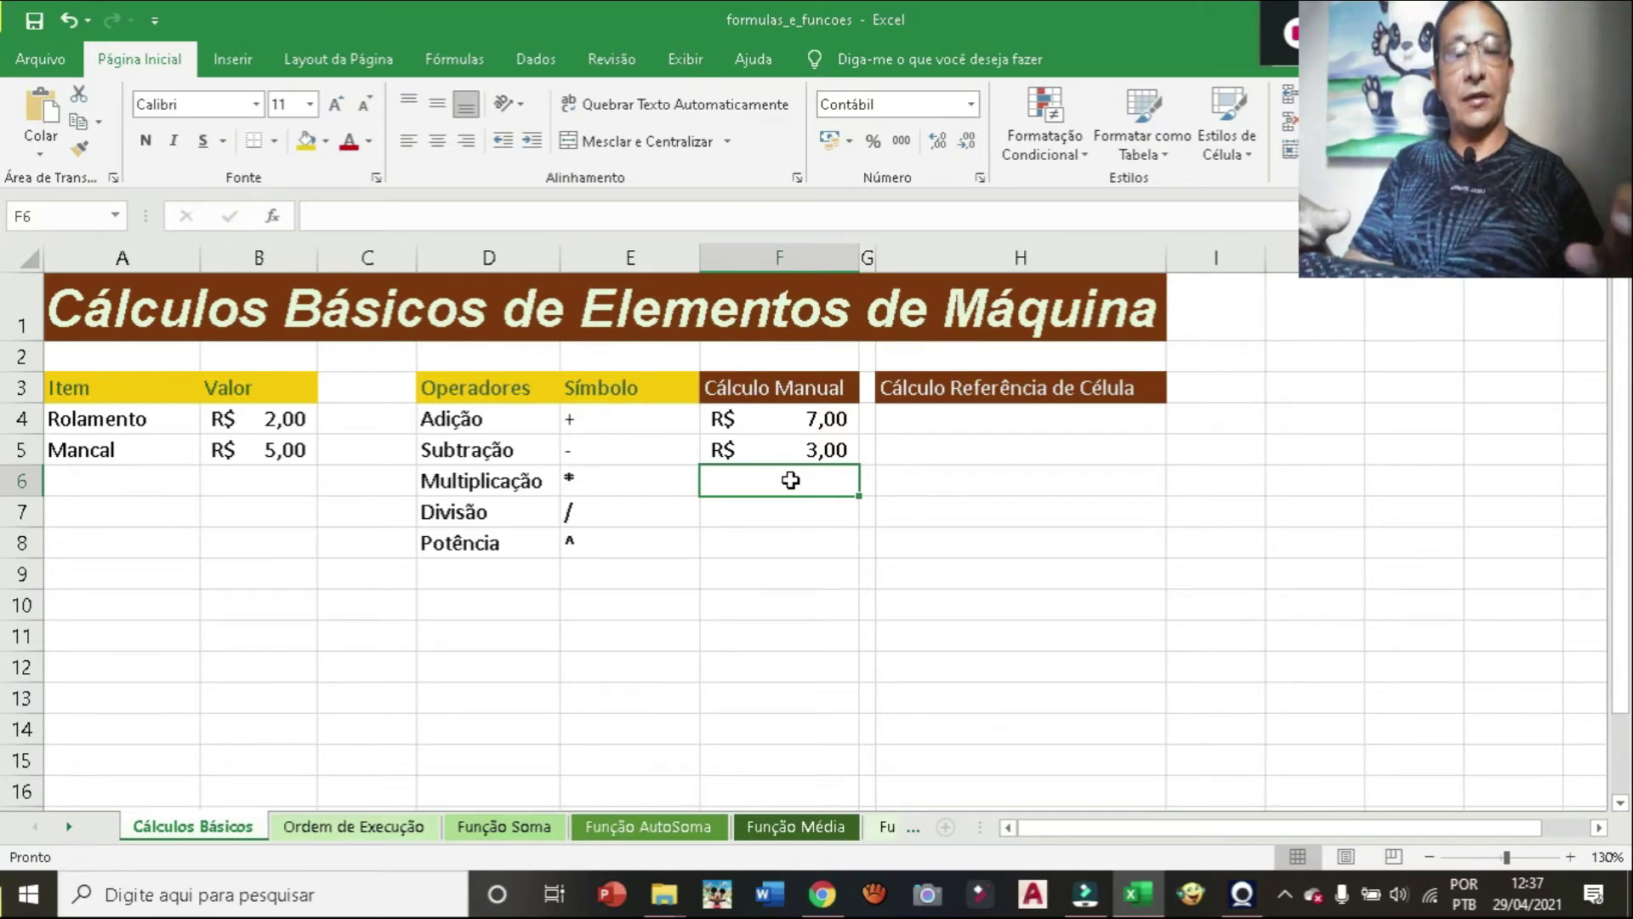
Enter the multiplication formula =2*5 in cell F6, the Multiplicação row under Cálculo Manual.
text(=2)
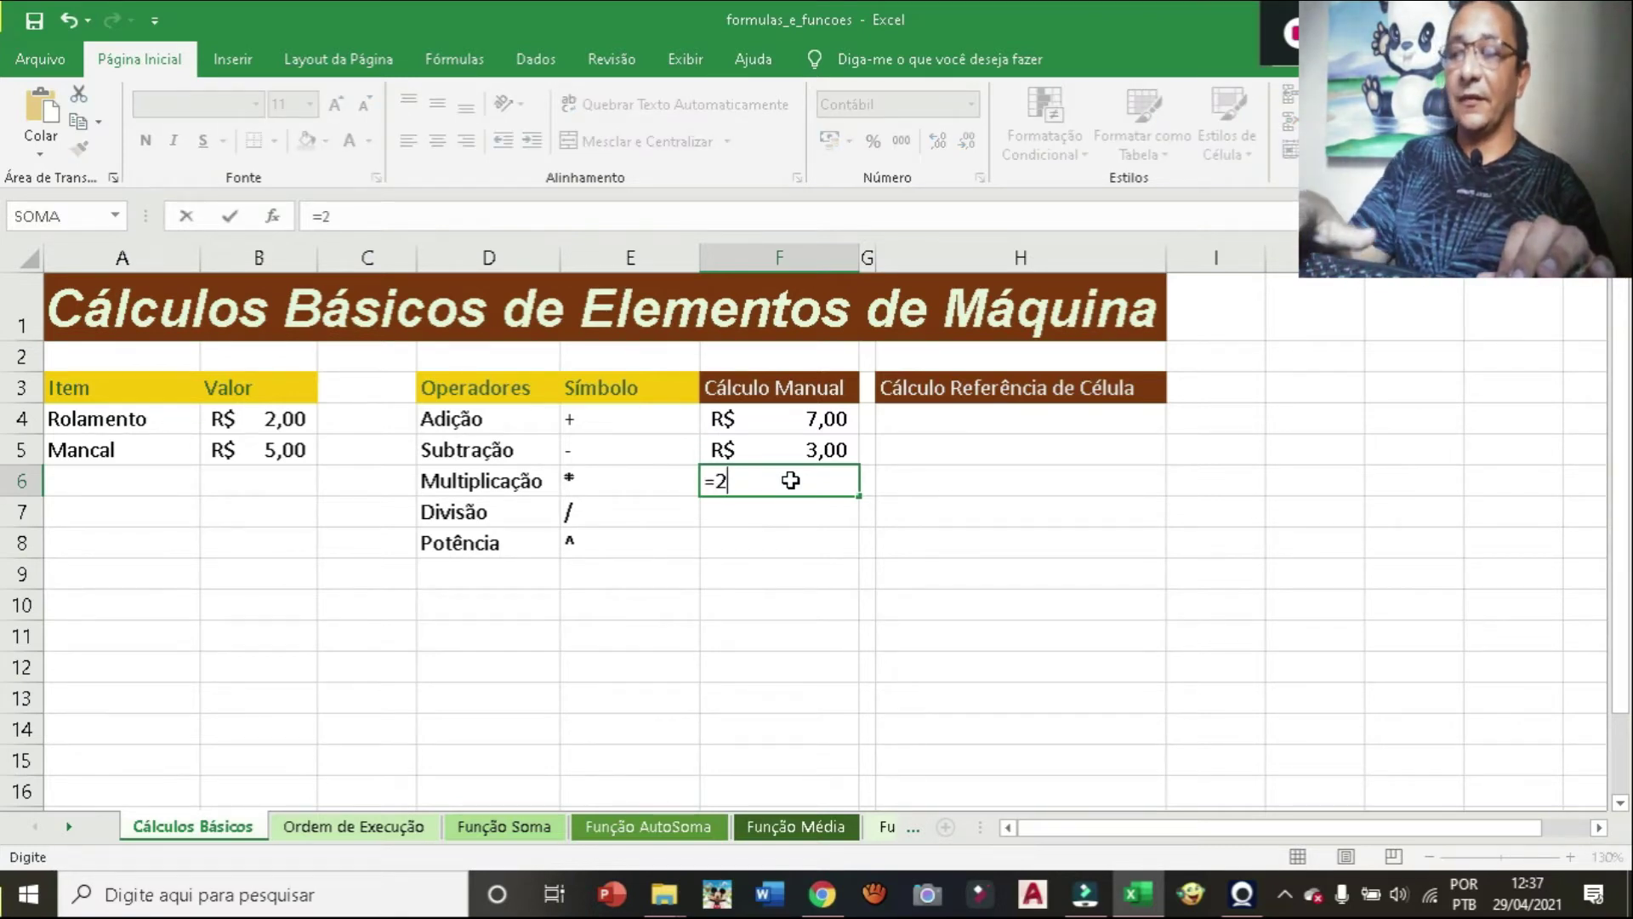
text(*)
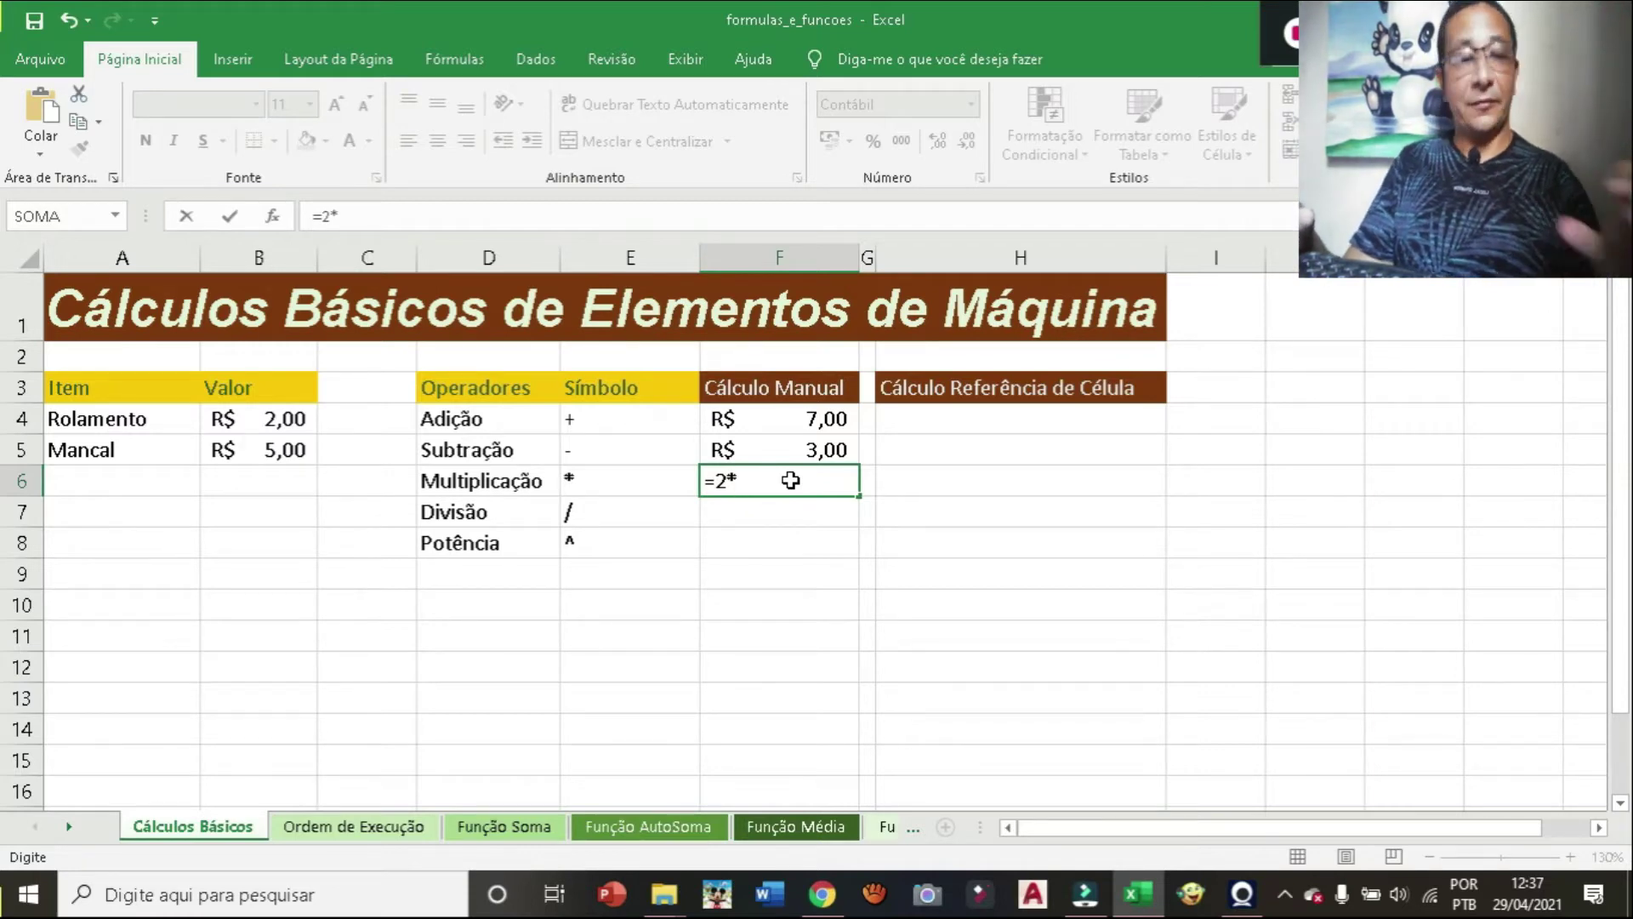
text(5)
key(Return)
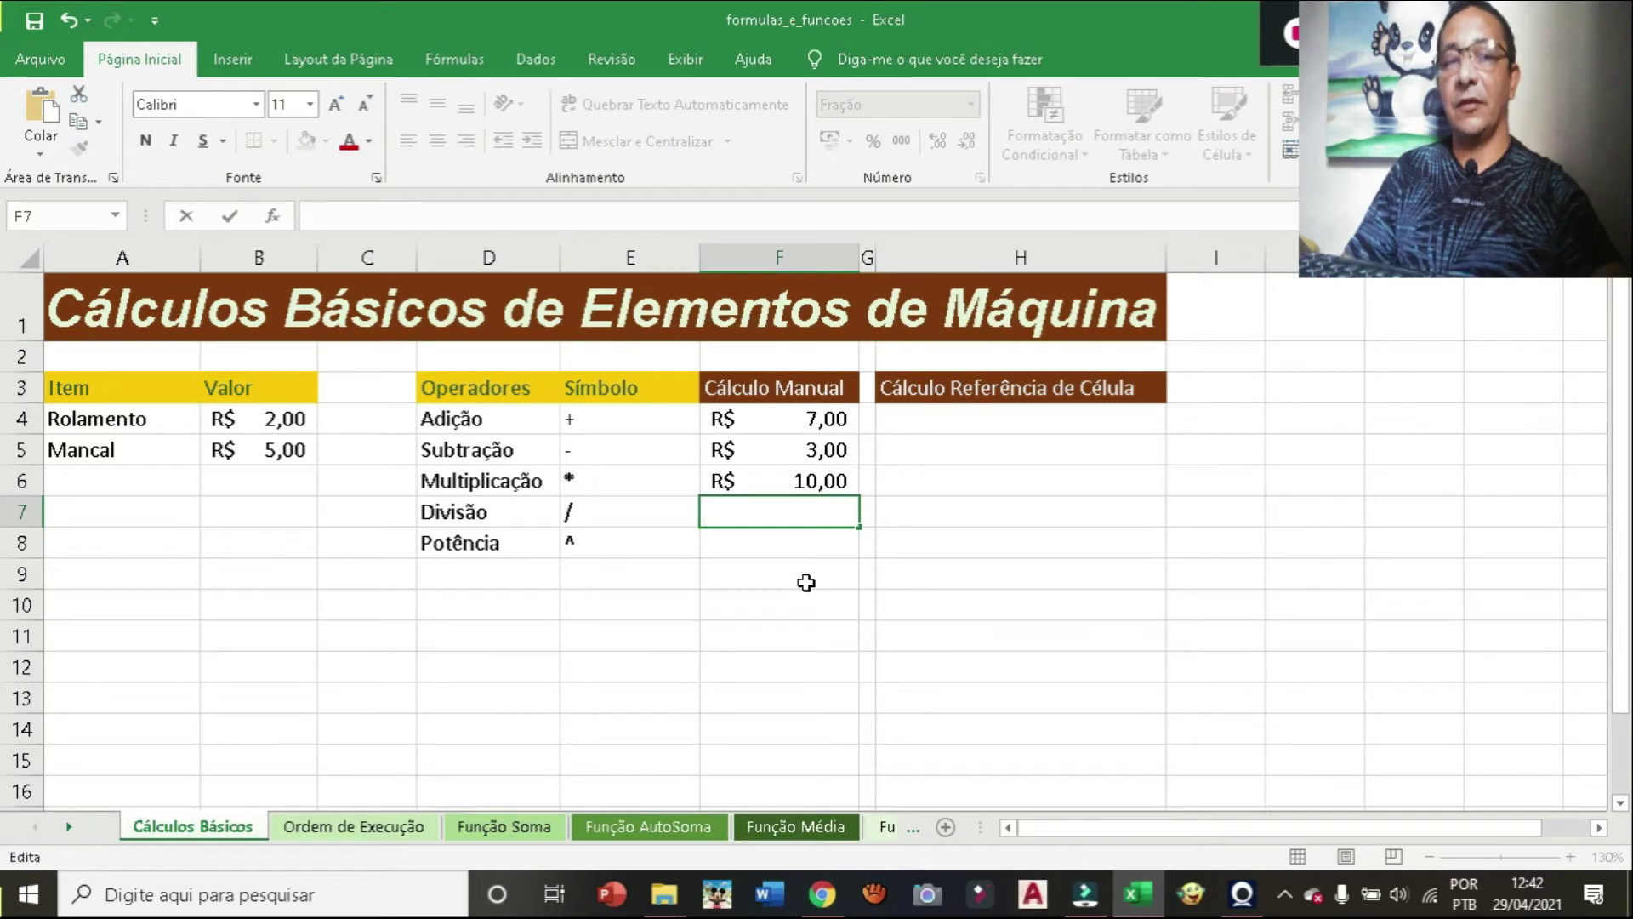
Enter the division formula =2/5 in cell F7 under Cálculo Manual and apply the R$ accounting number format to it.
text(=)
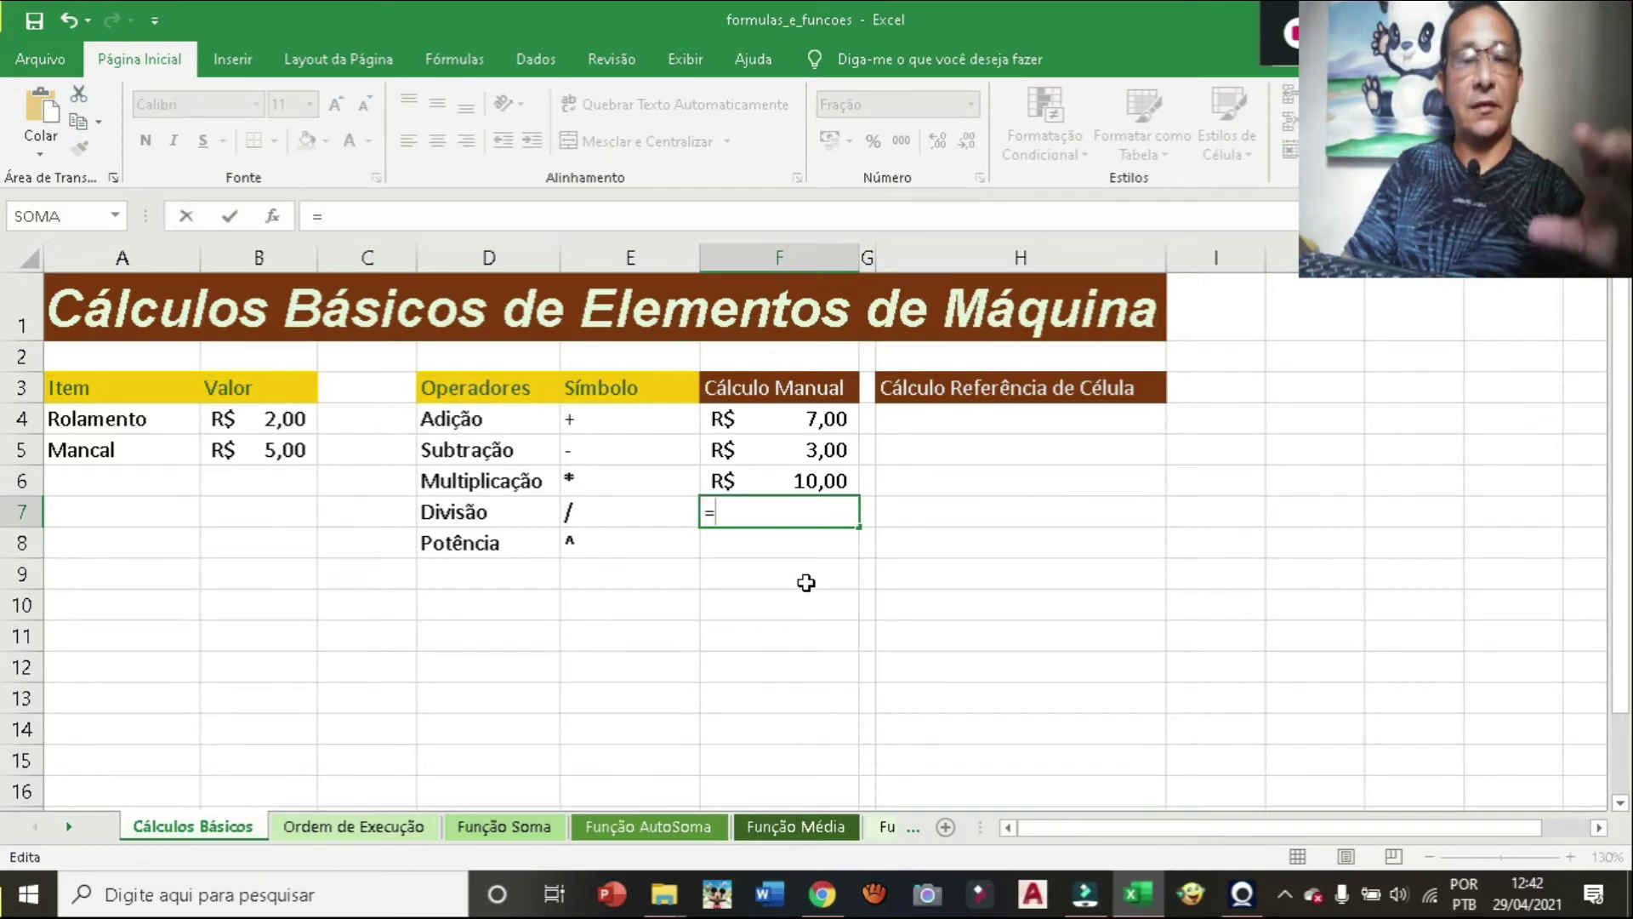
text(2/)
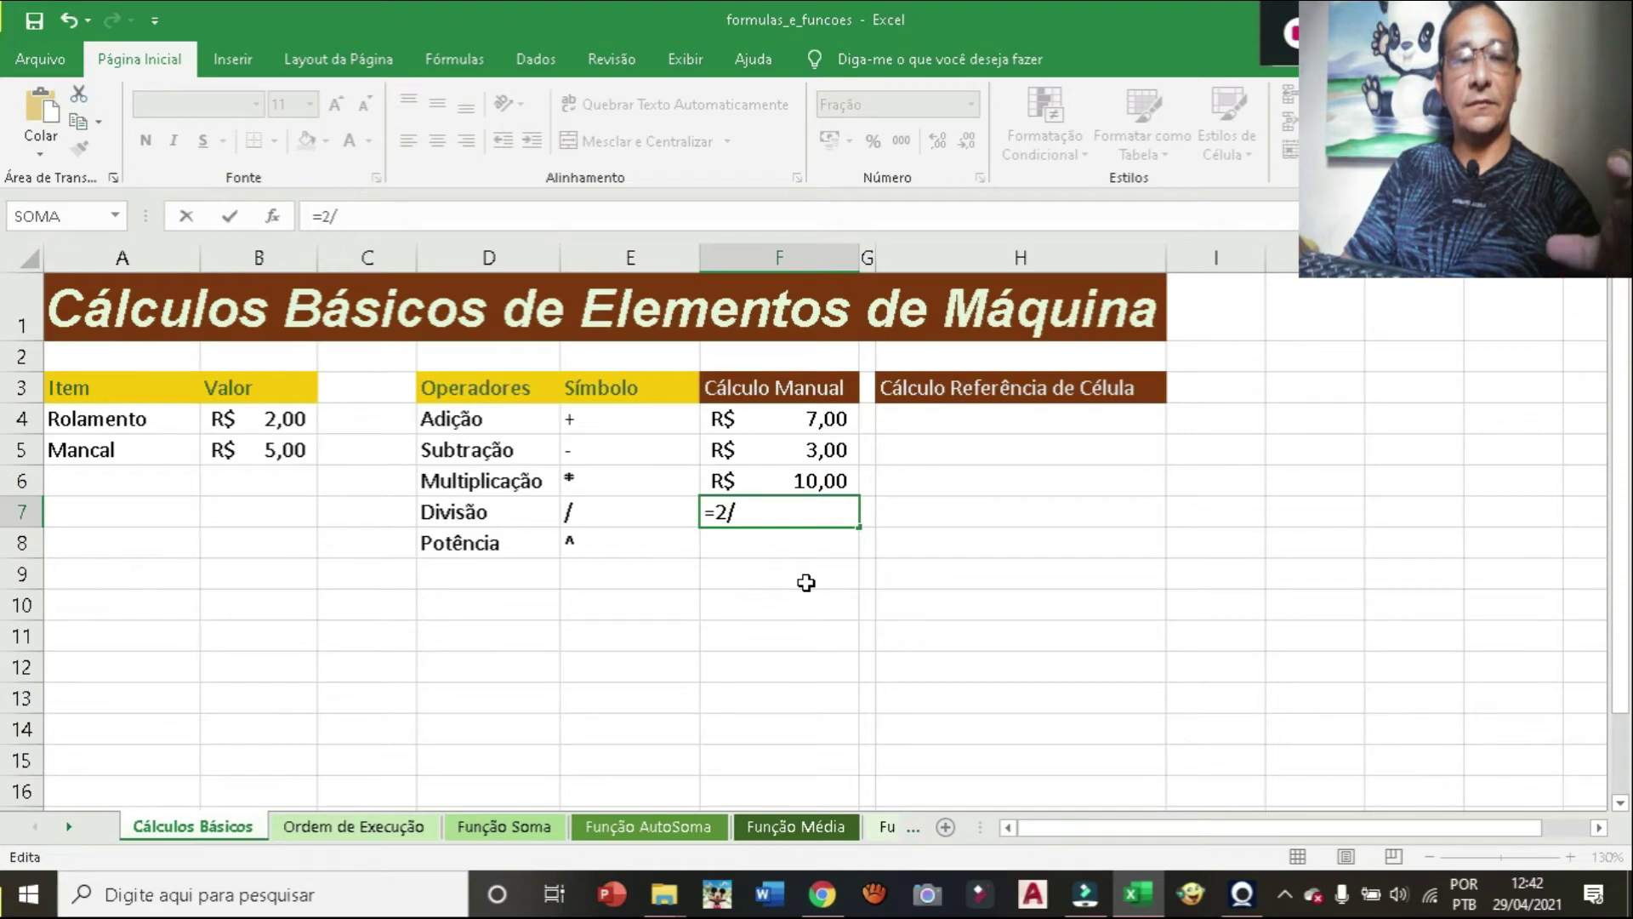
text(5)
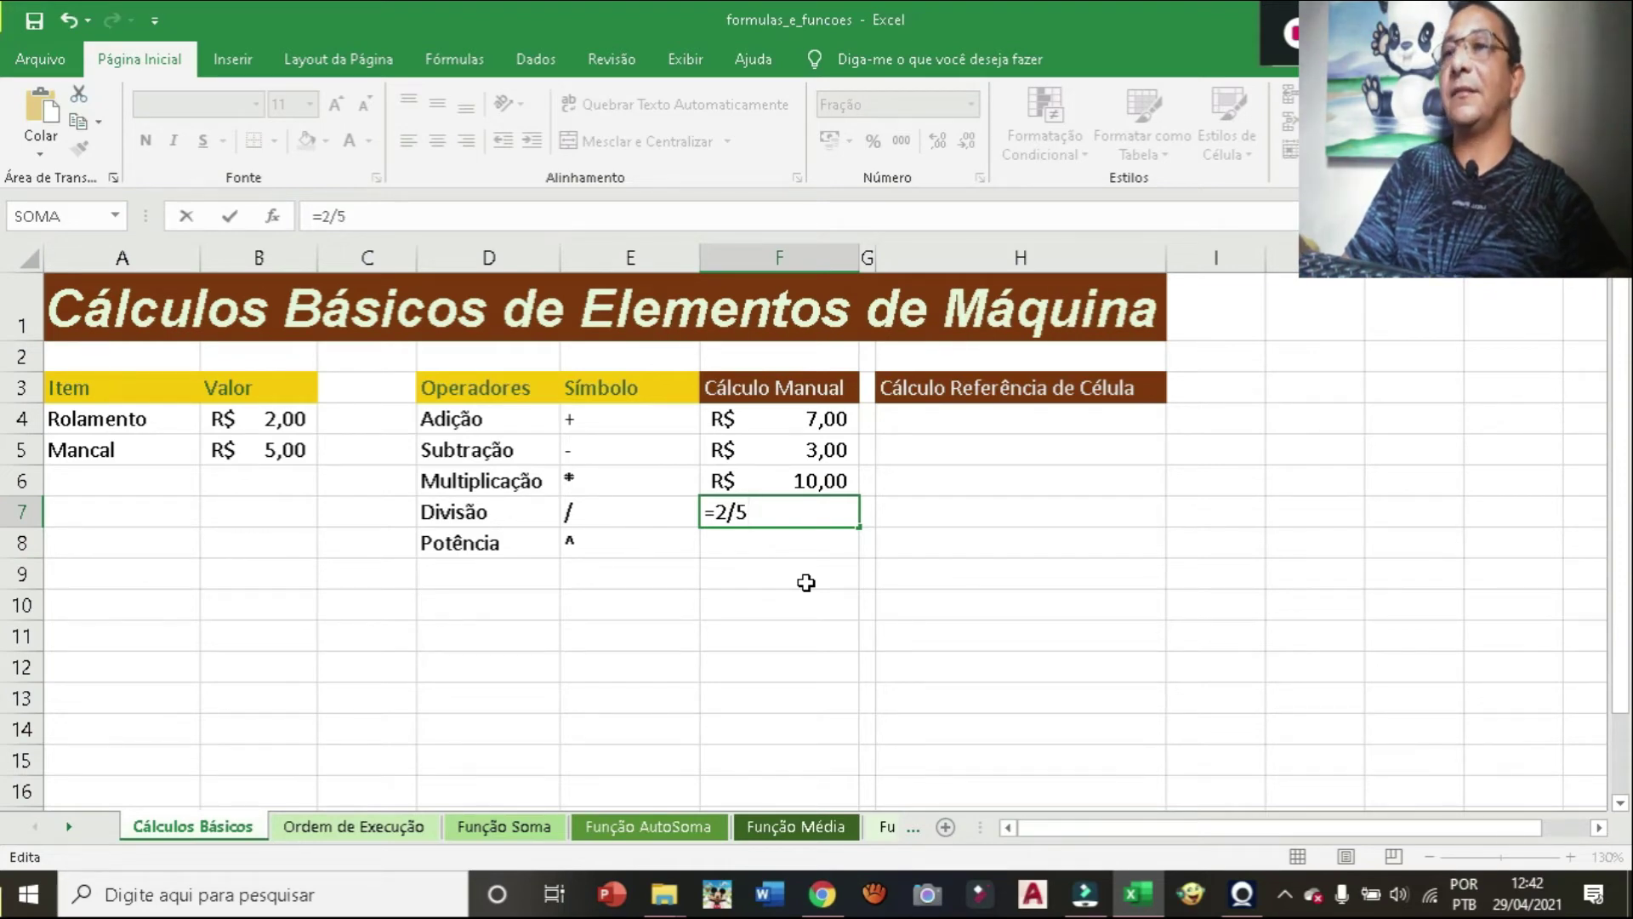
key(Return)
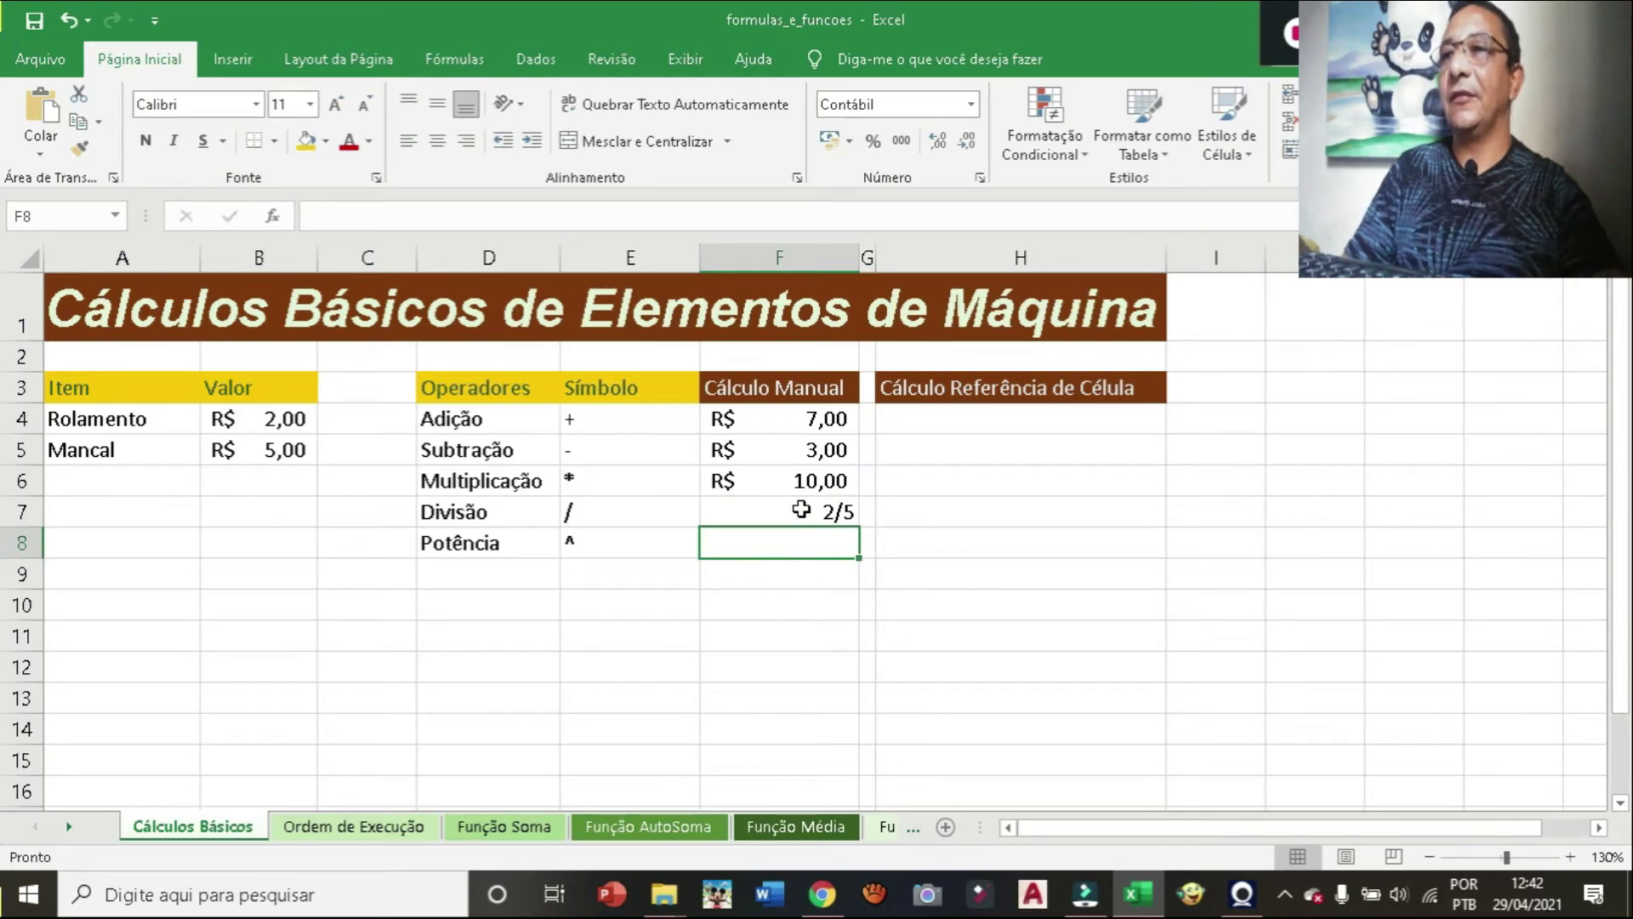
click(800, 511)
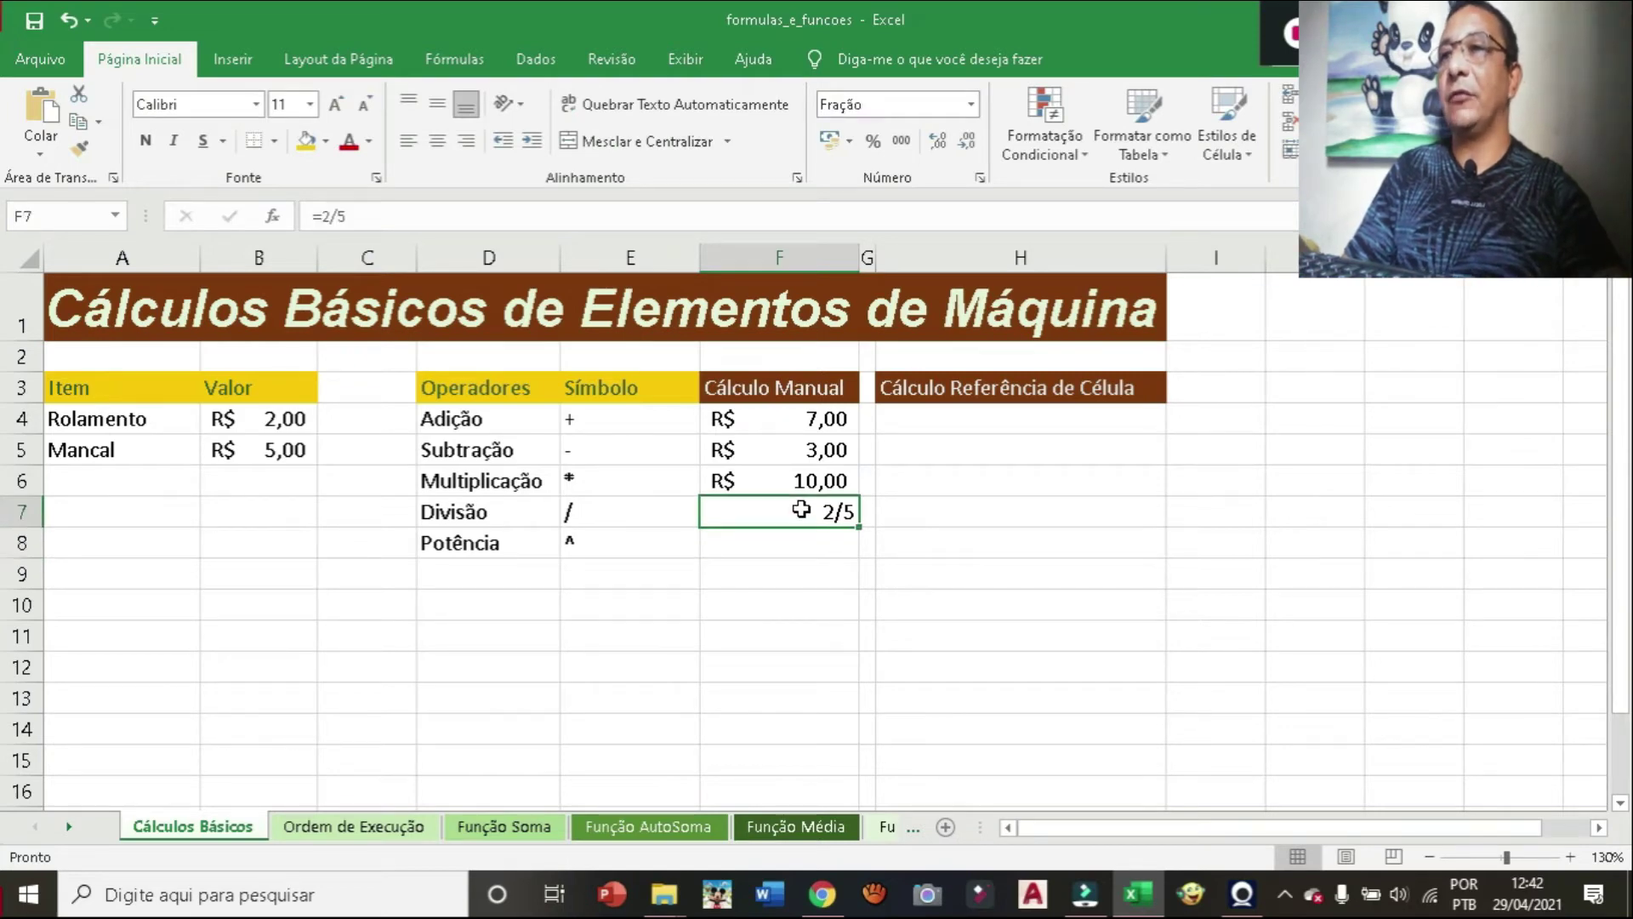
click(828, 141)
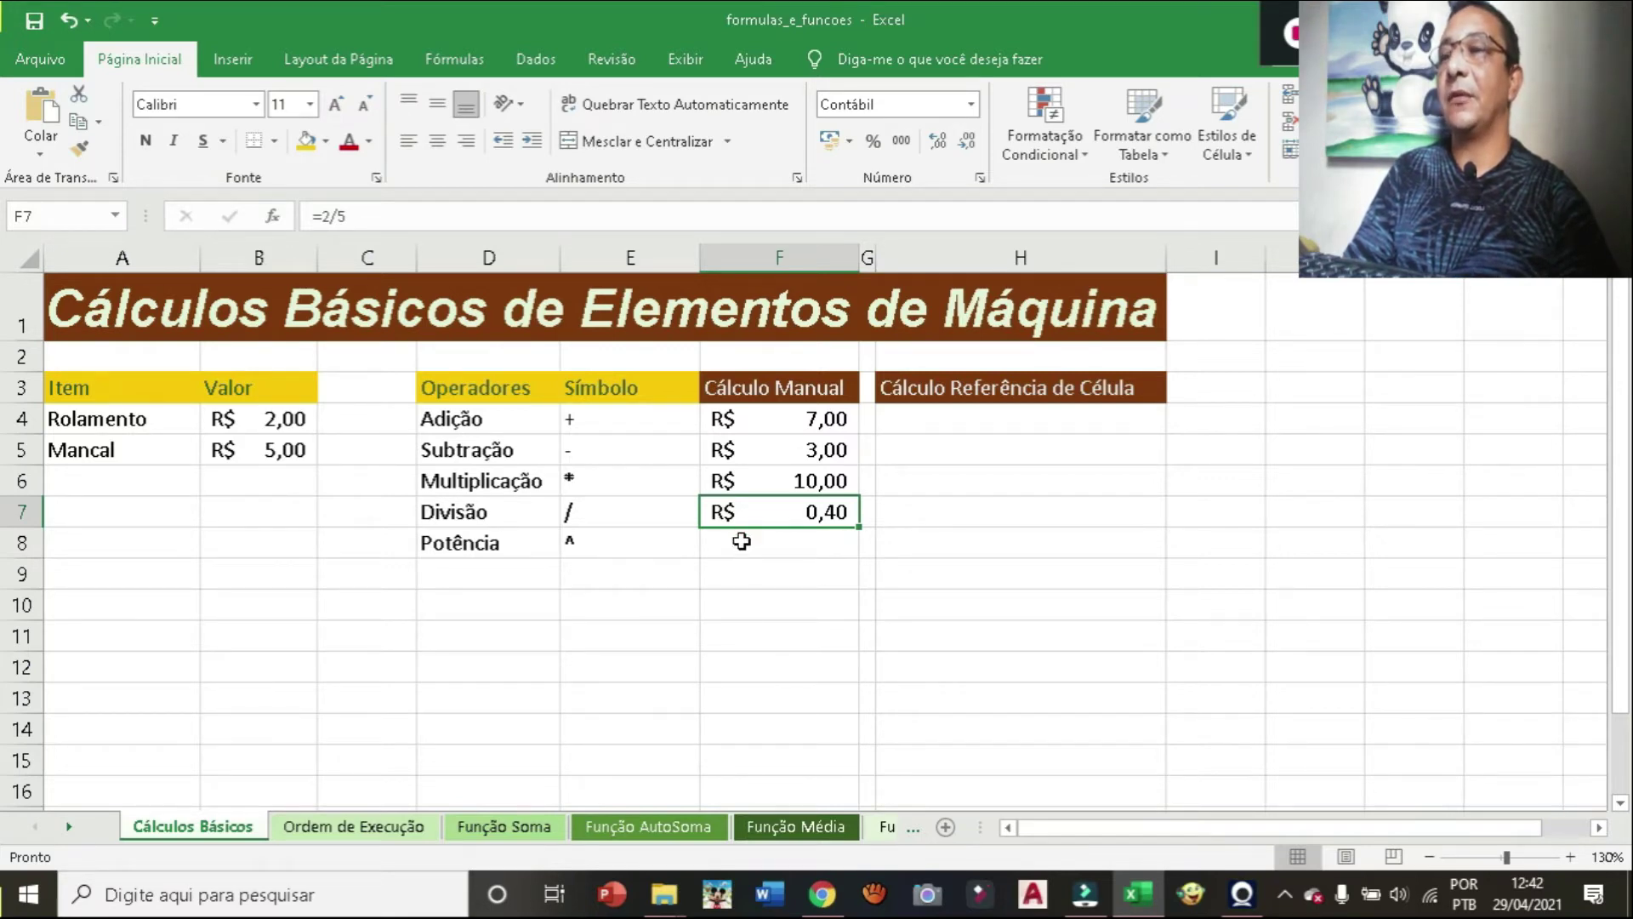
Enter the power formula =2^5 in cell F8, the Potência row under Cálculo Manual, and review the F8 and F7 formulas.
click(742, 541)
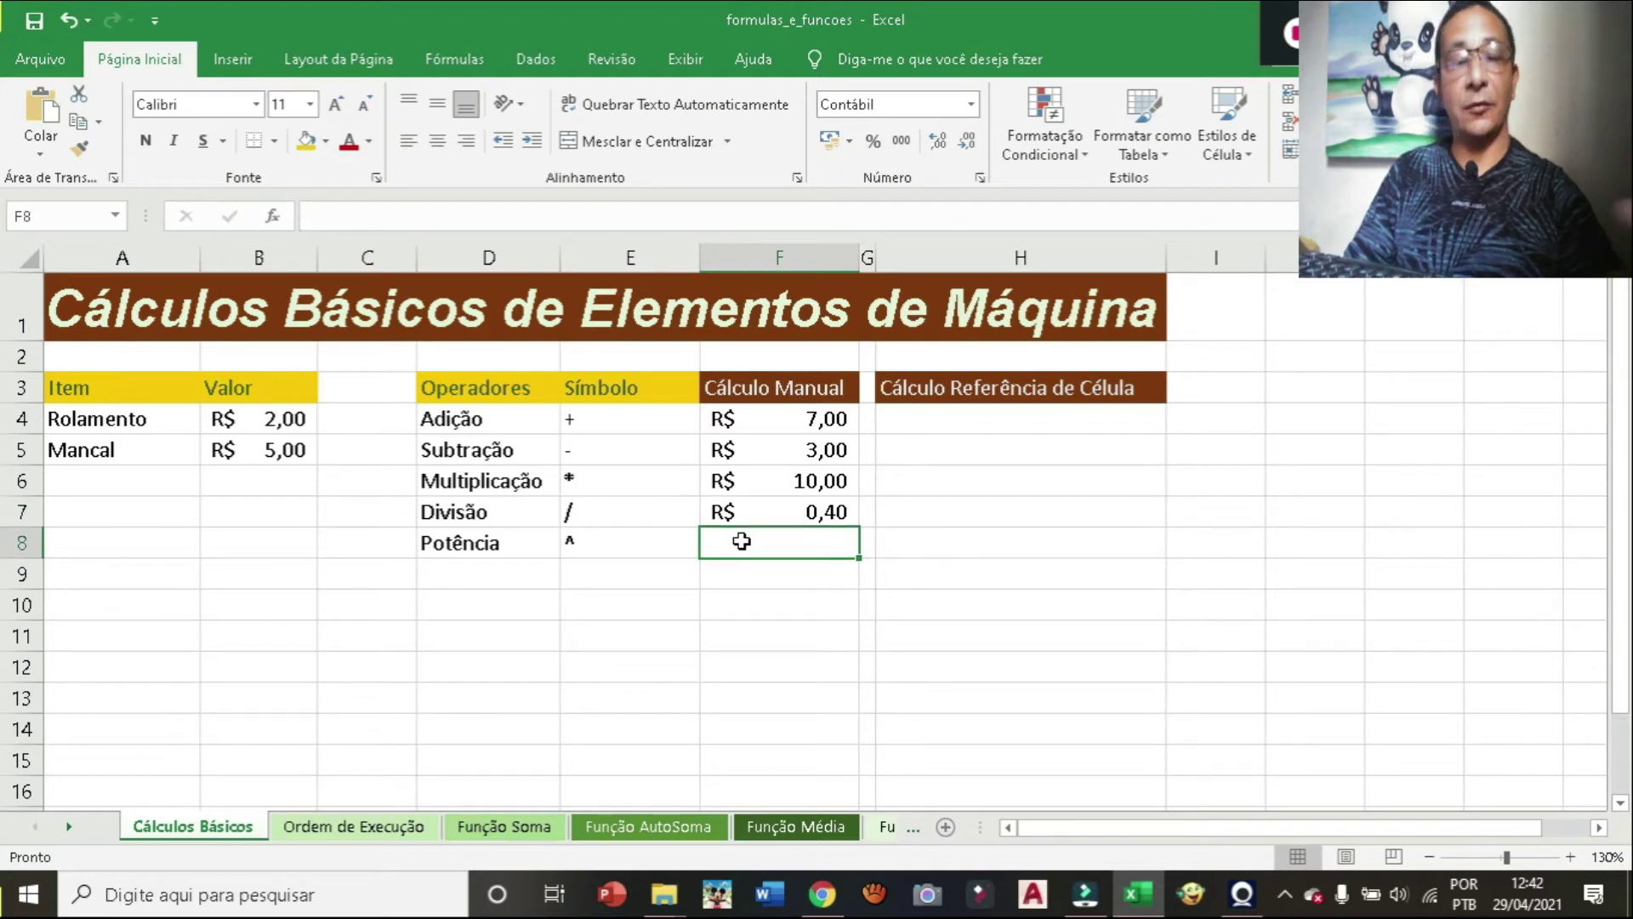
text(2)
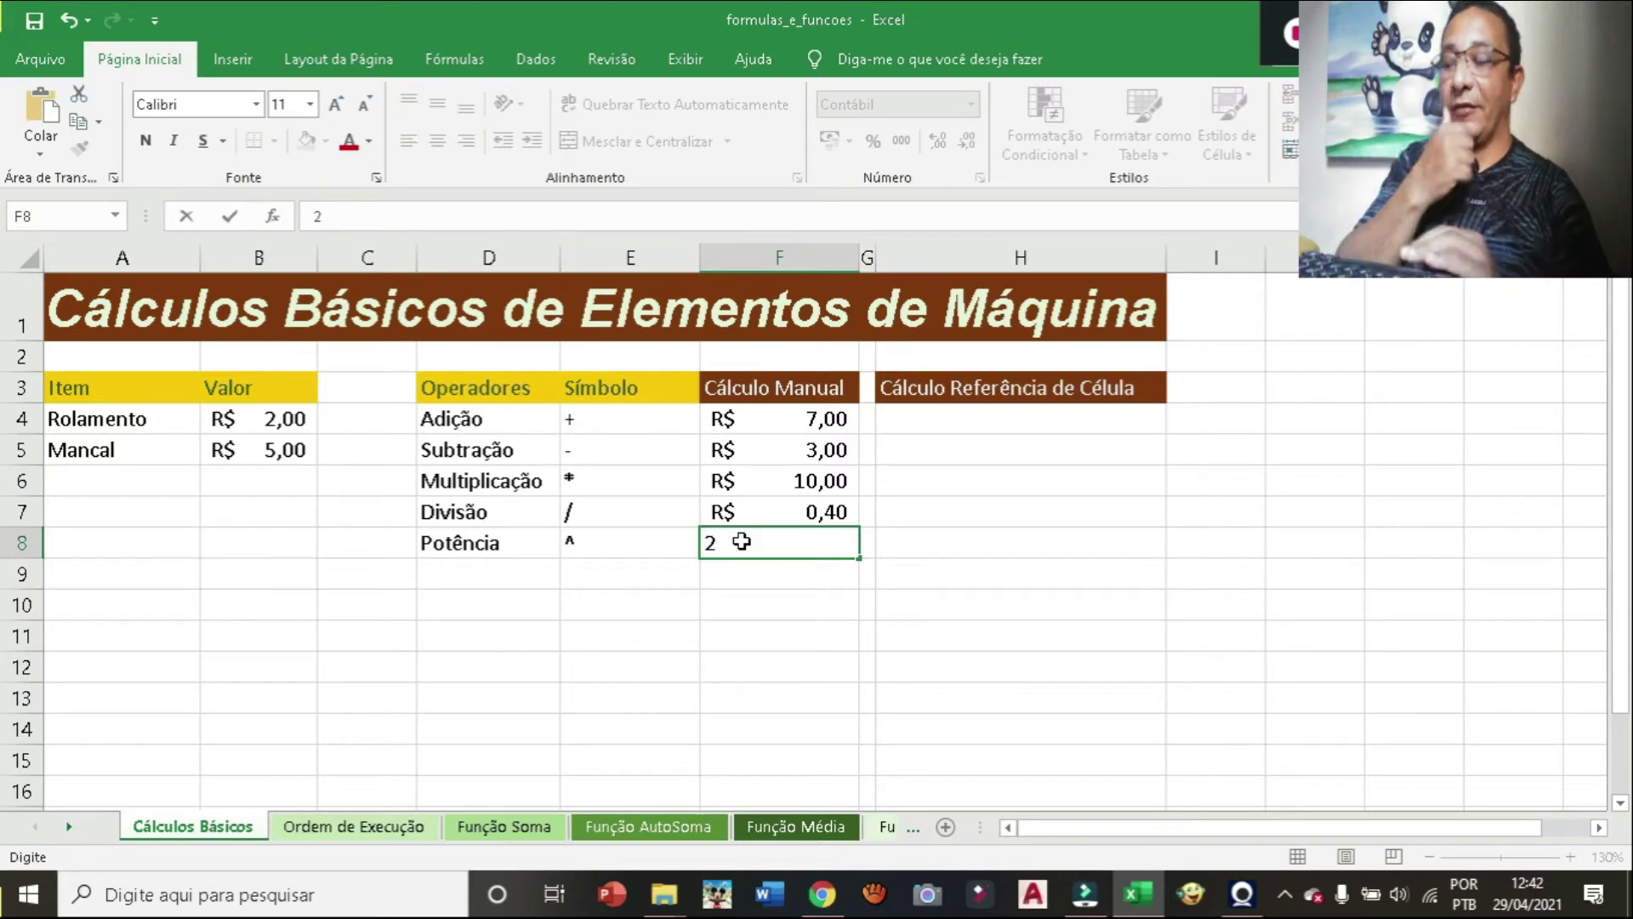
text(^)
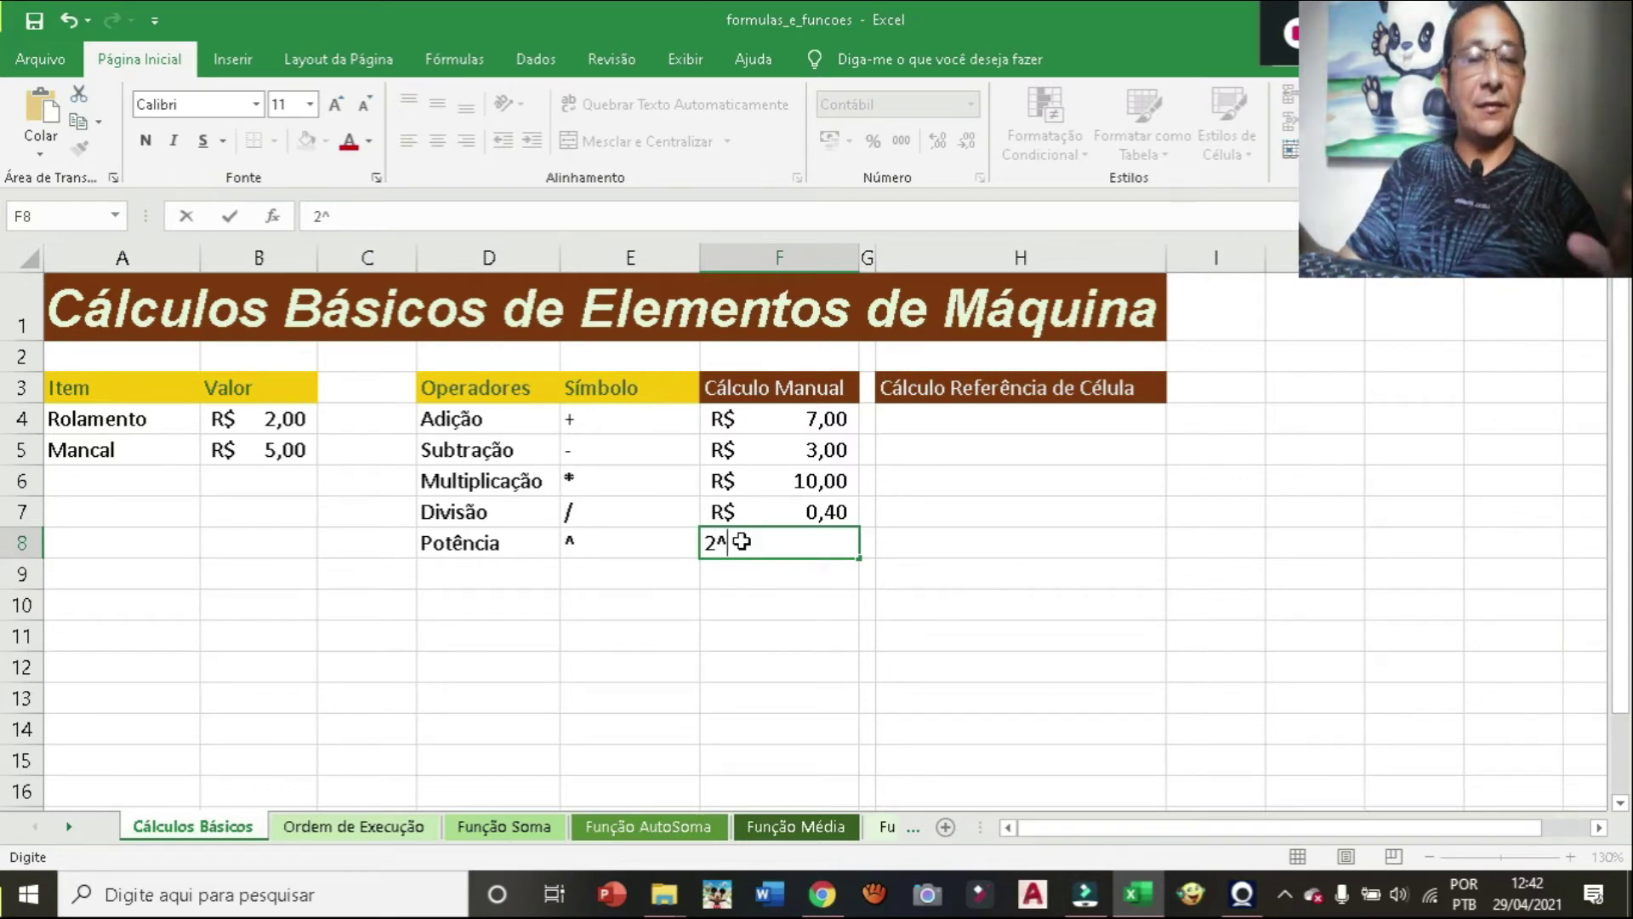
key(BackSpace)
key(BackSpace)
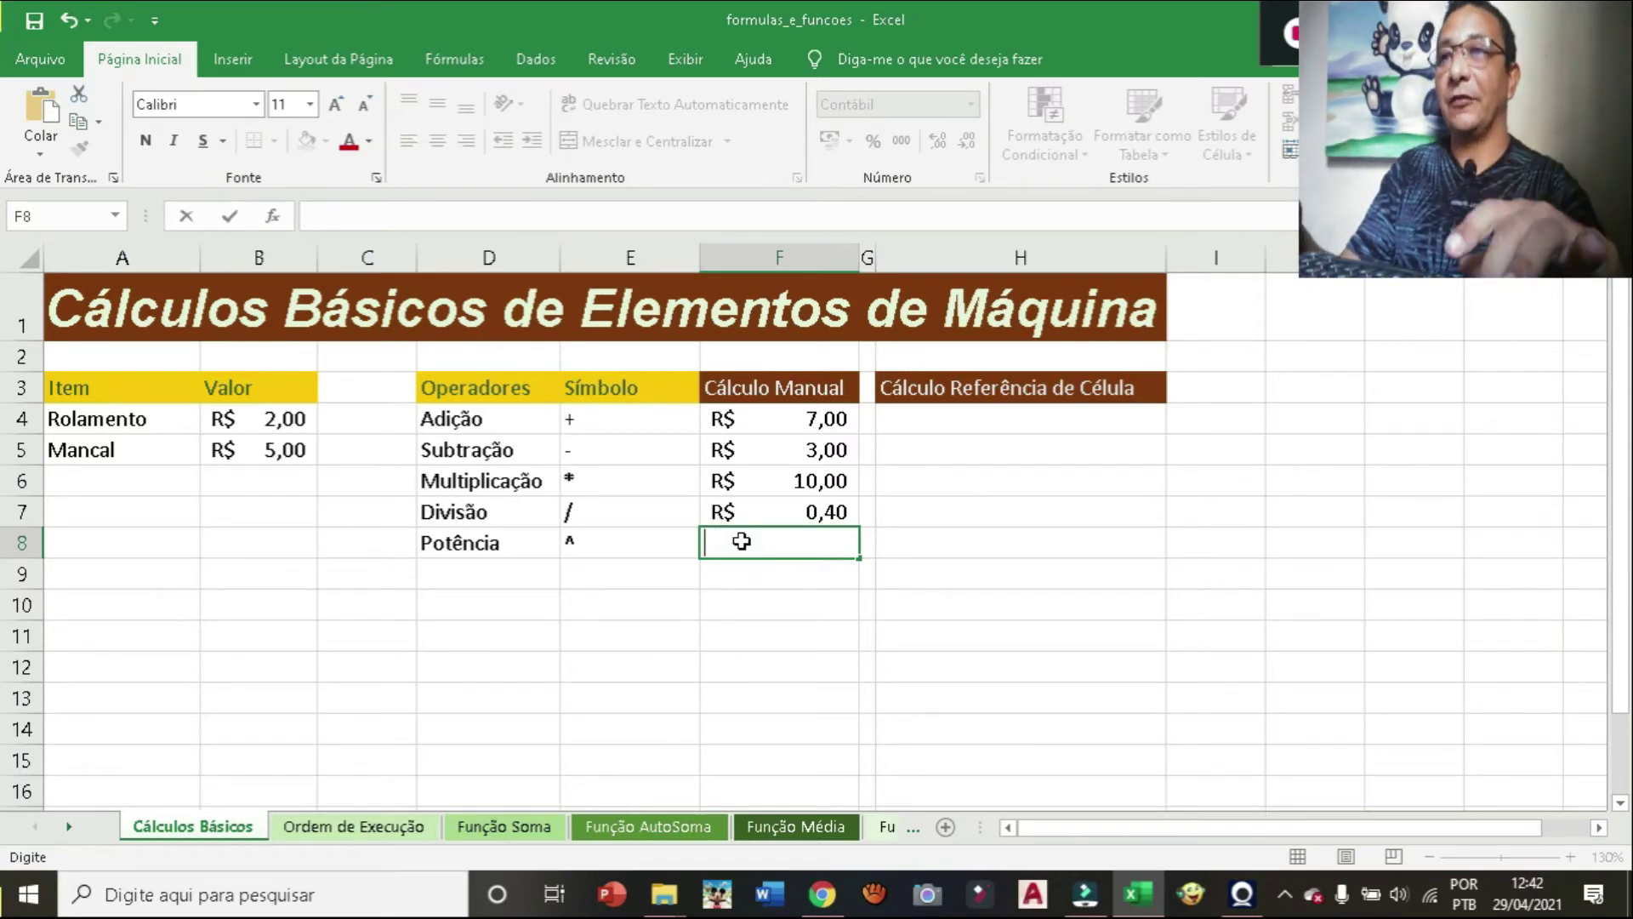
text(=)
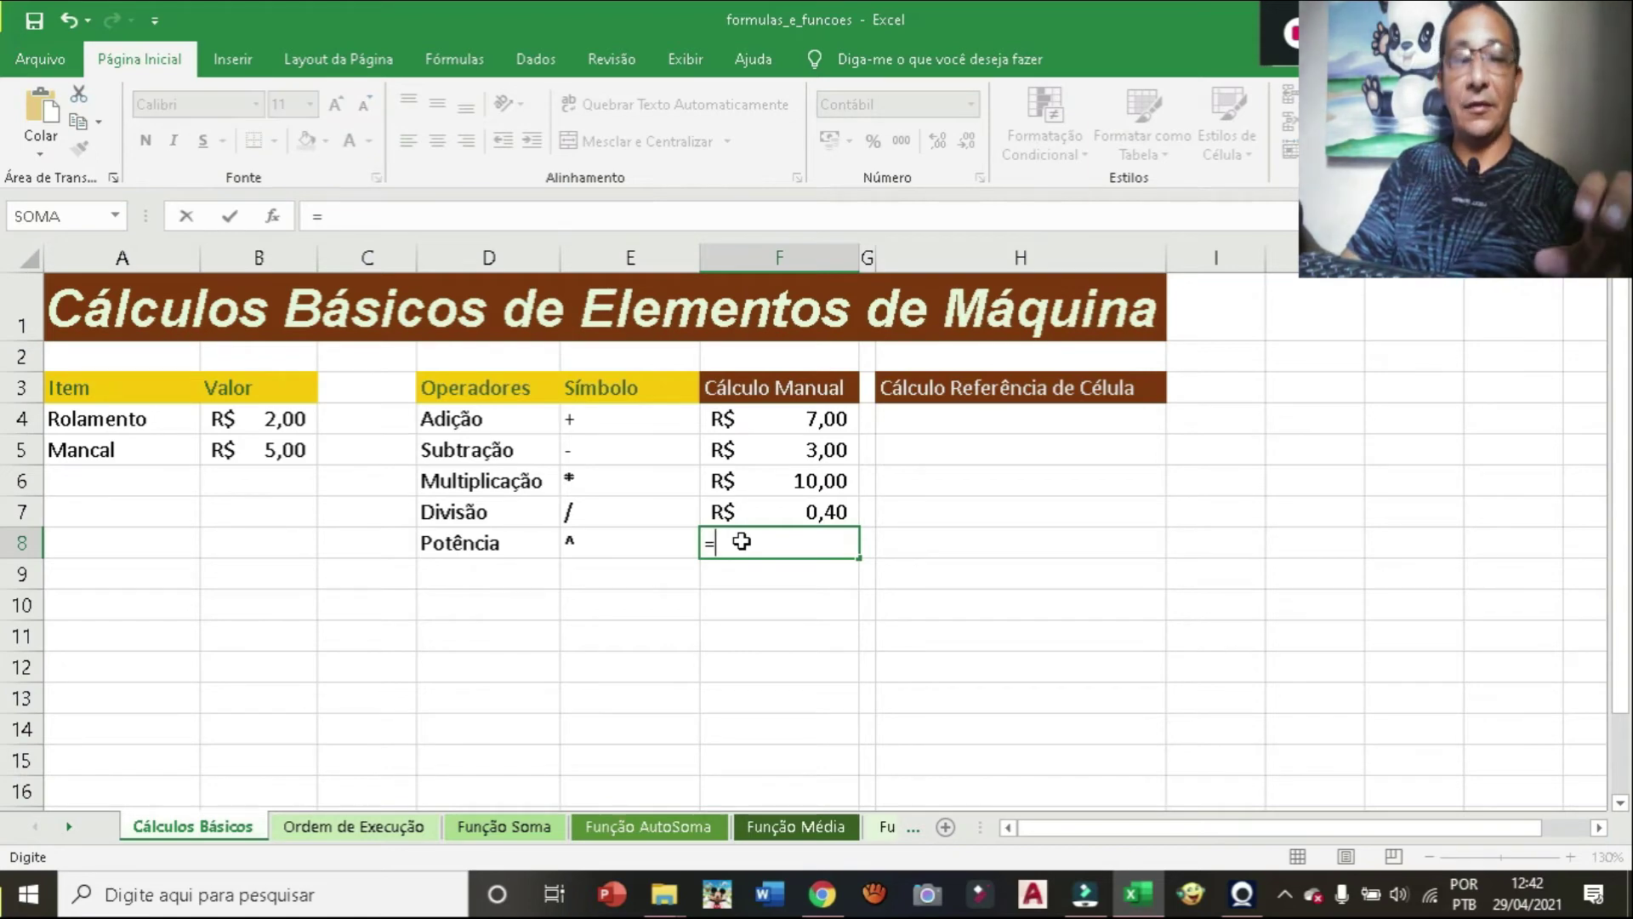
text(2)
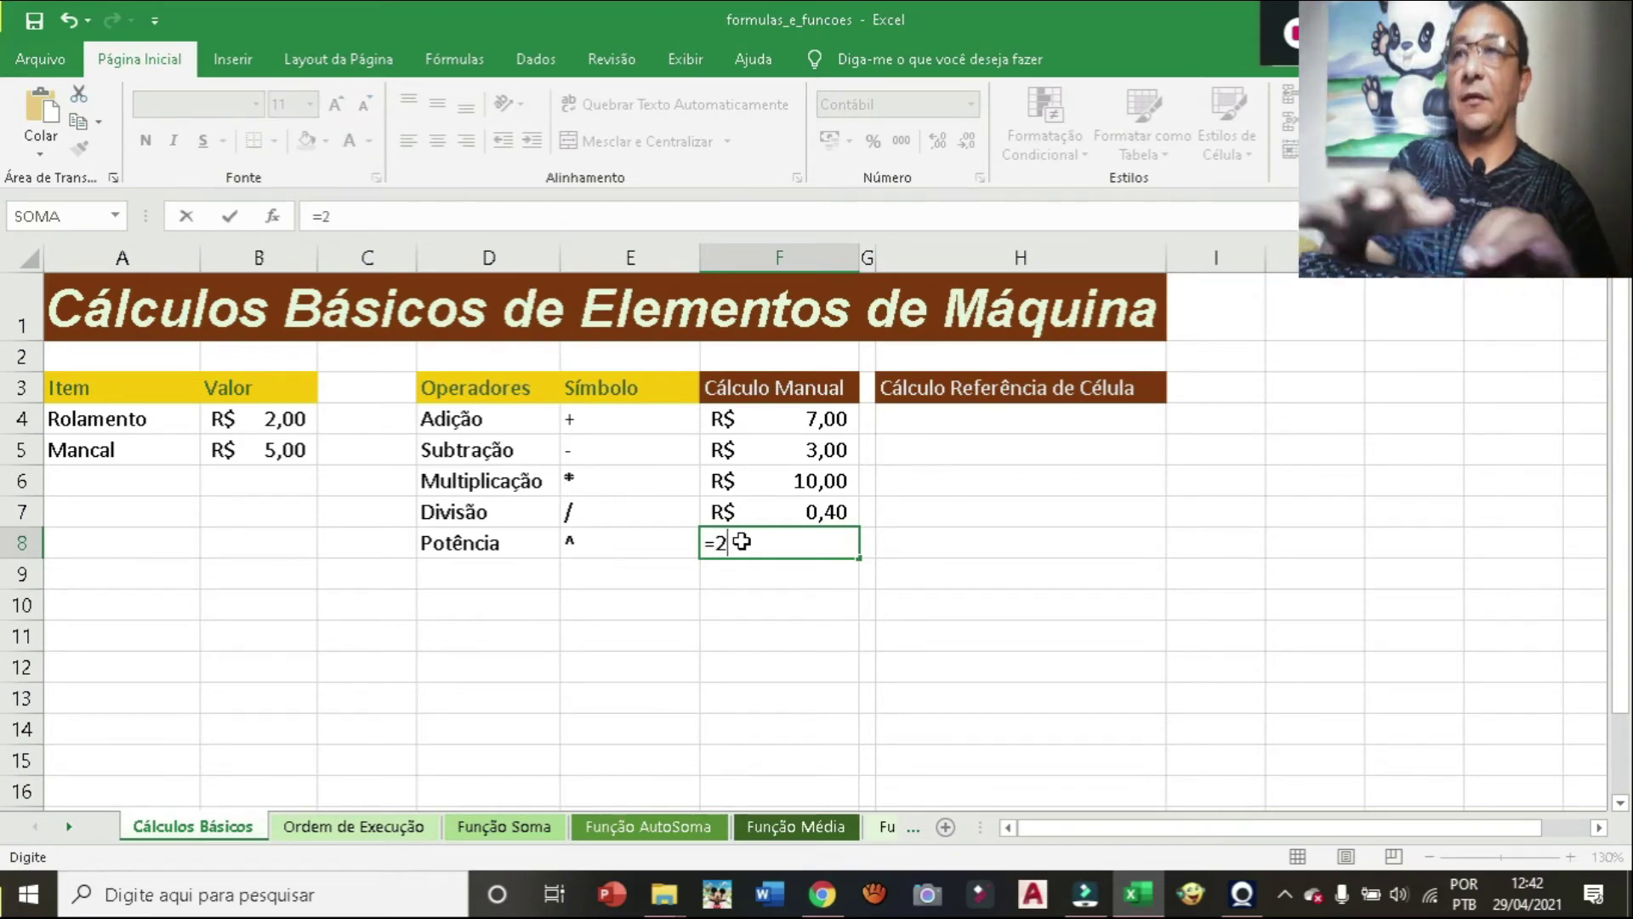
text(^5)
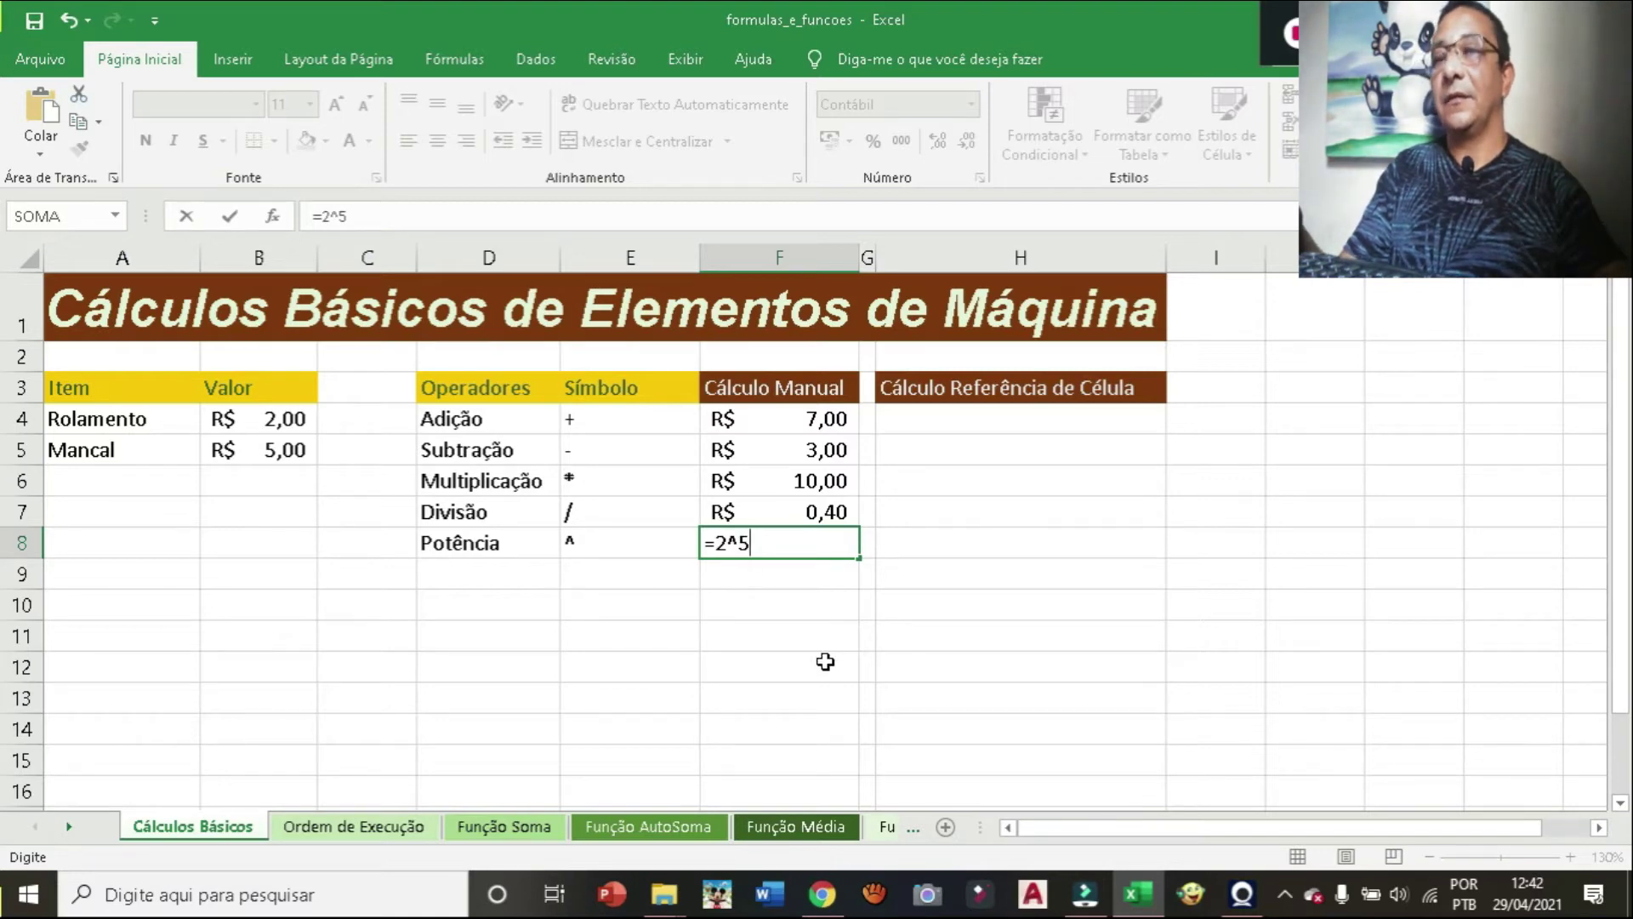
key(Return)
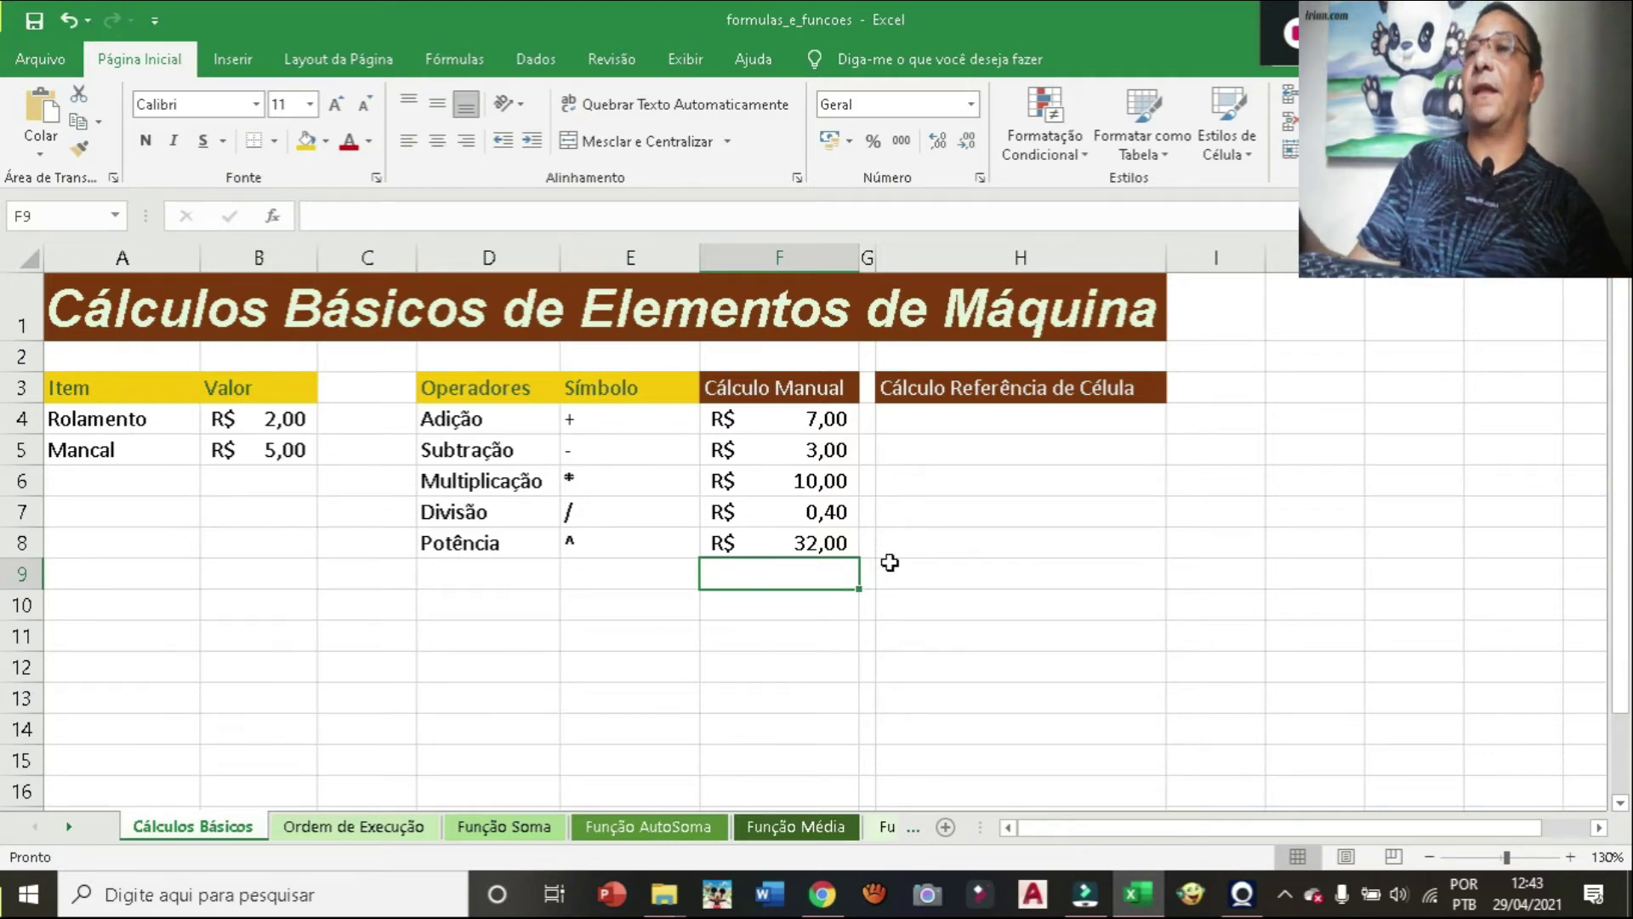
click(806, 555)
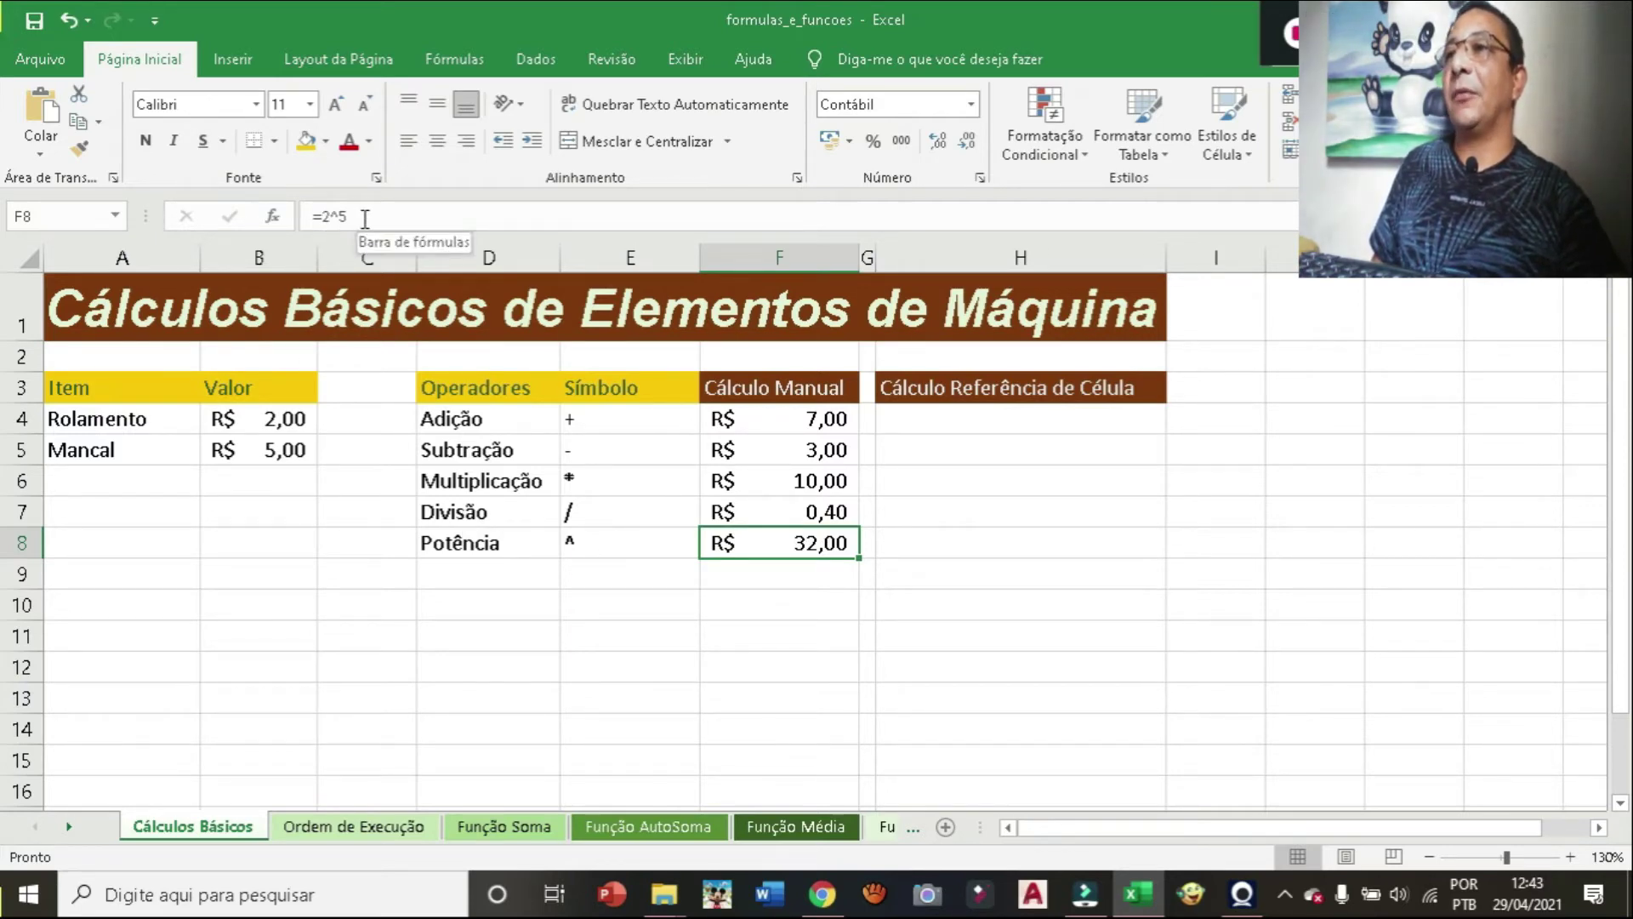
click(817, 509)
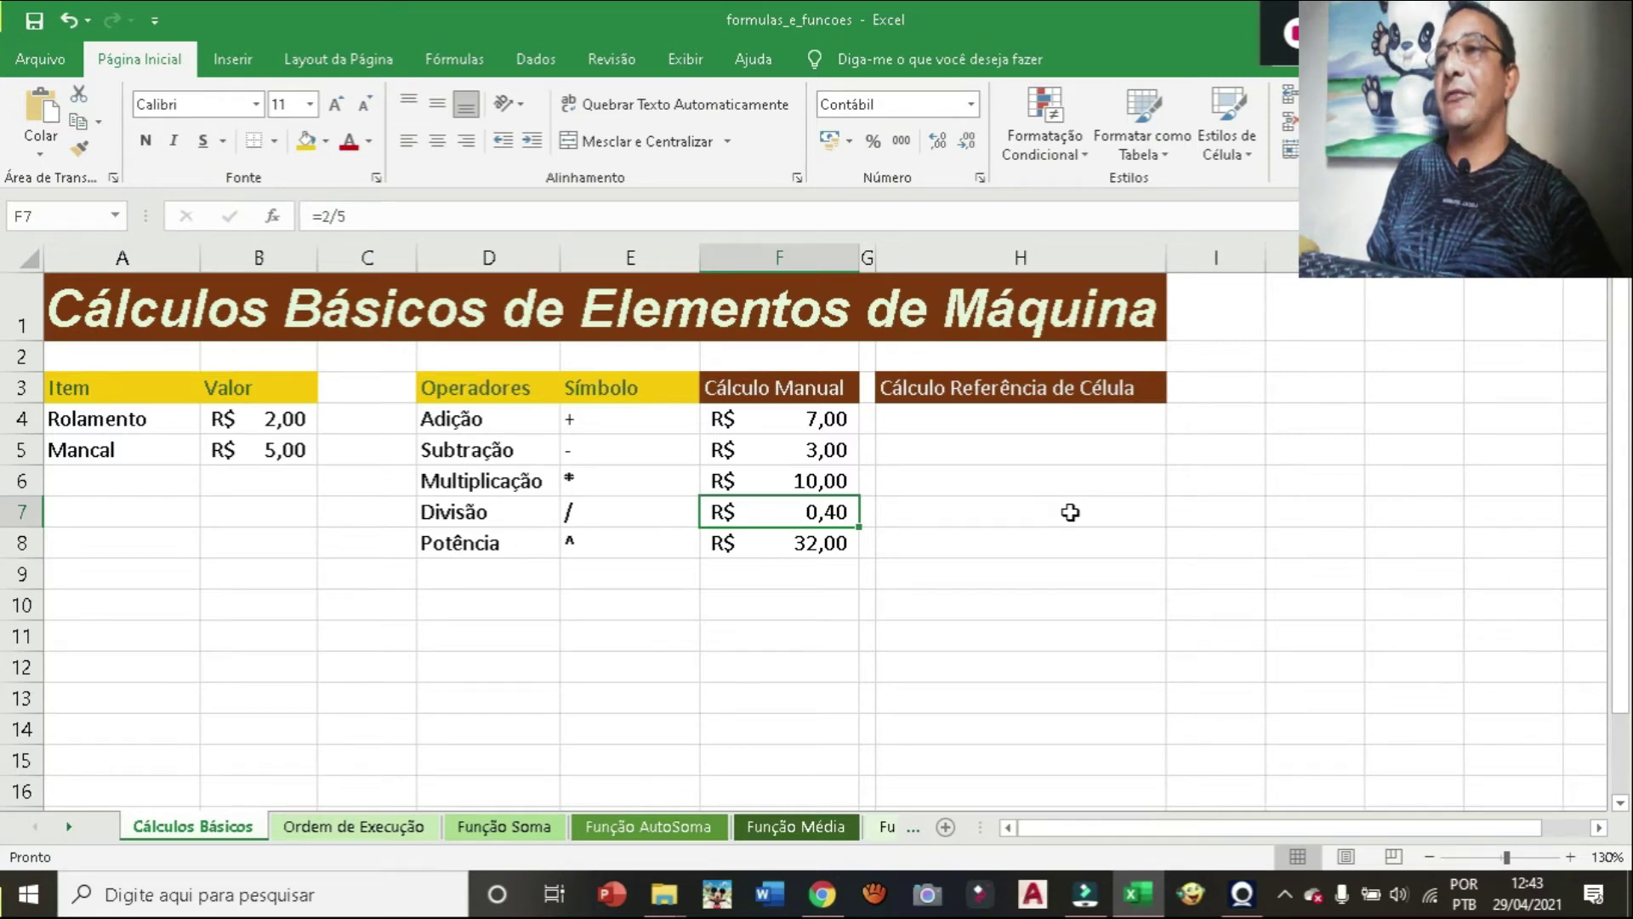
Enter the cell-reference addition formula =B4+B5 in cell H4, the Adição row under Cálculo Referência de Célula.
click(1022, 423)
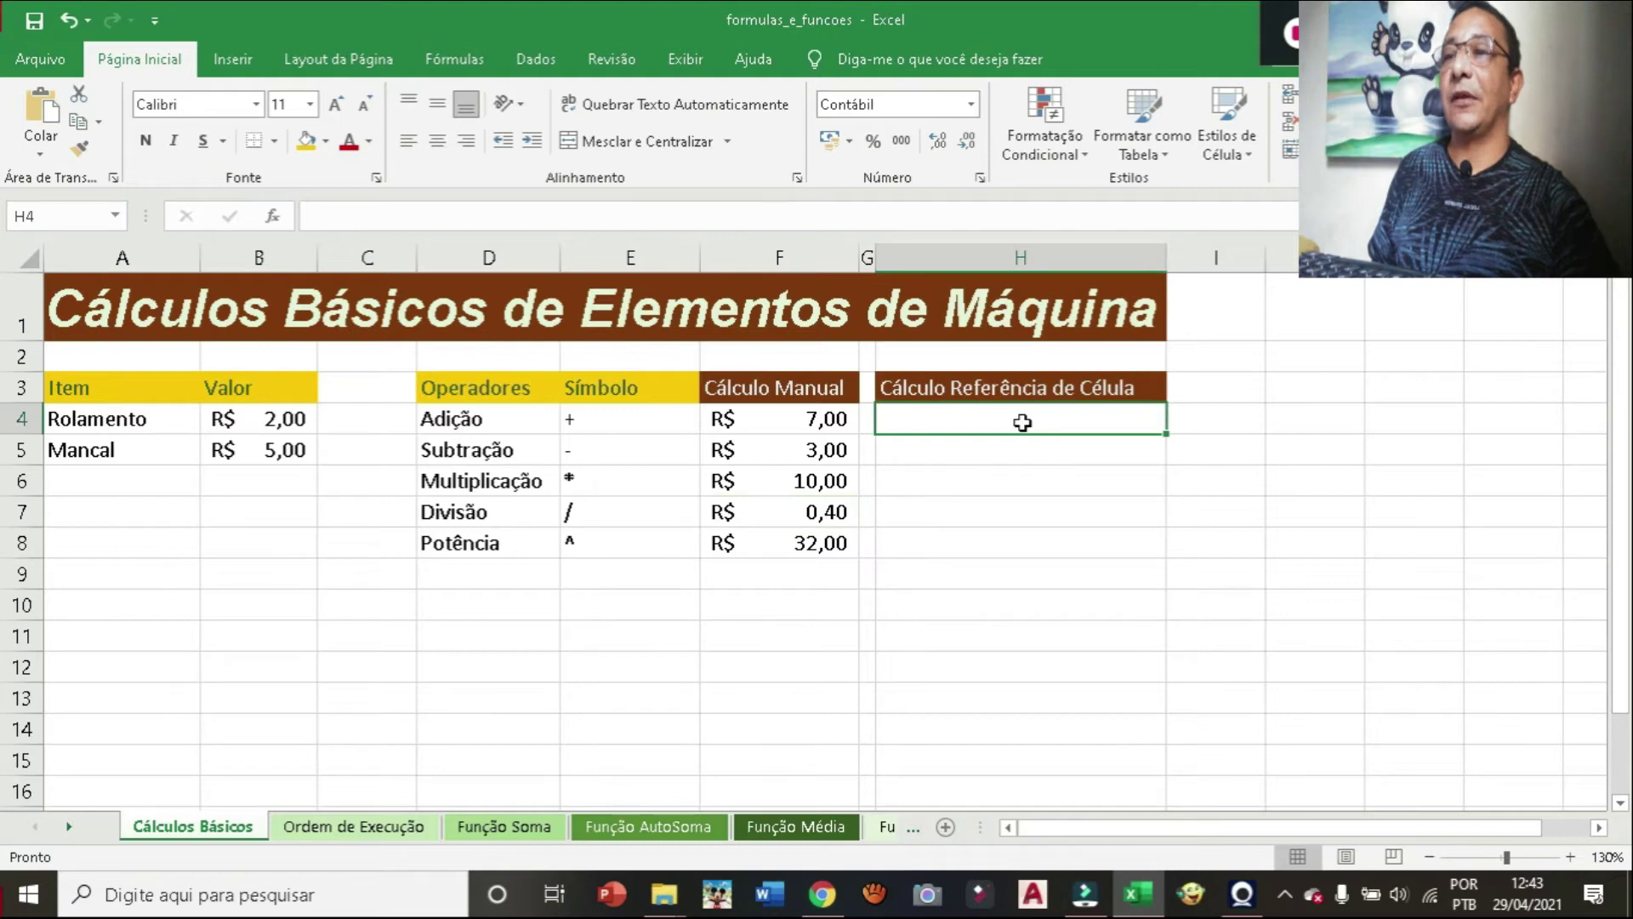
text(=)
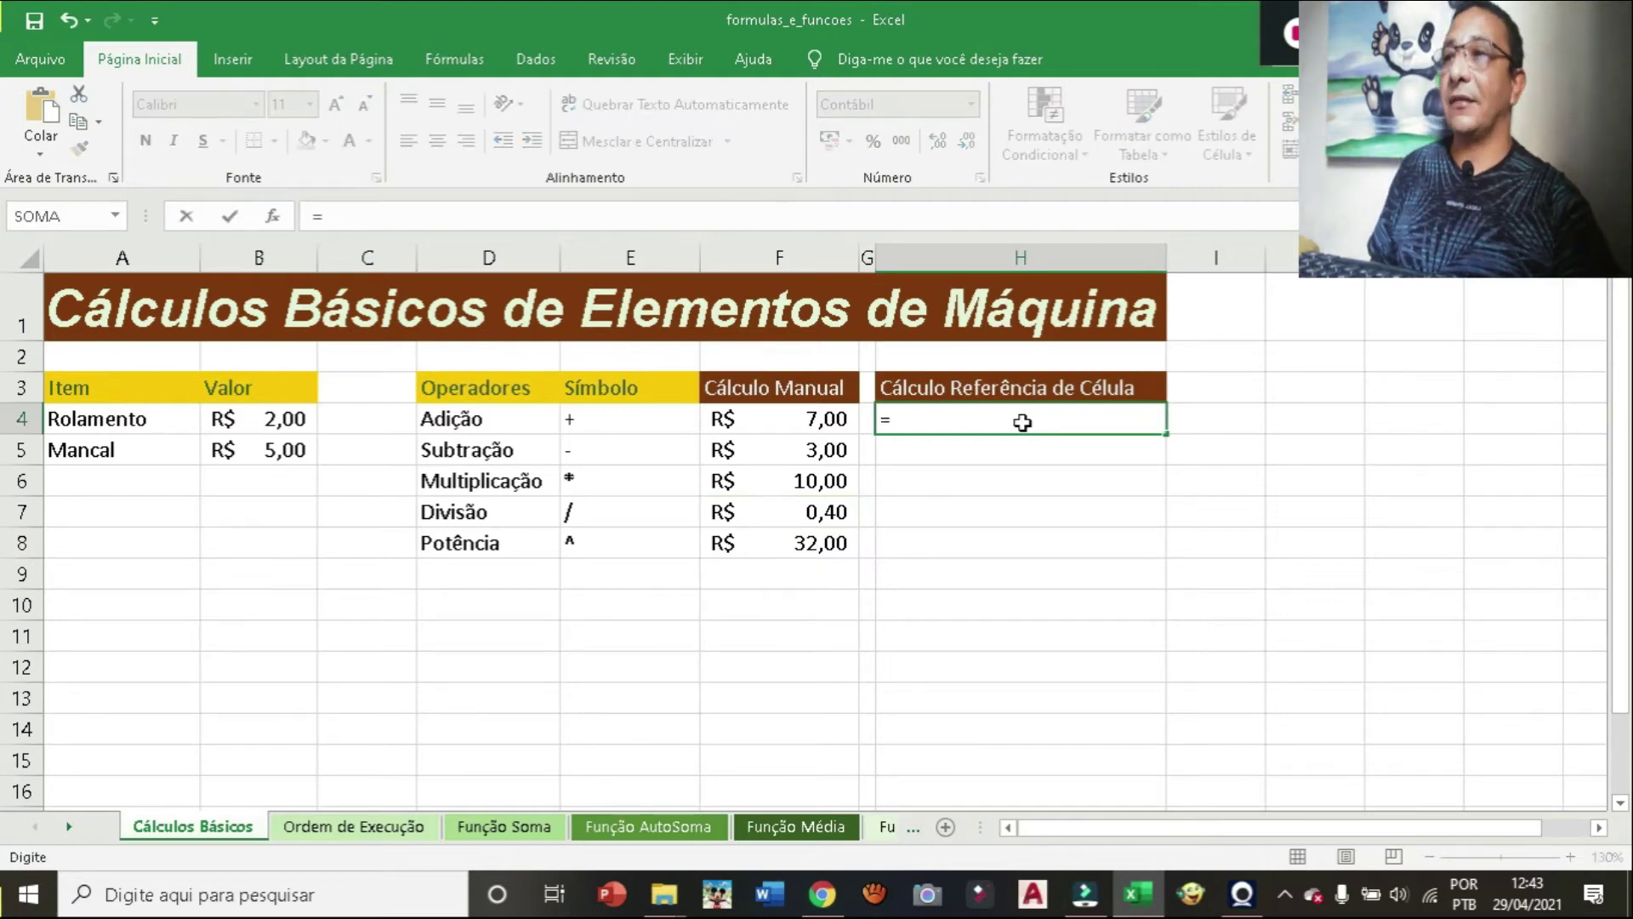
click(276, 422)
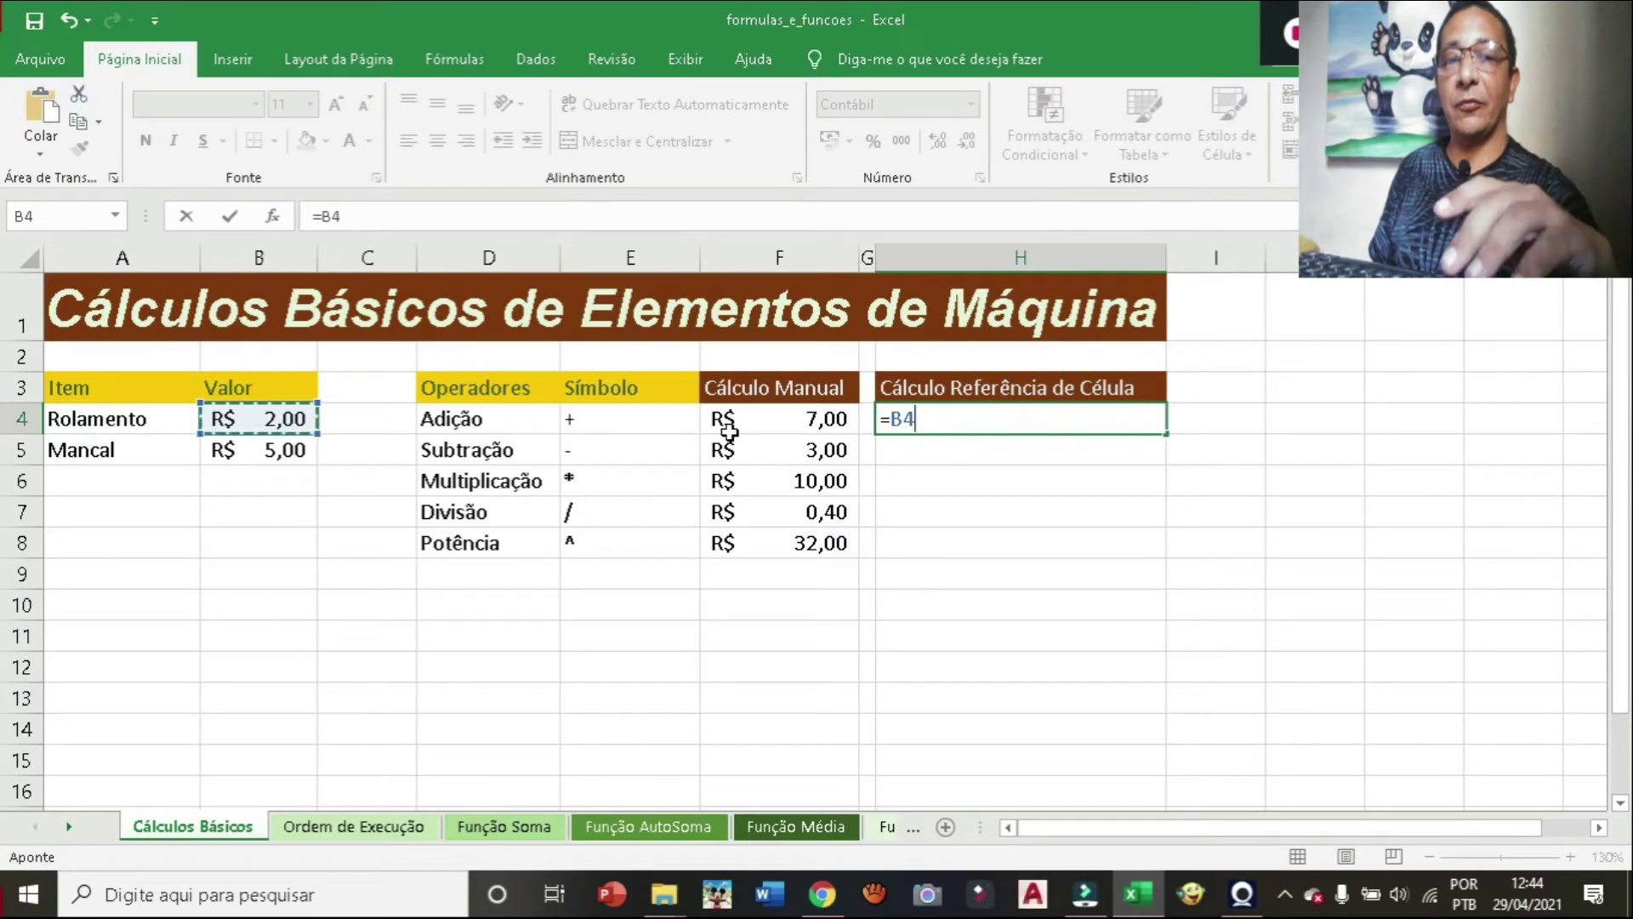
text(+)
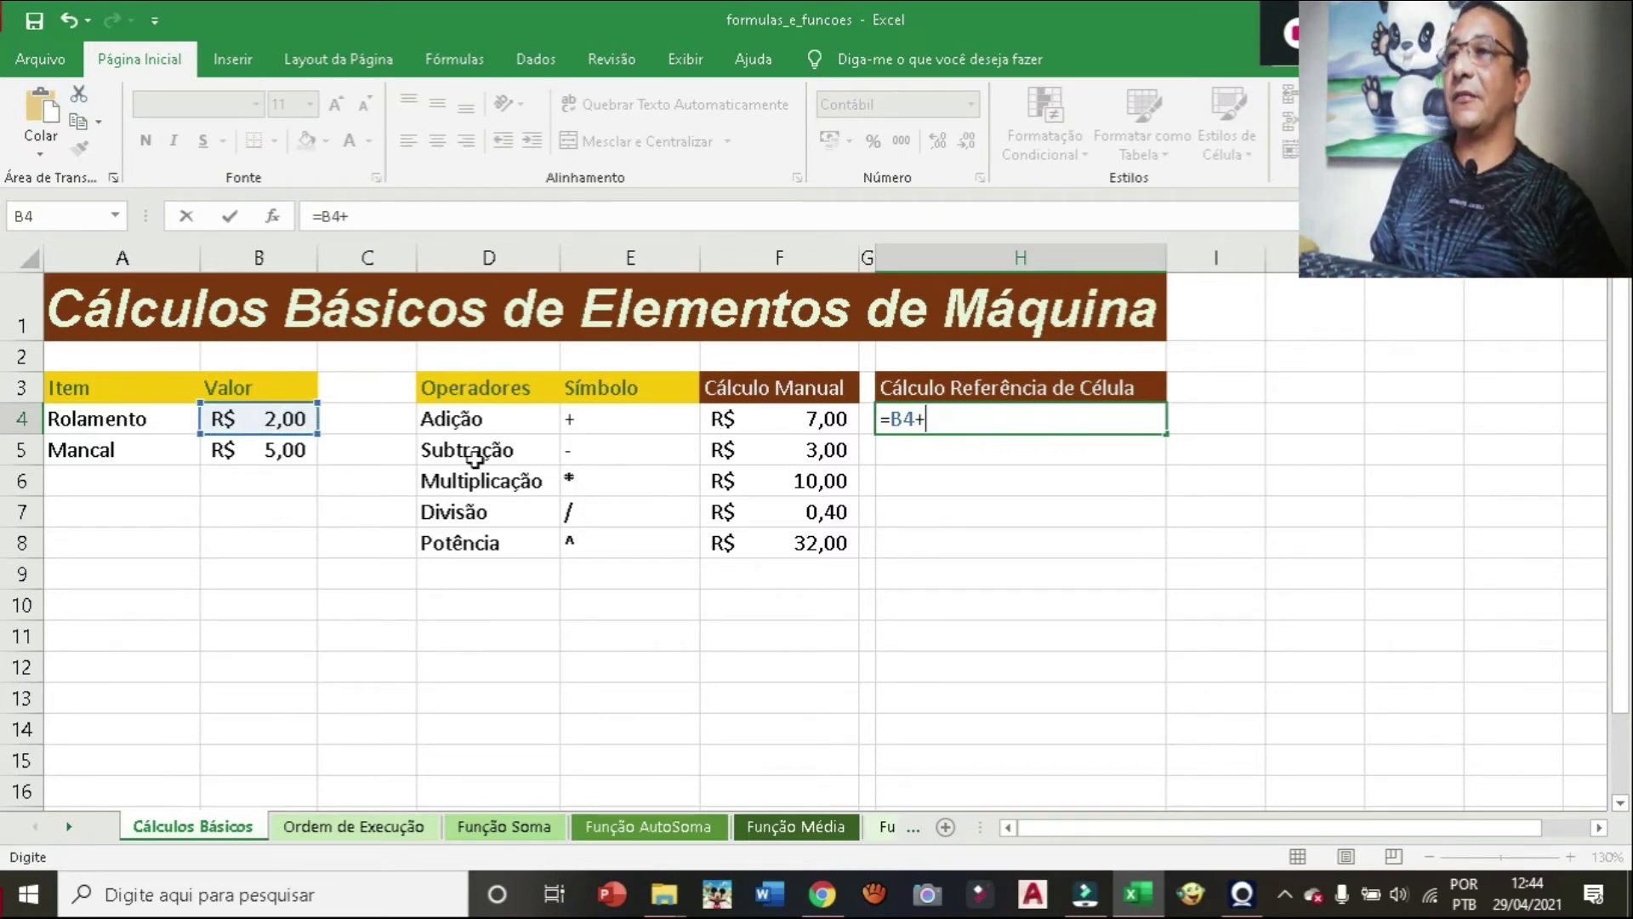
click(247, 450)
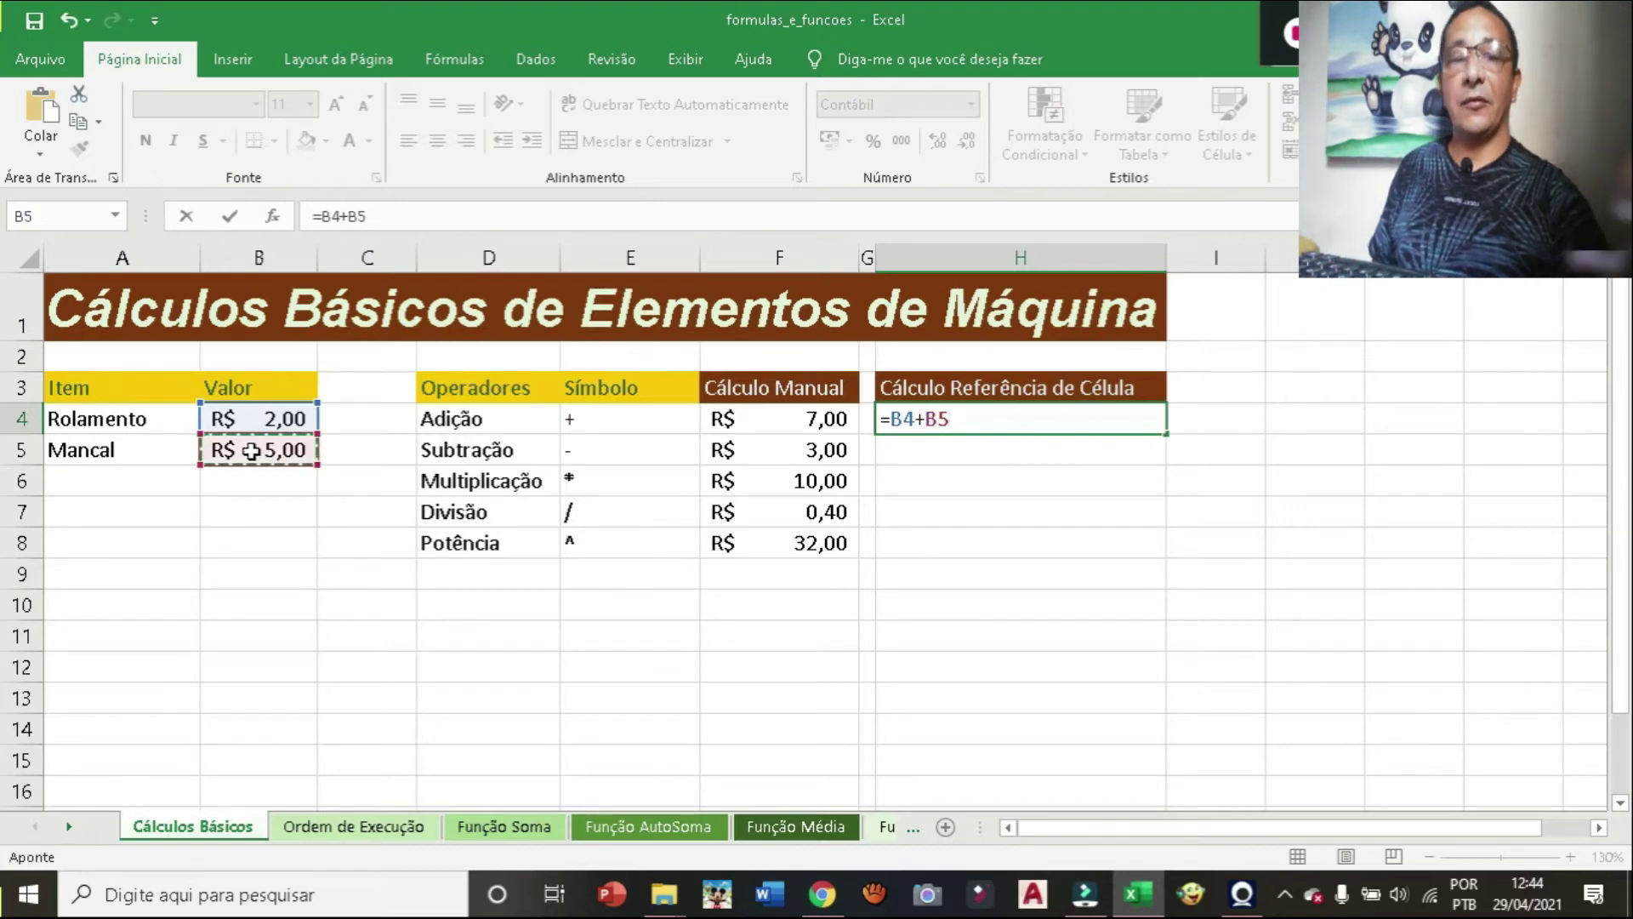
key(Return)
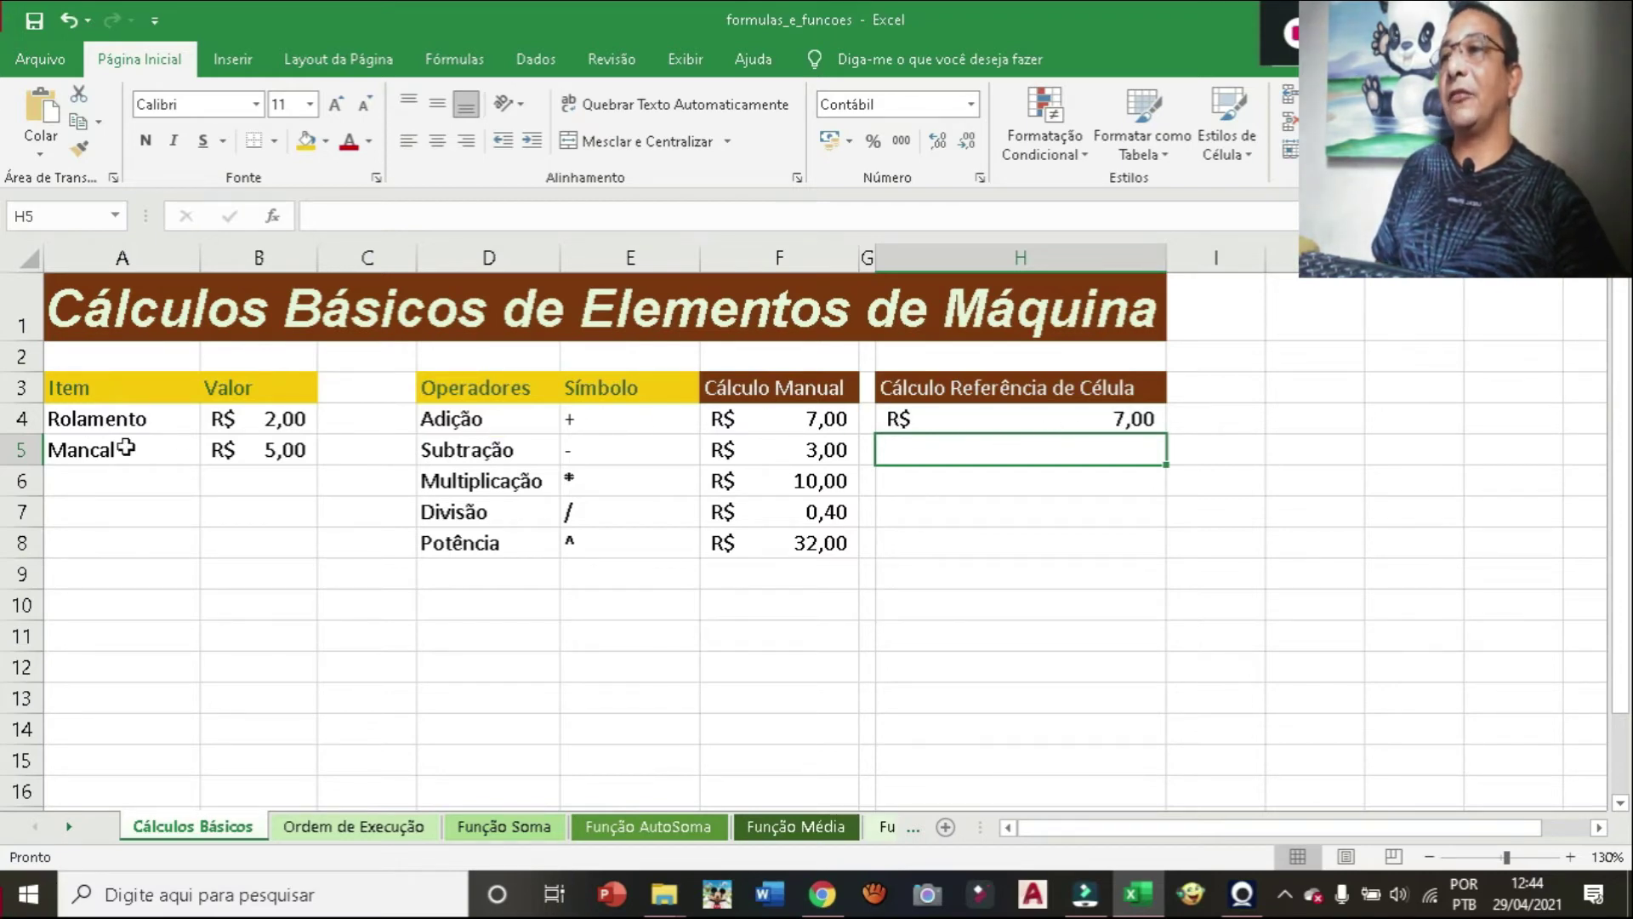
Set the Rolamento value in cell B4 to 5 to test the cell-reference formula.
click(287, 418)
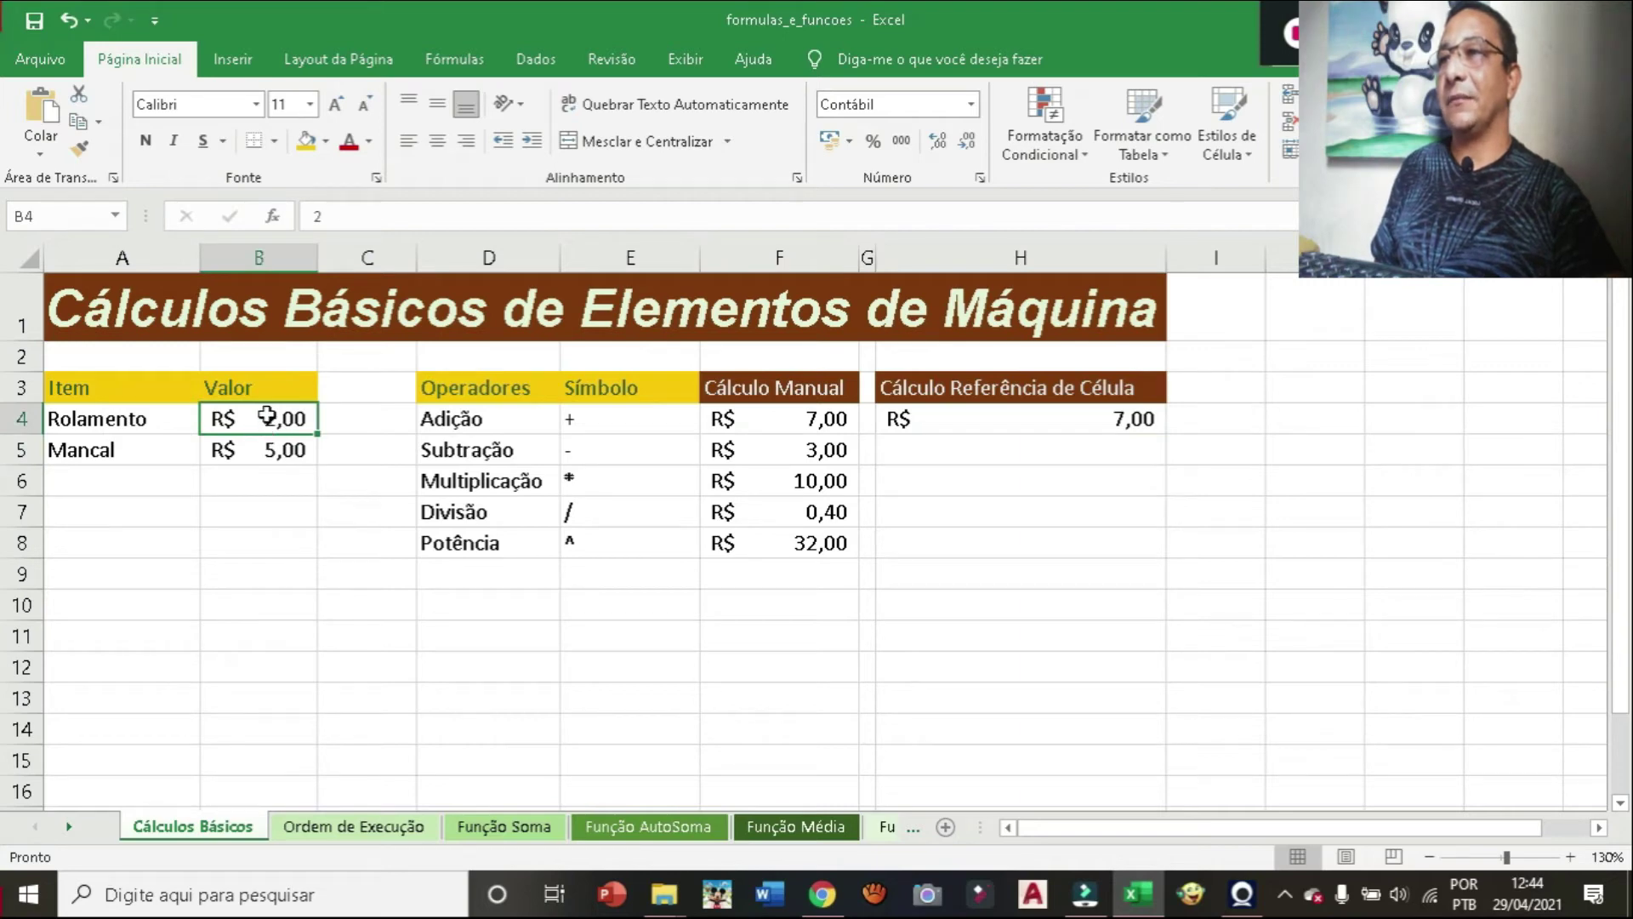
double_click(267, 415)
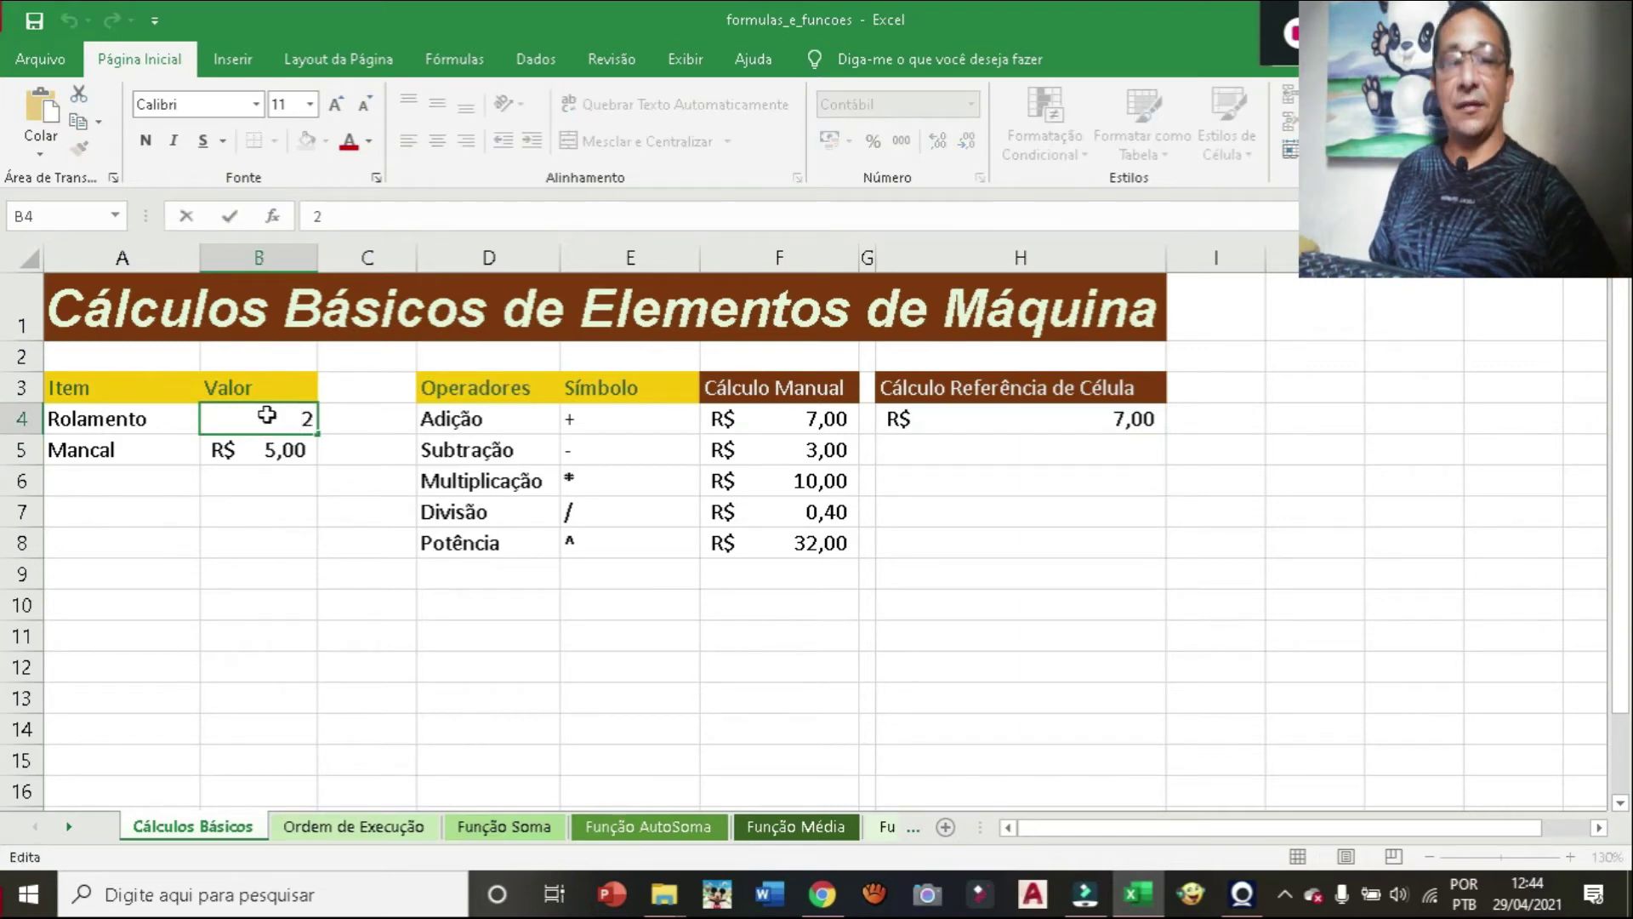
key(BackSpace)
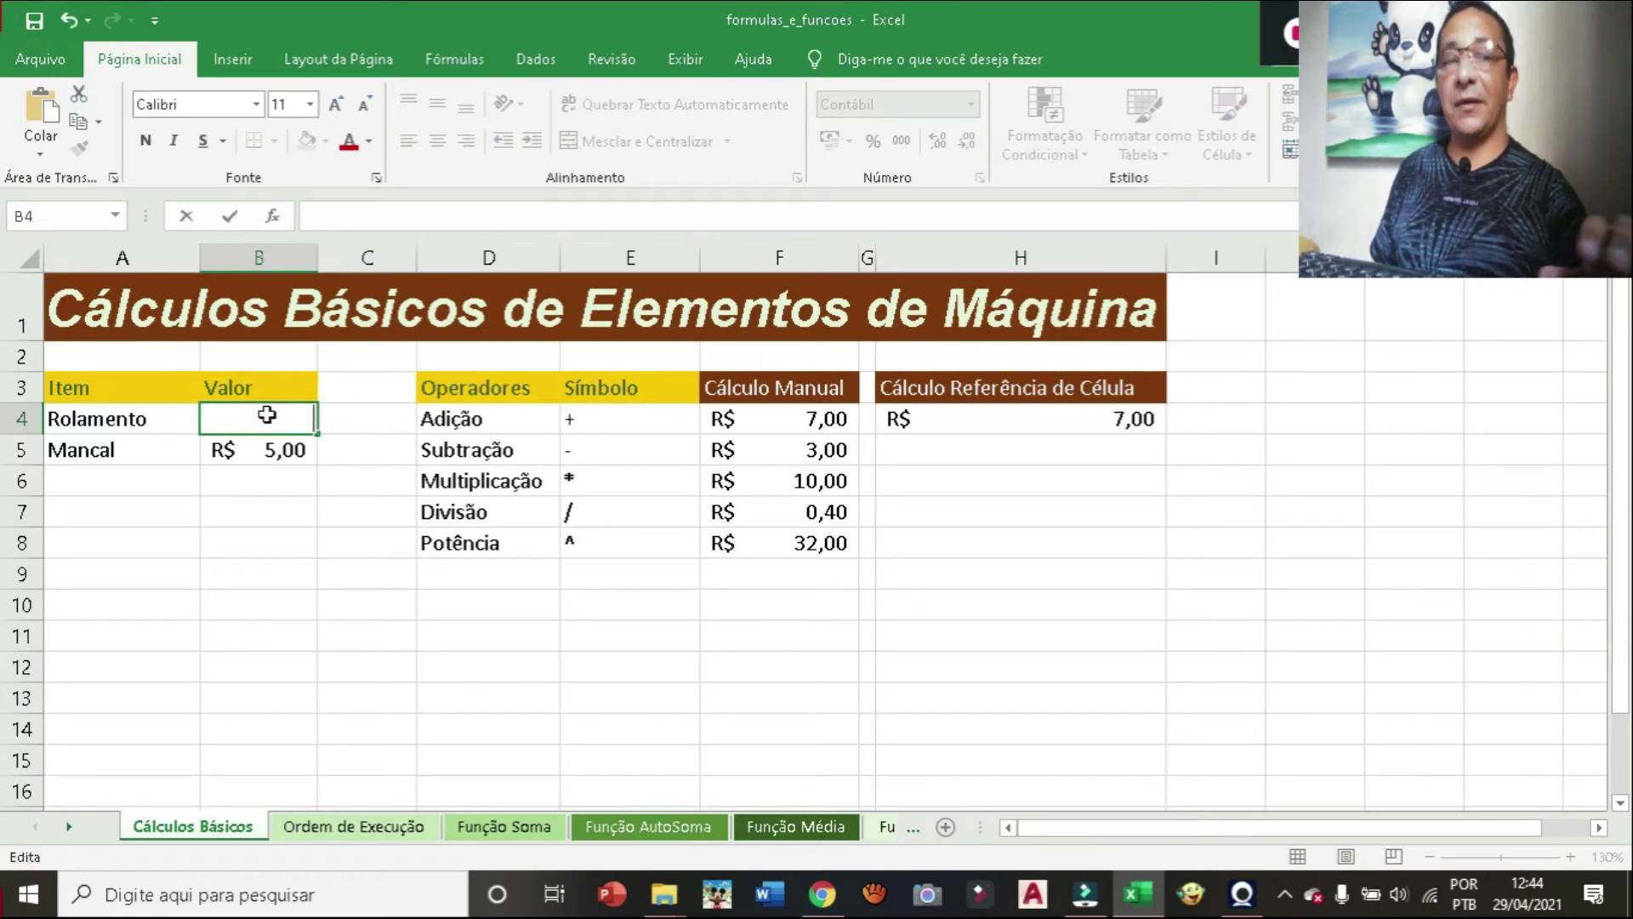
text(5)
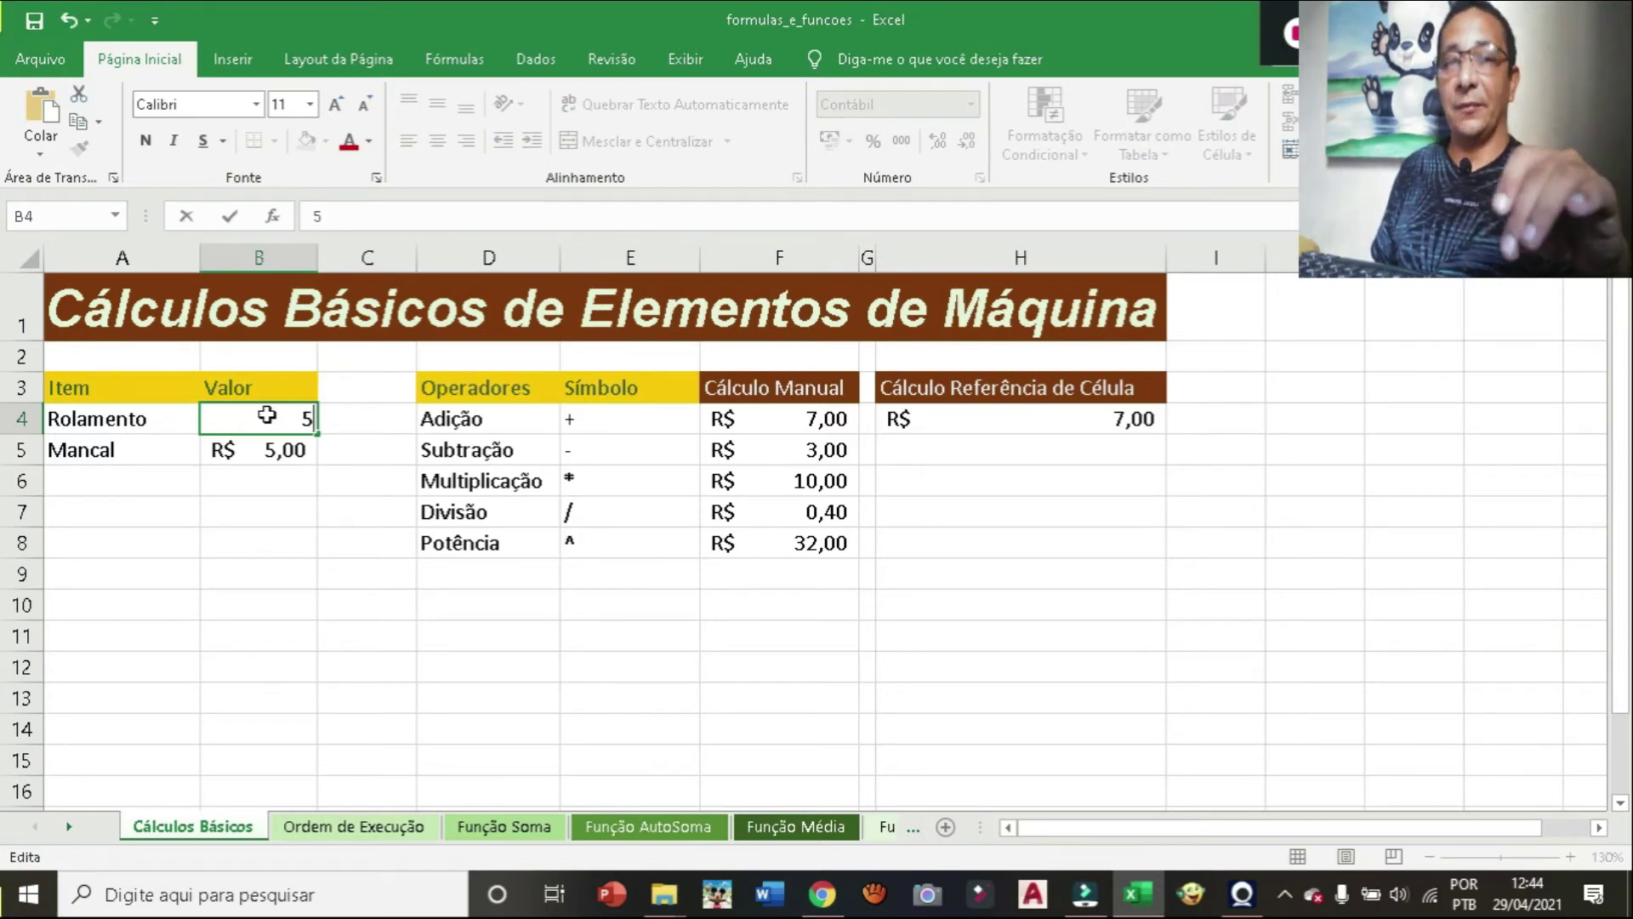
key(Return)
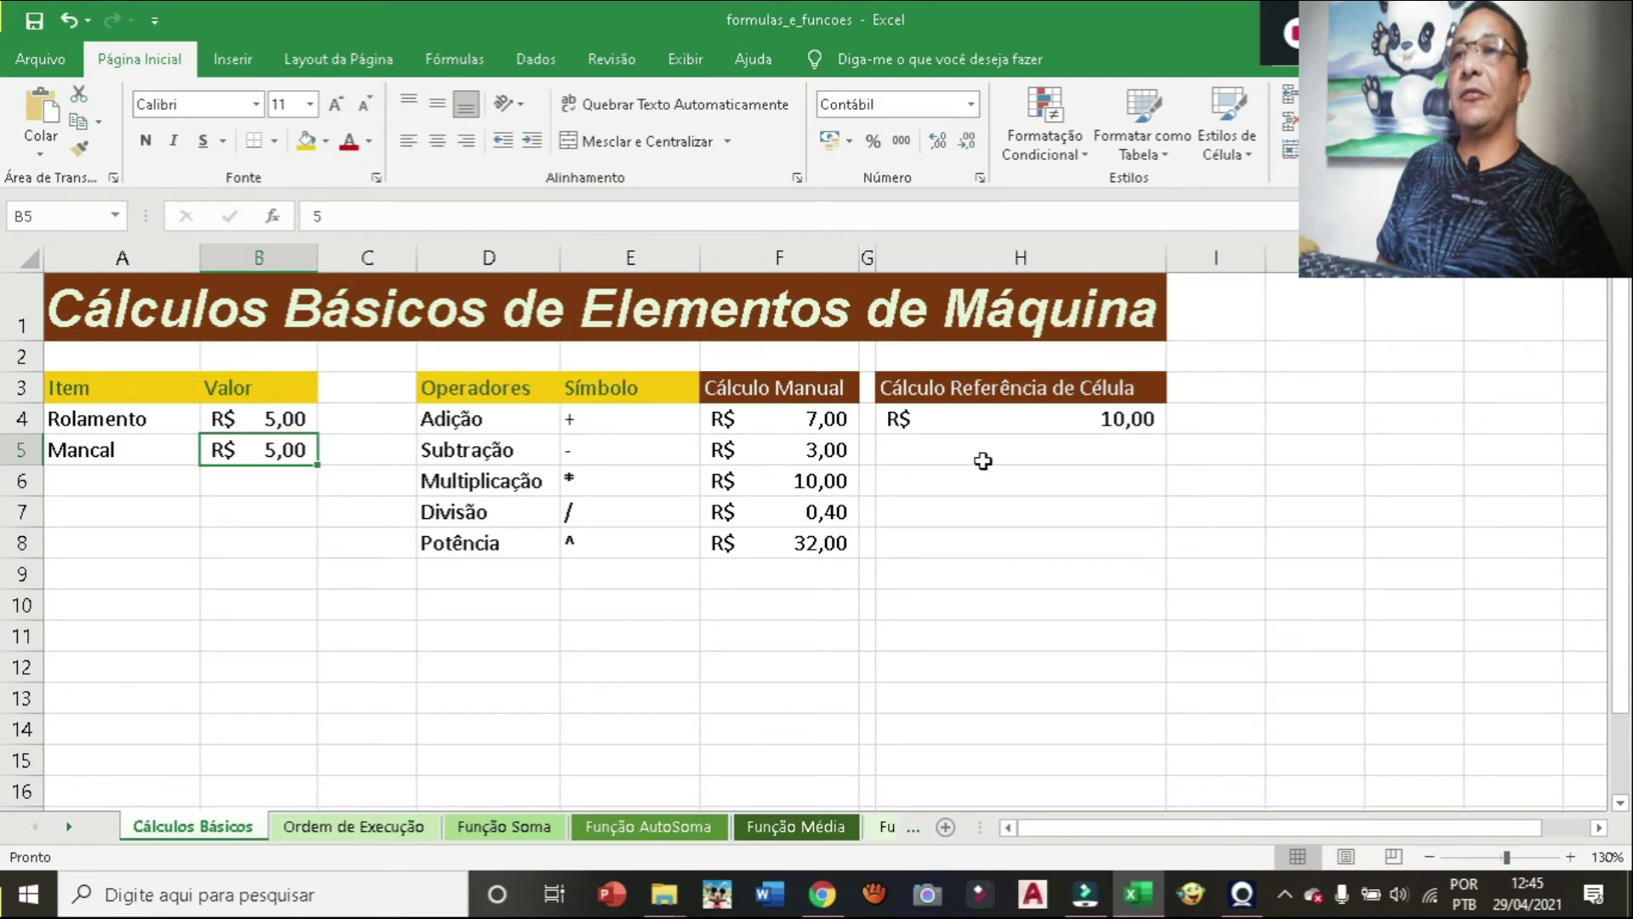
click(908, 447)
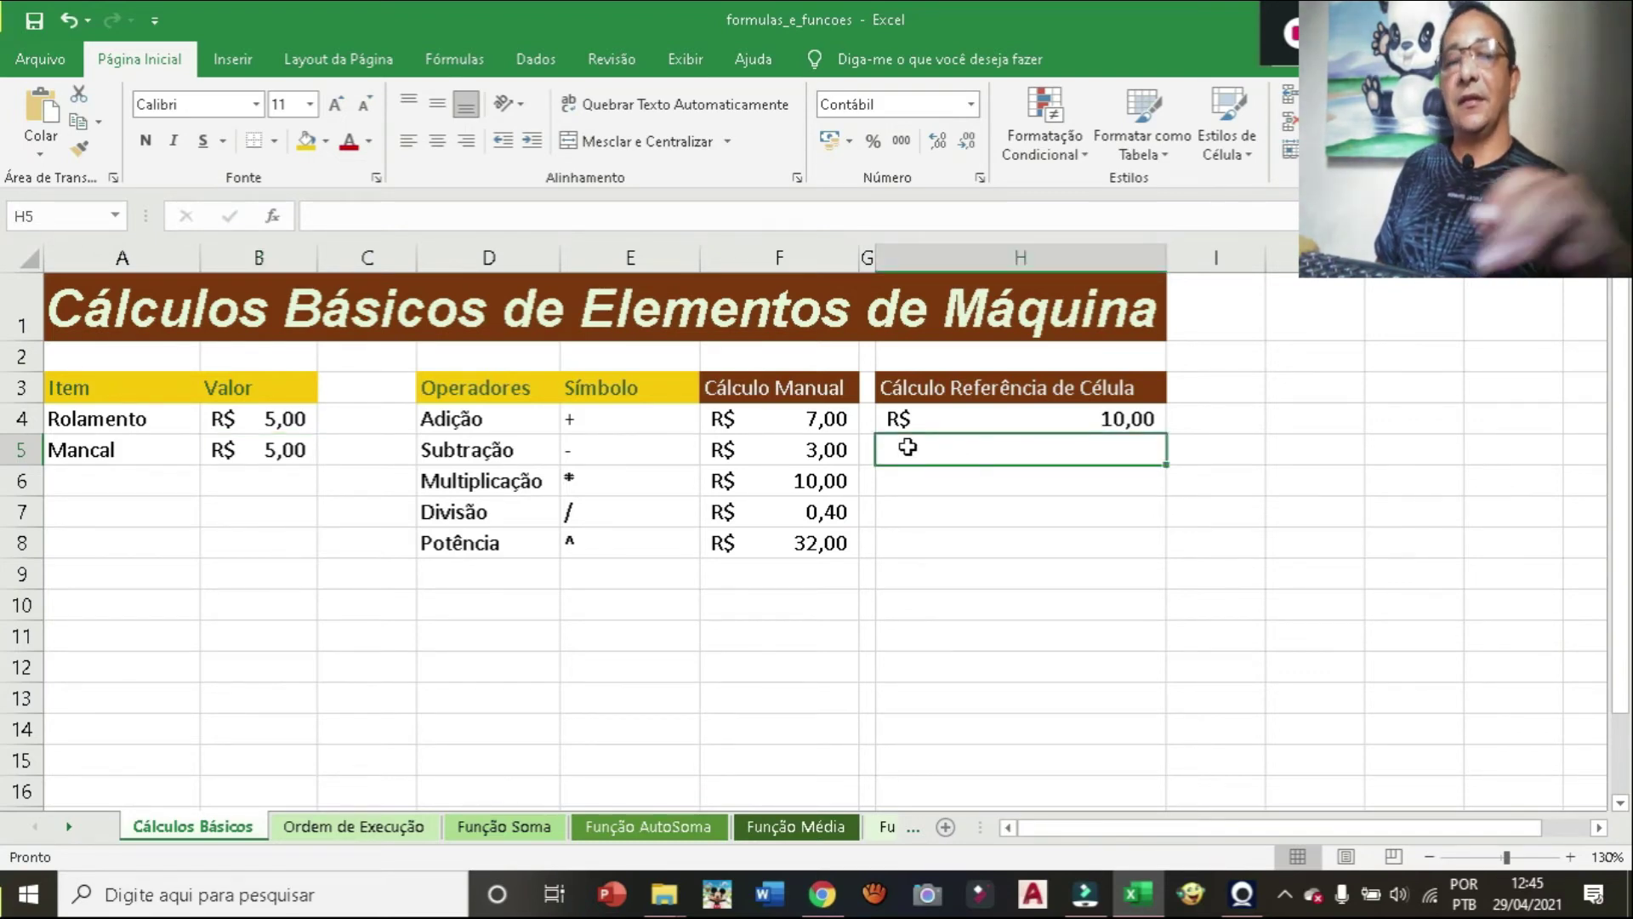
text(=)
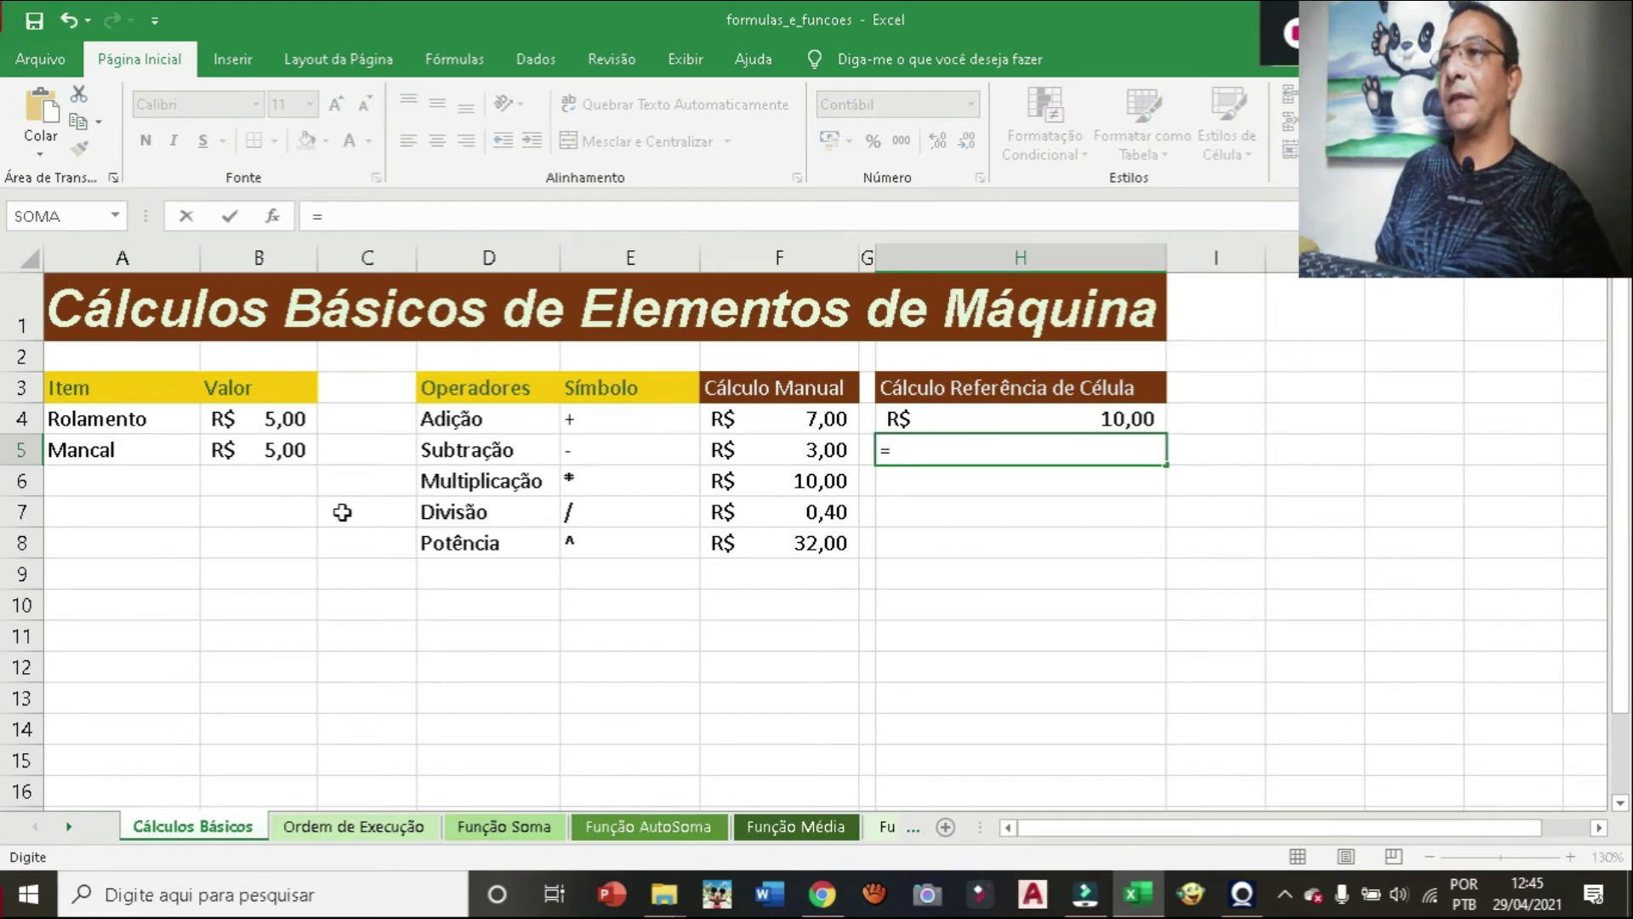
click(280, 418)
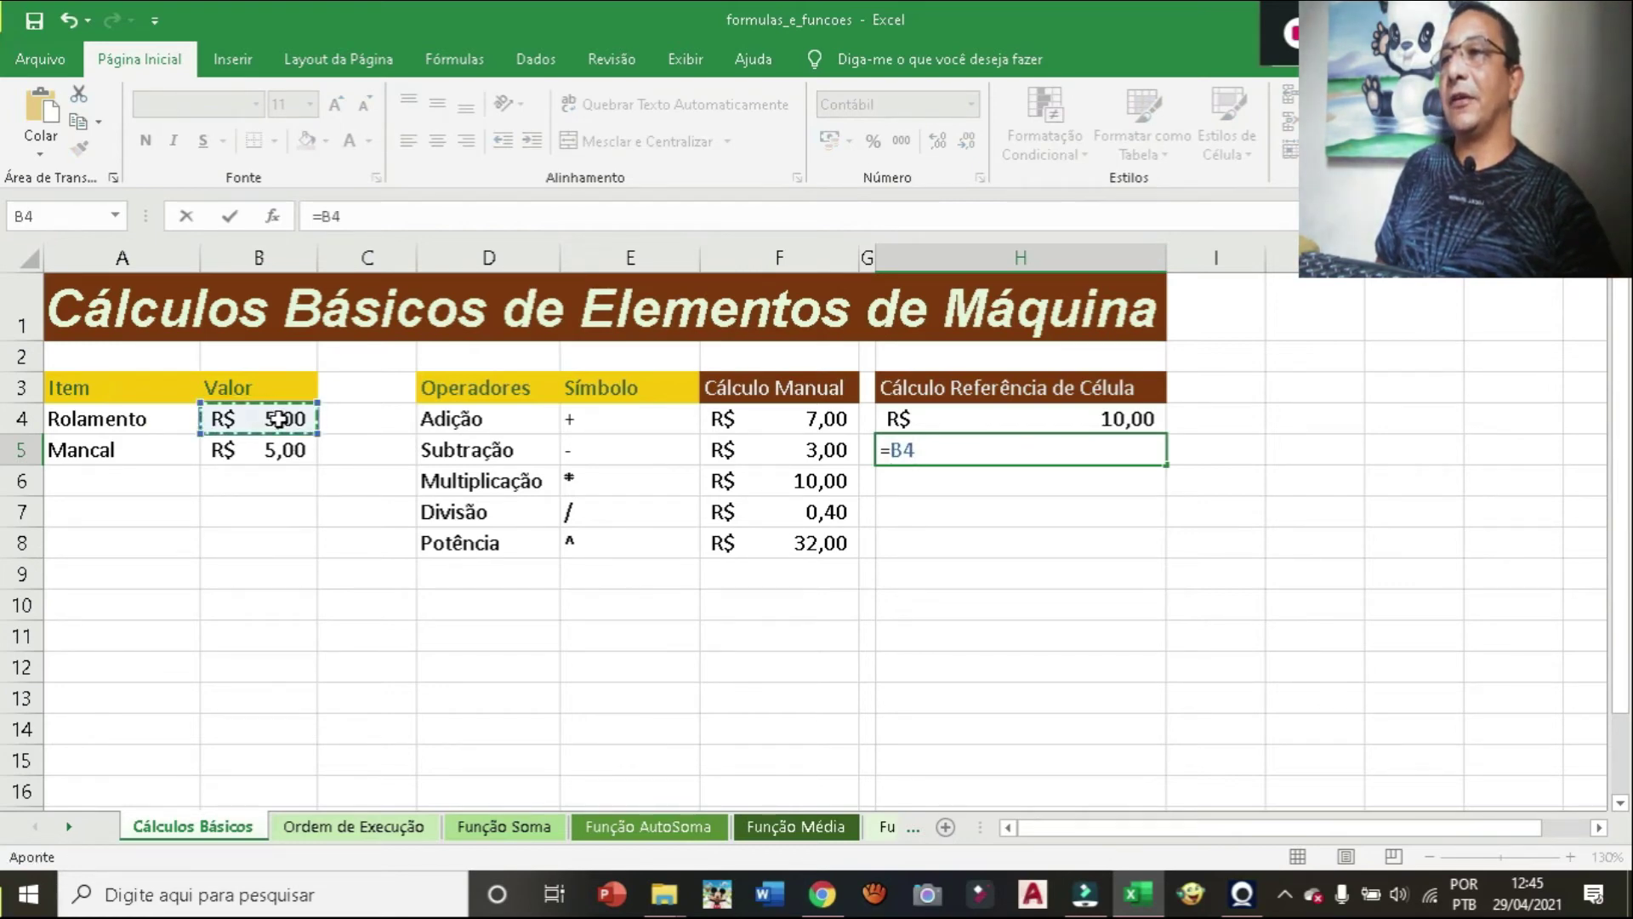
click(924, 560)
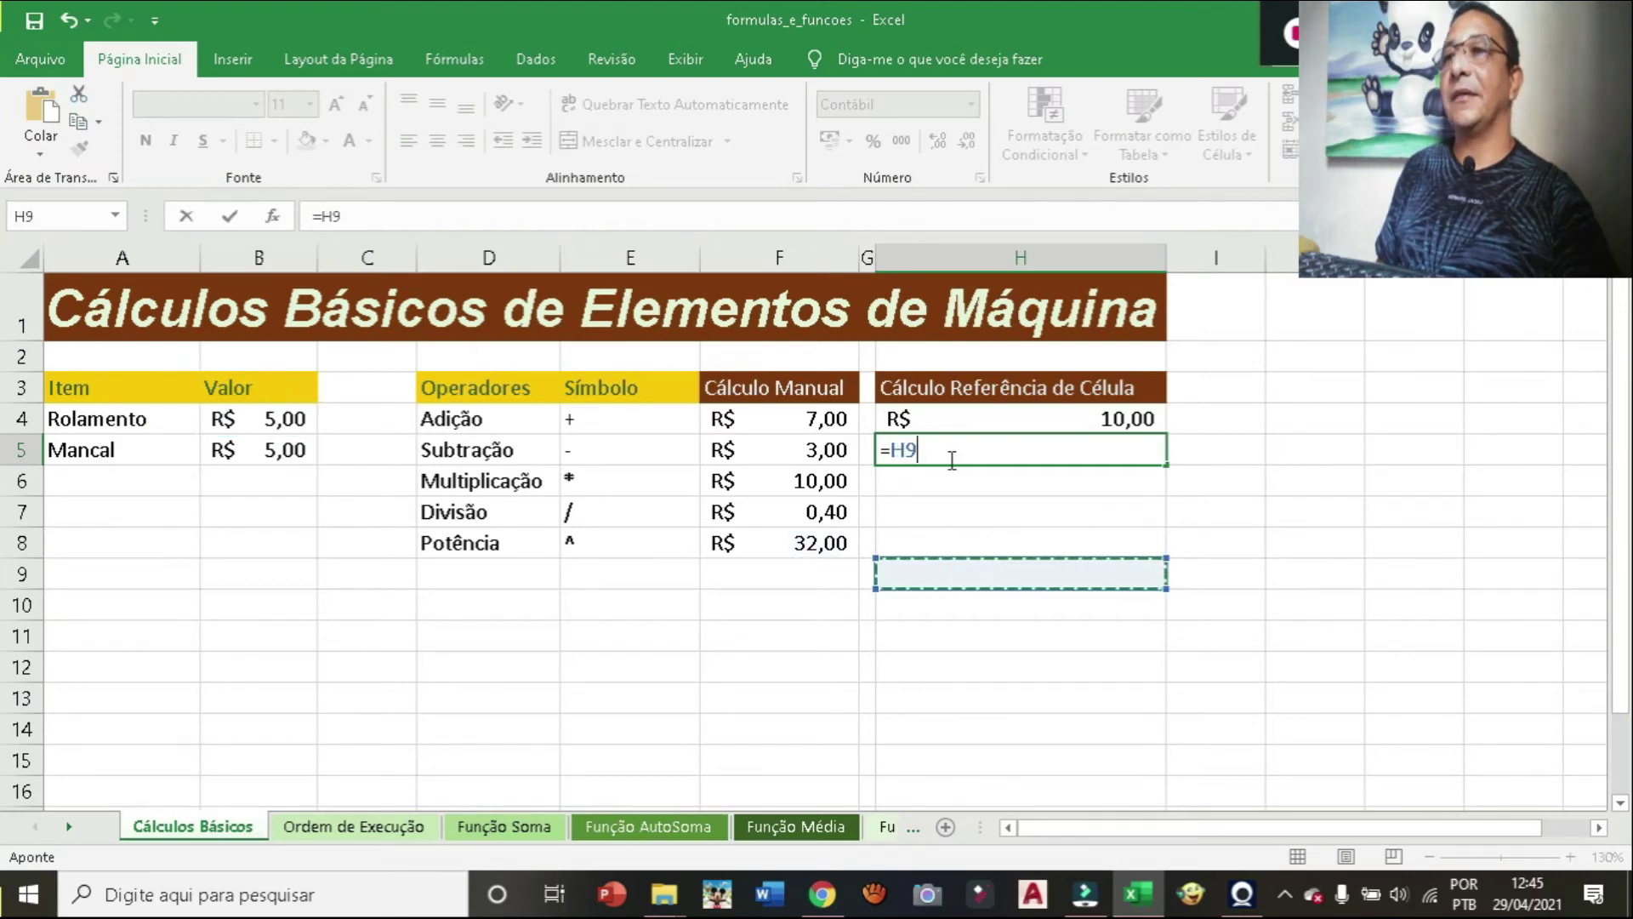
key(BackSpace)
key(BackSpace)
key(BackSpace)
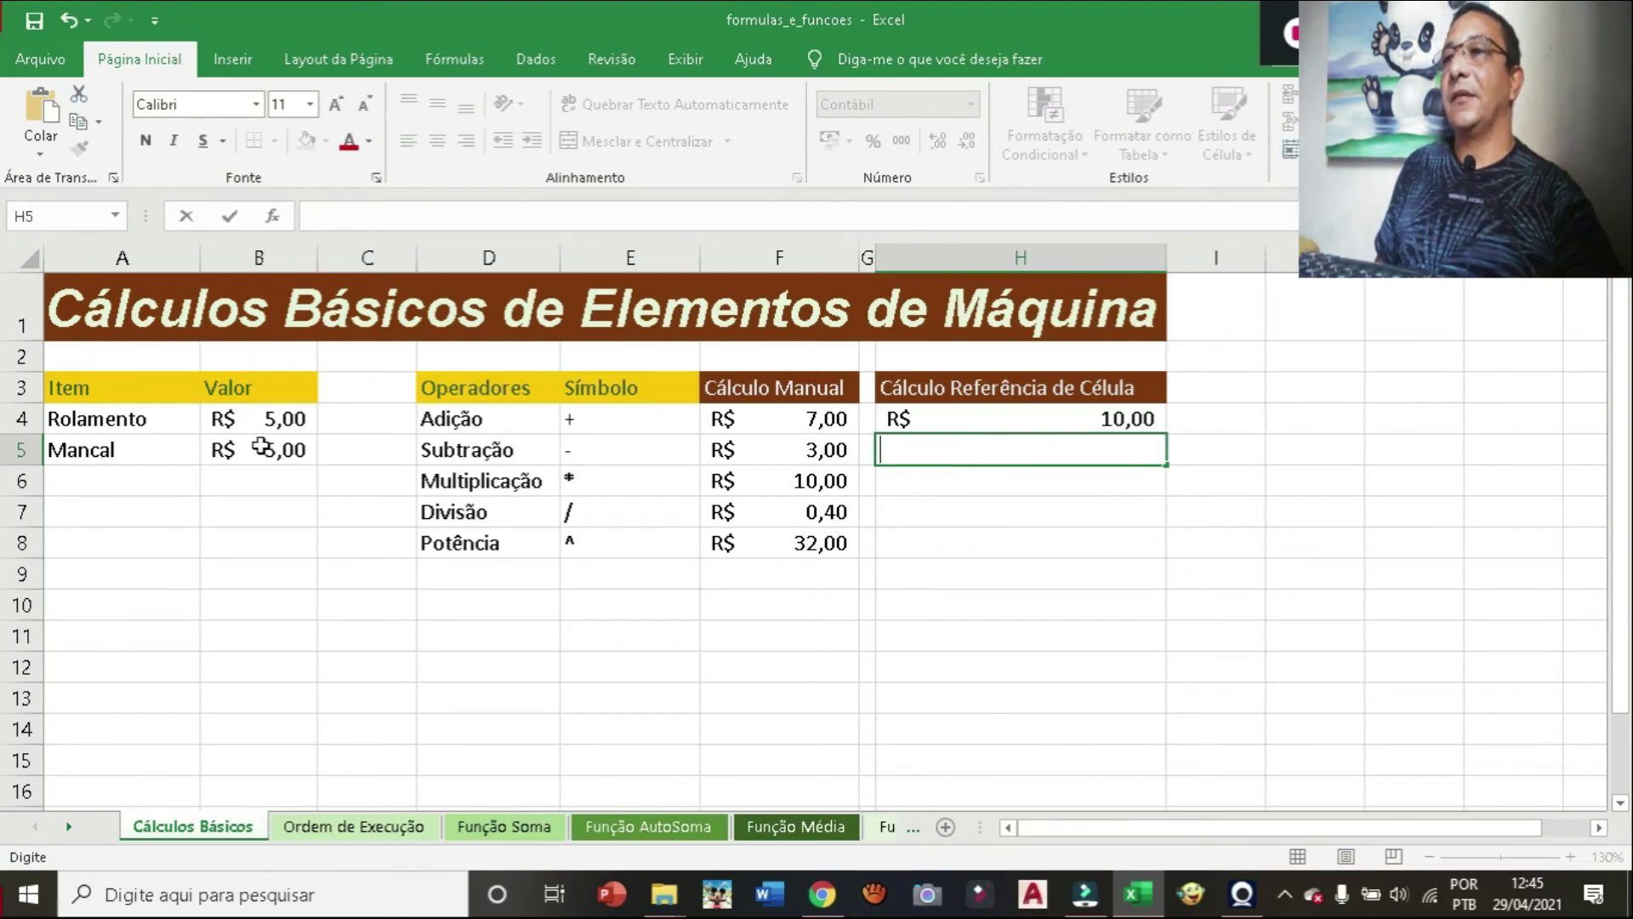
Set the Rolamento value in cell B4 back to 2.
click(261, 418)
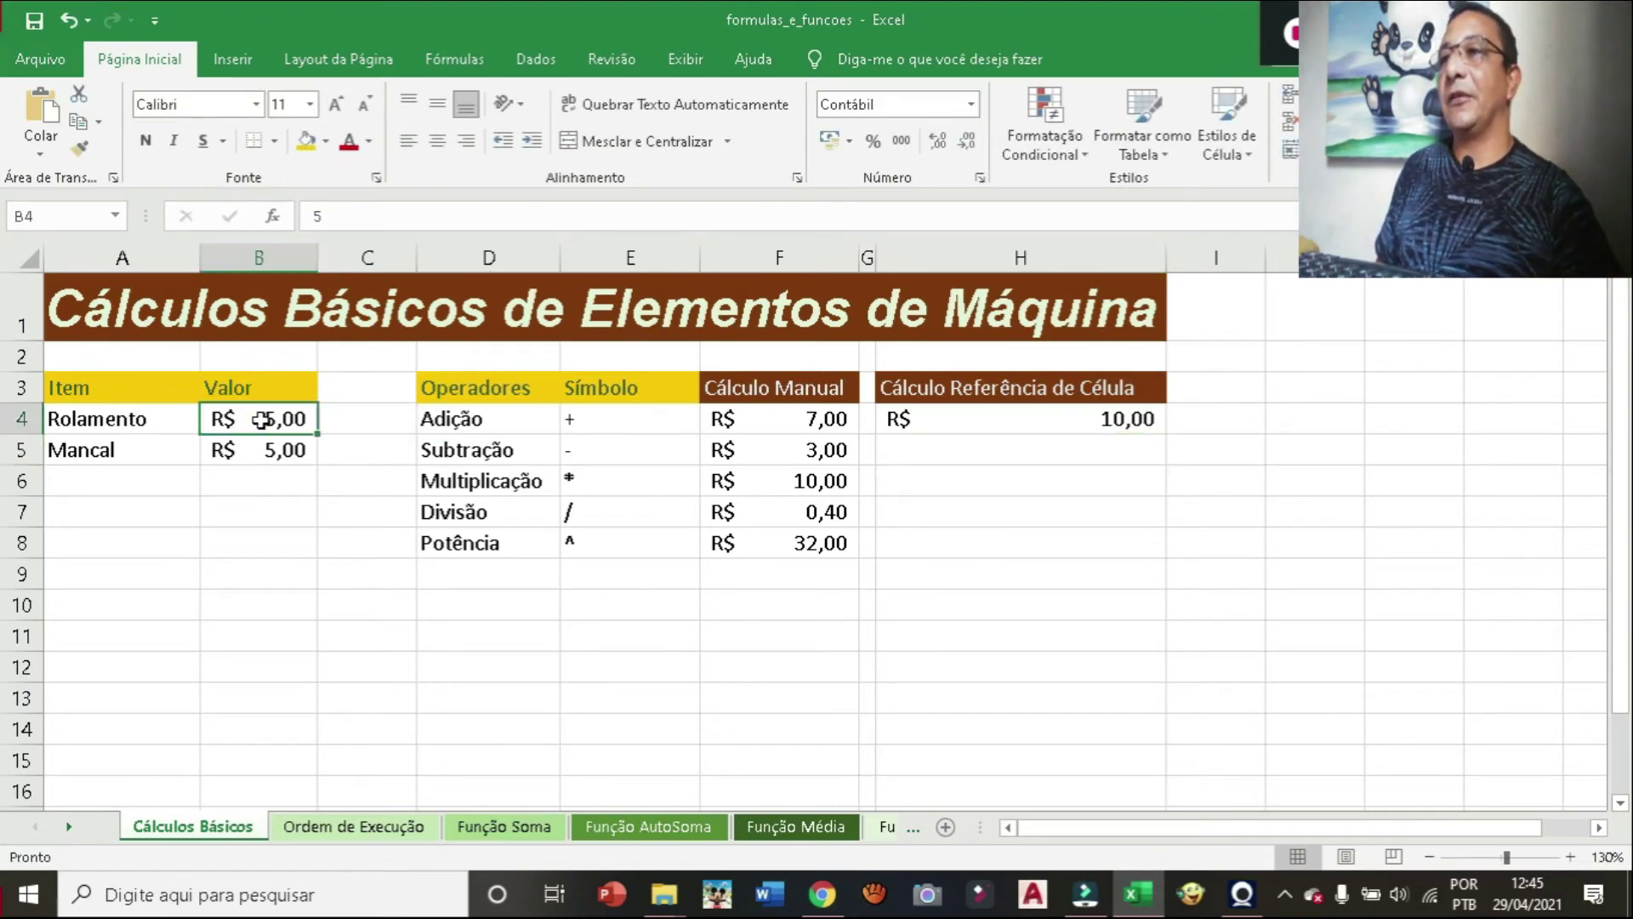
double_click(262, 419)
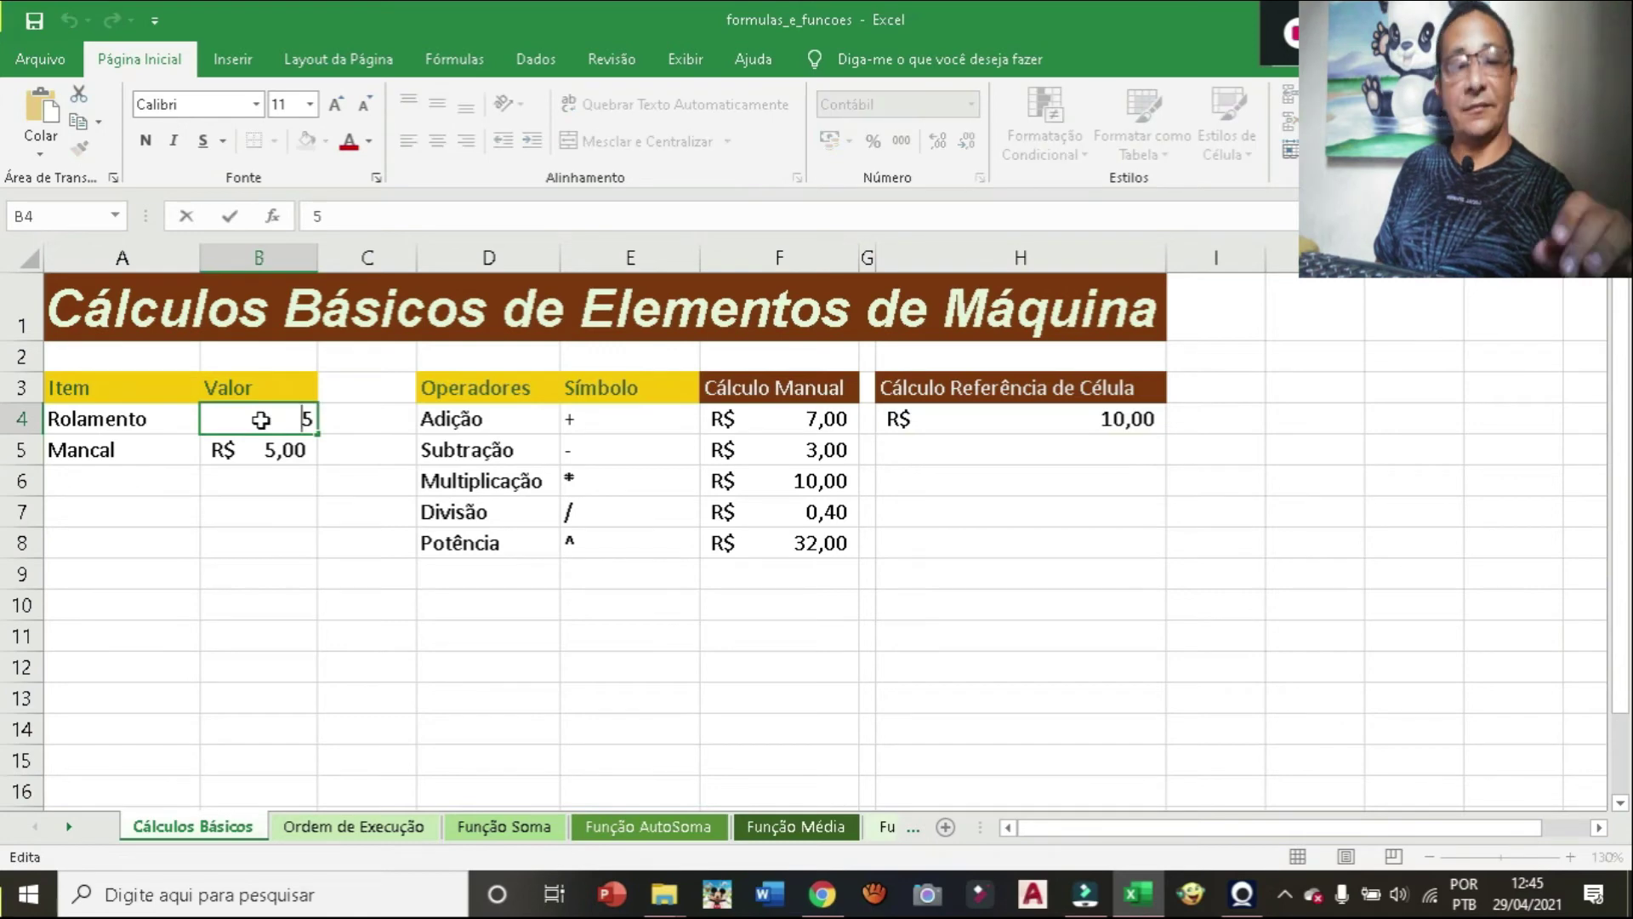
key(BackSpace)
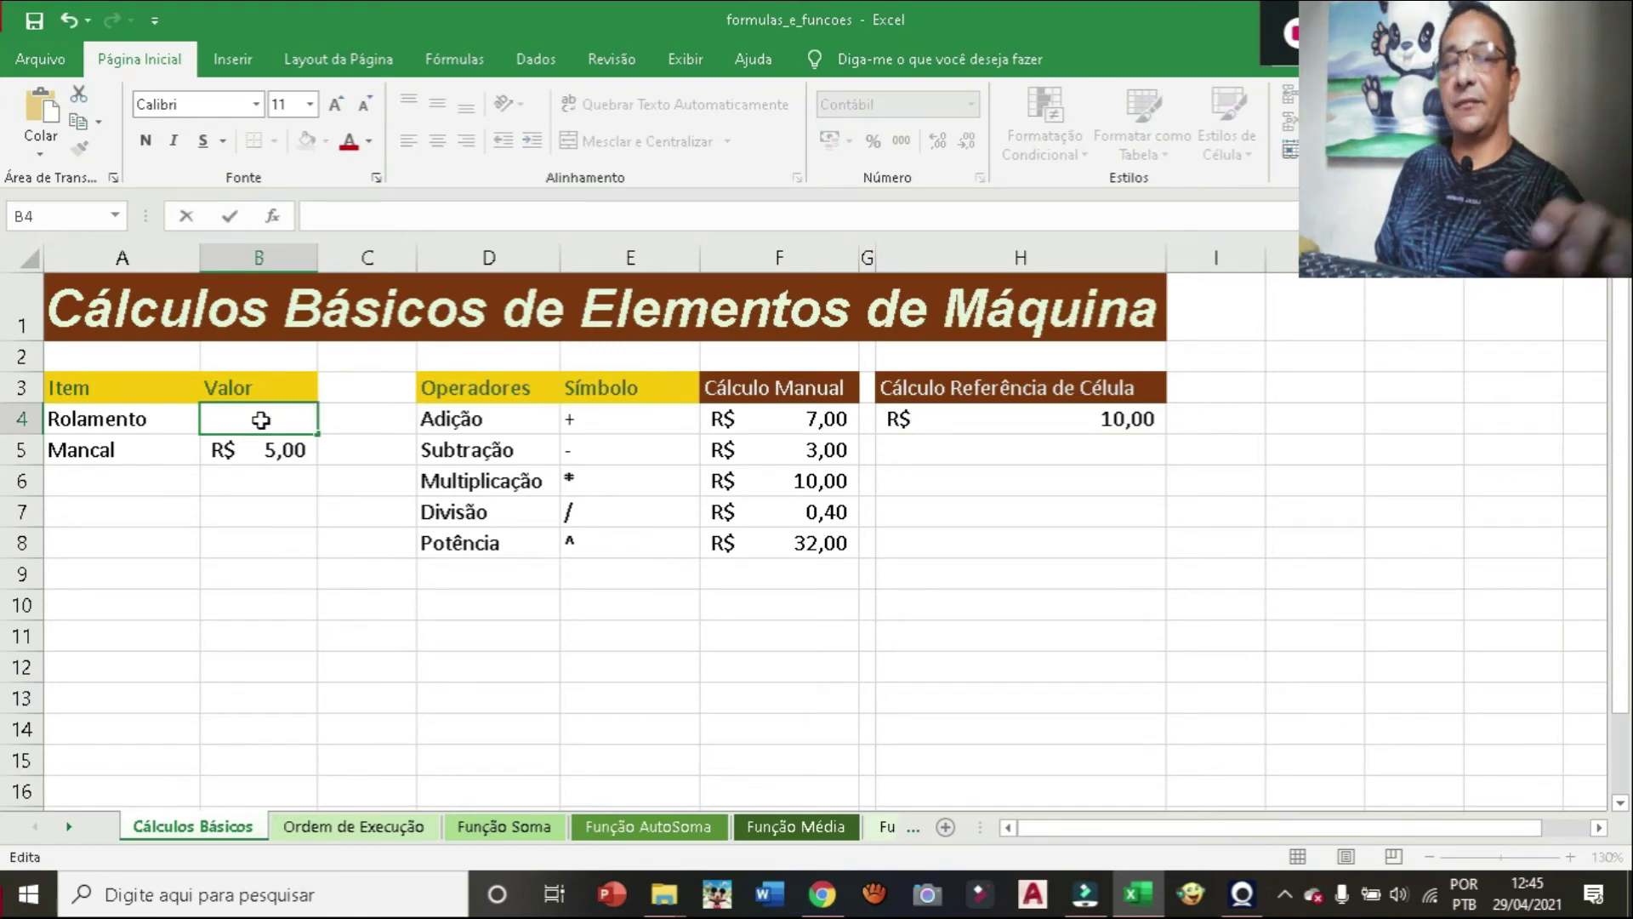
text(2)
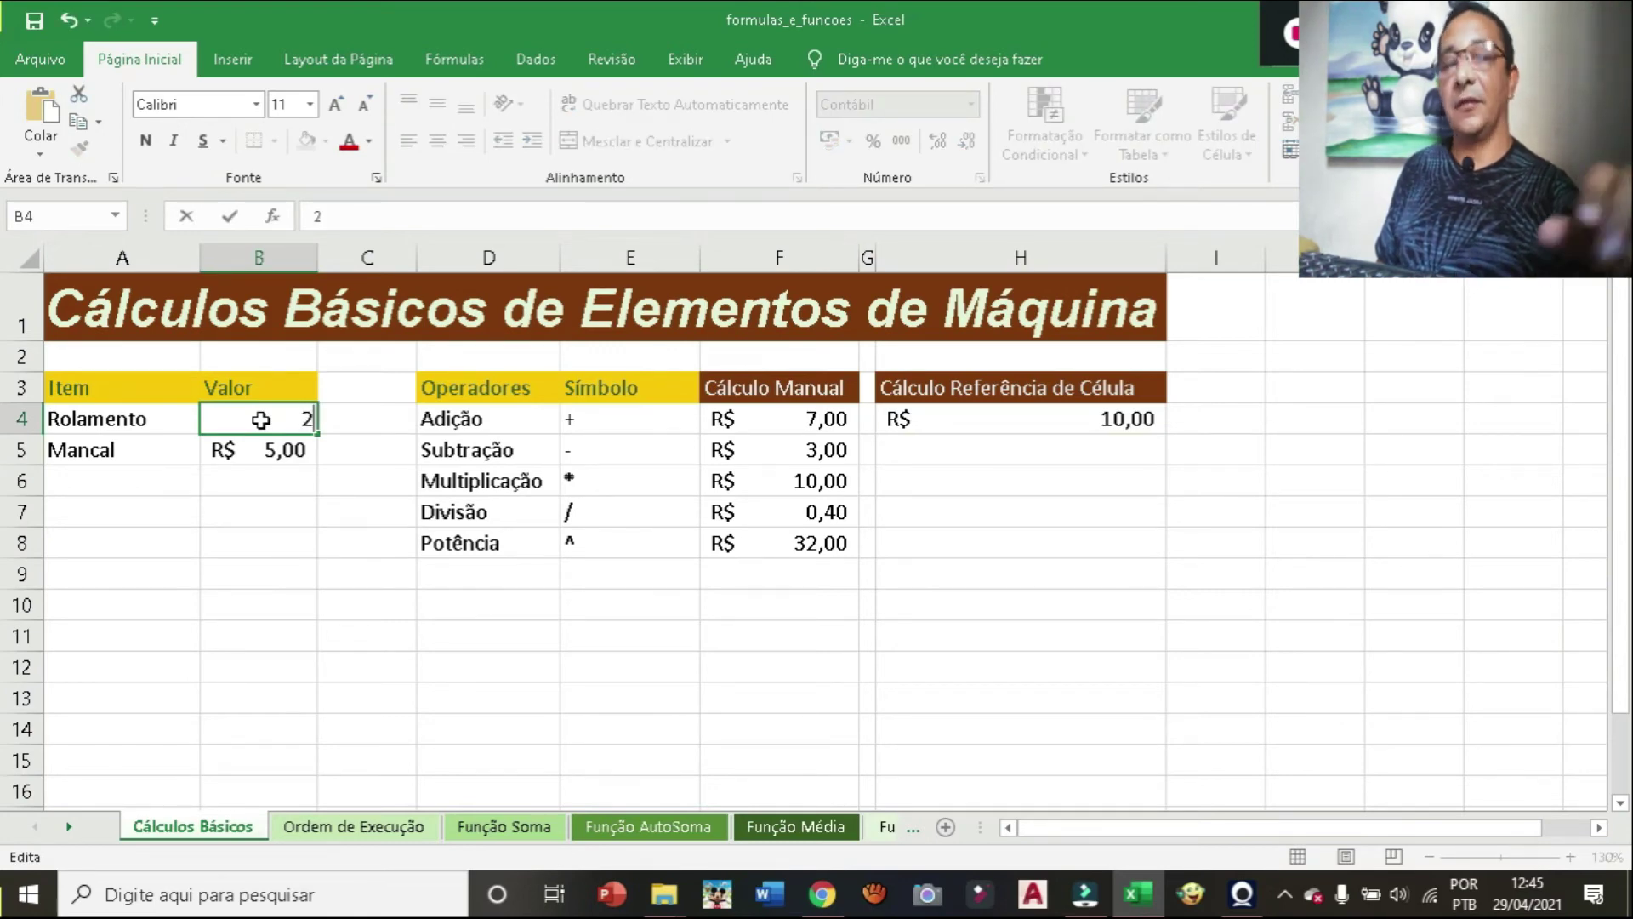
key(Return)
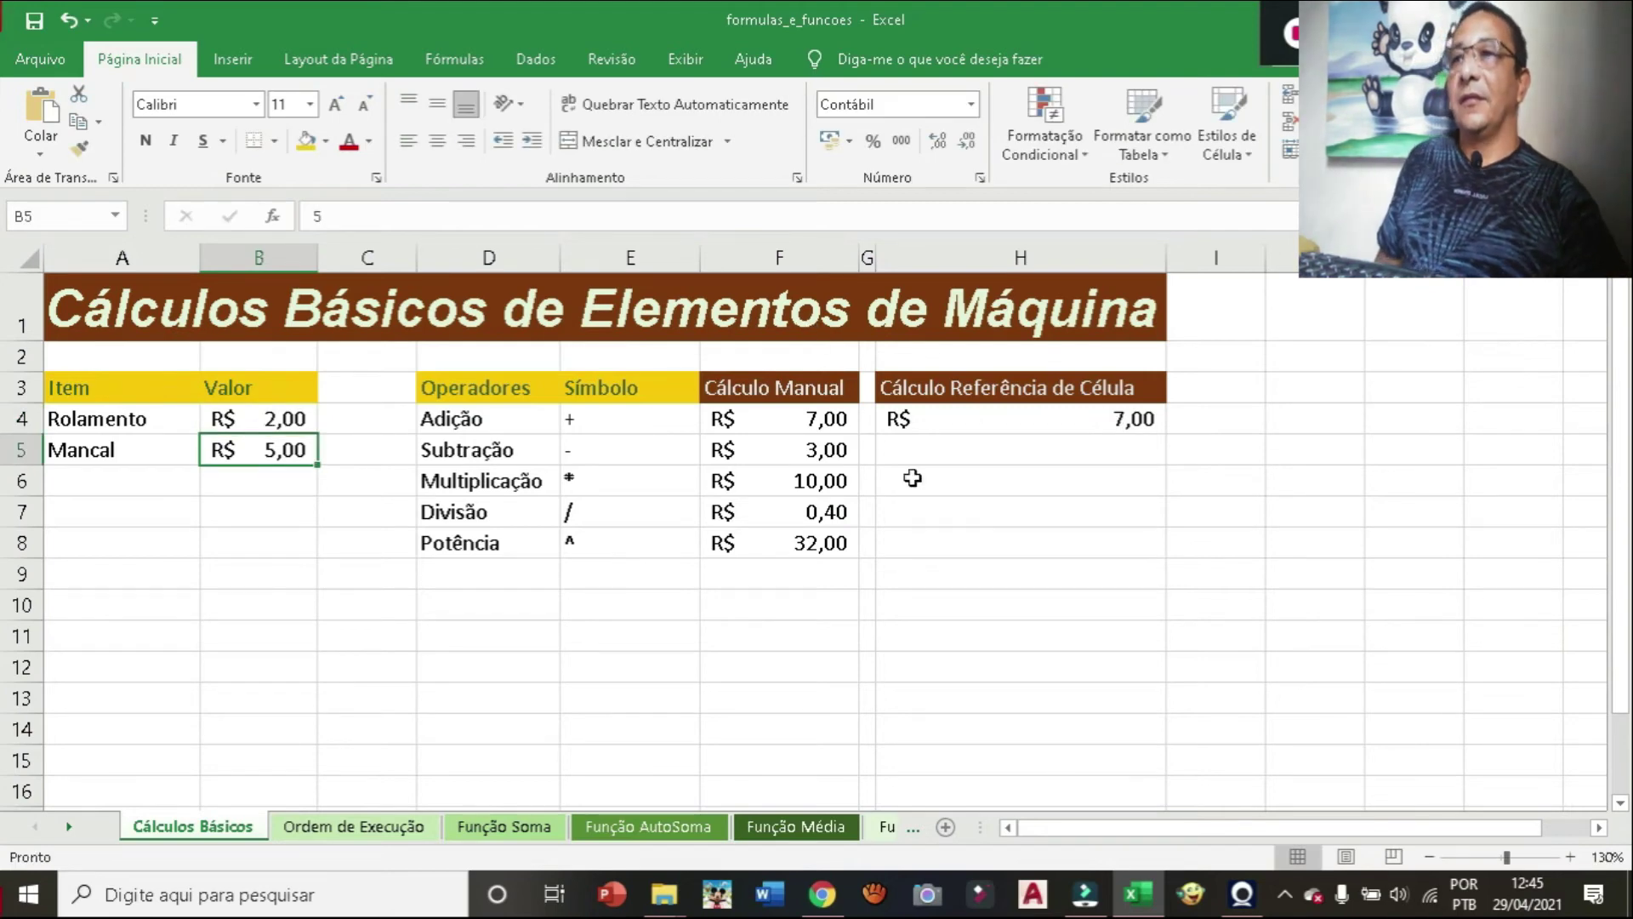
Enter the cell-reference subtraction formula =B5-B4 in cell H5, the Subtração row under Cálculo Referência de Célula.
click(922, 454)
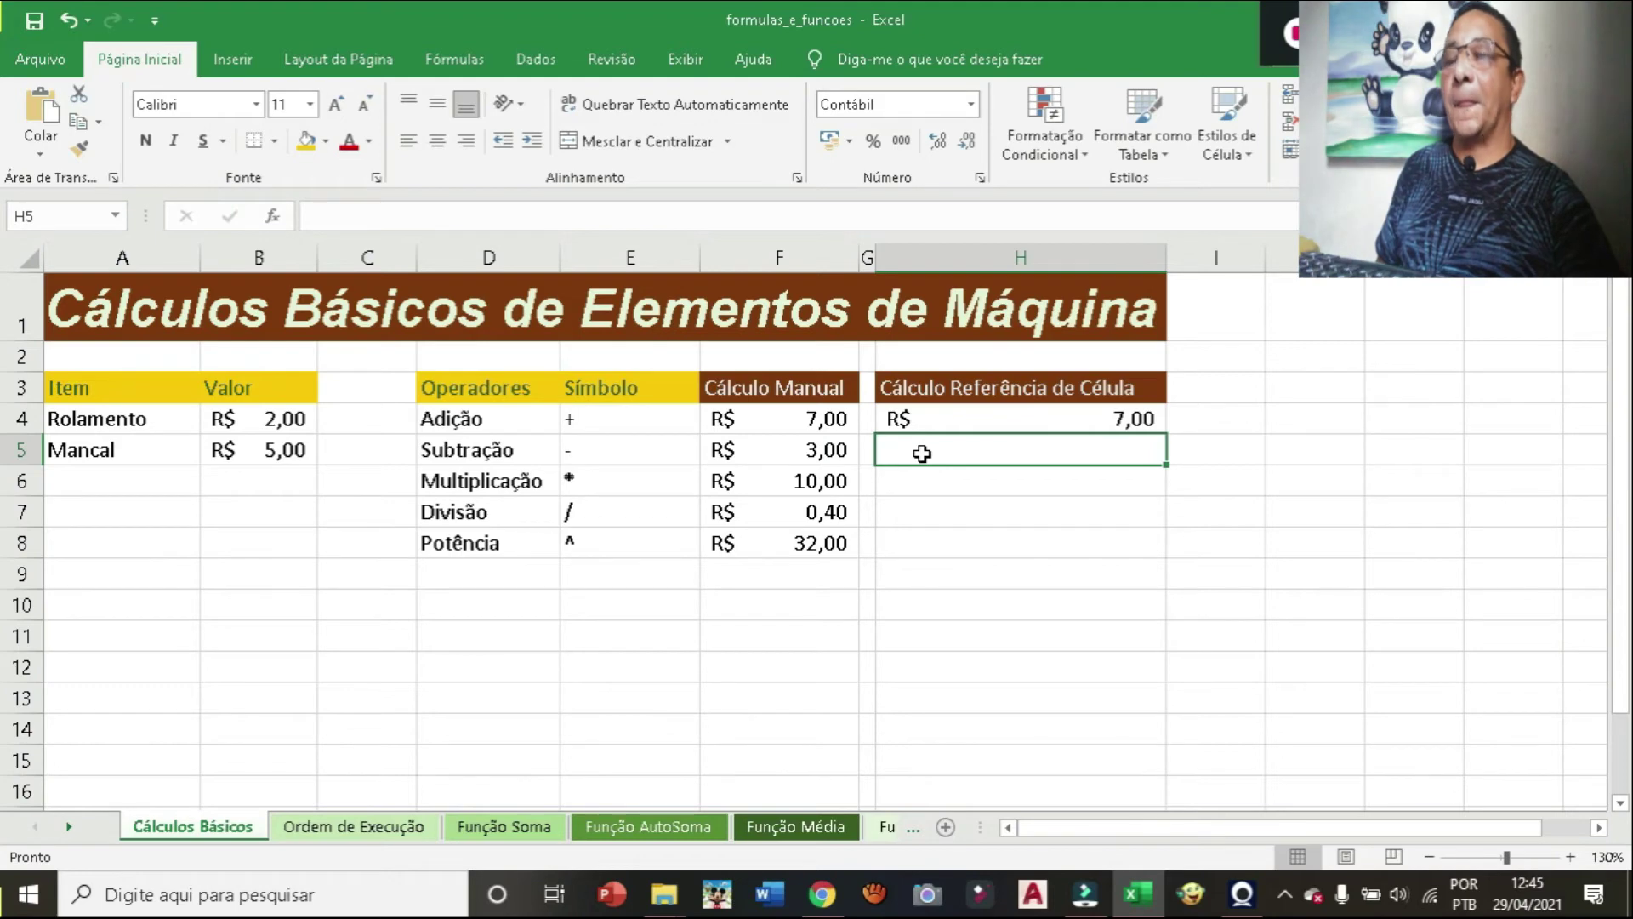
text(=)
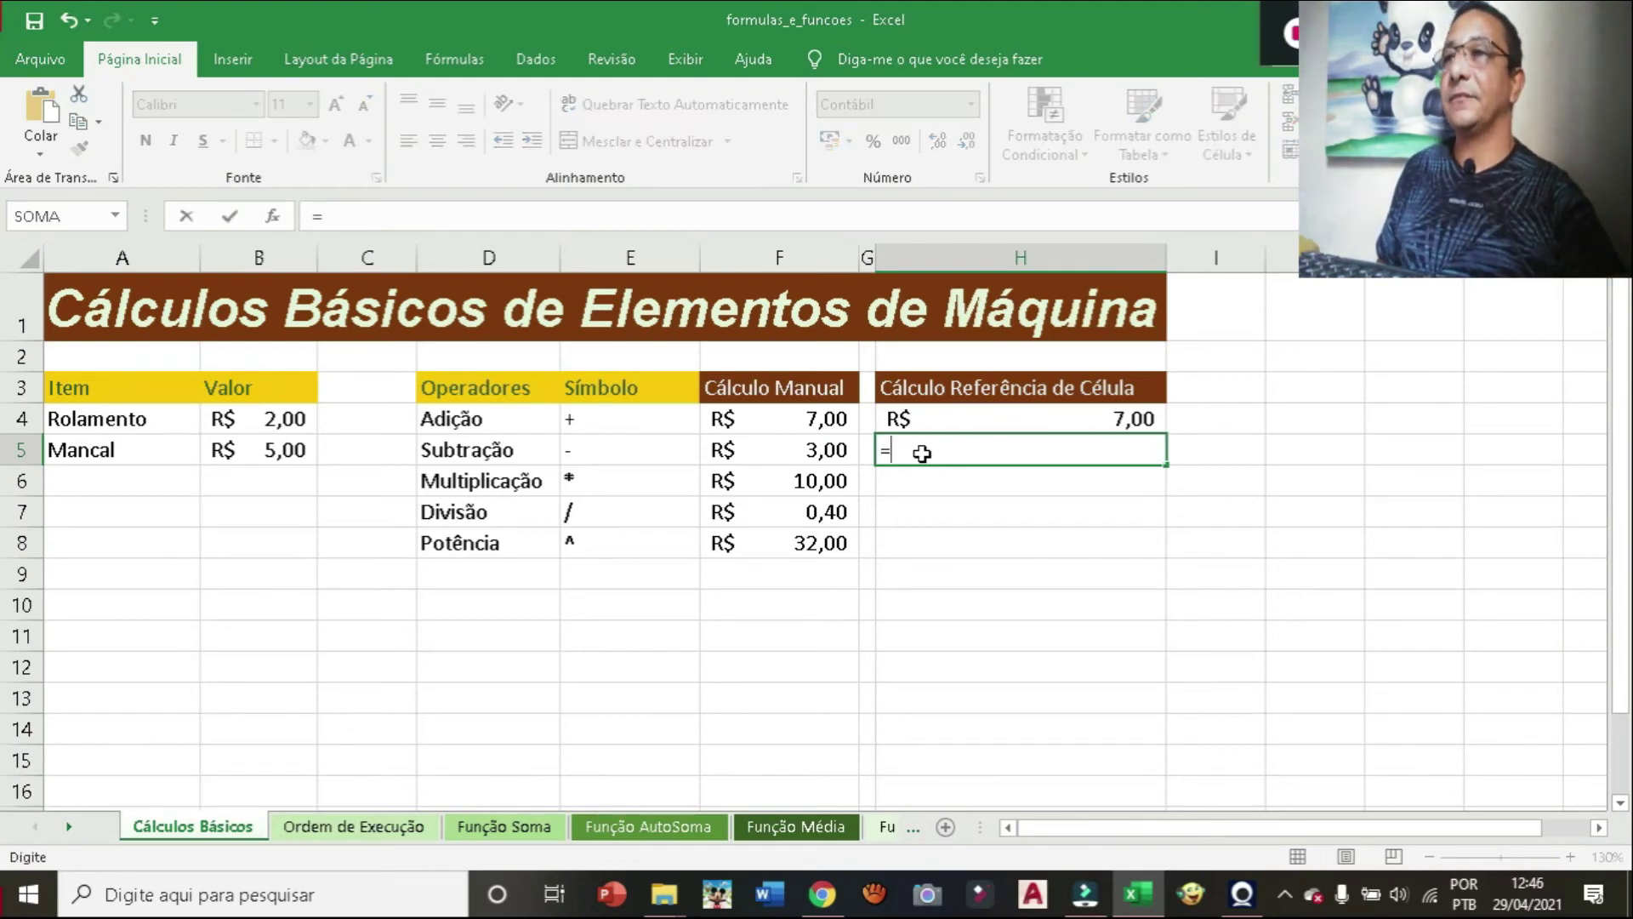
click(269, 452)
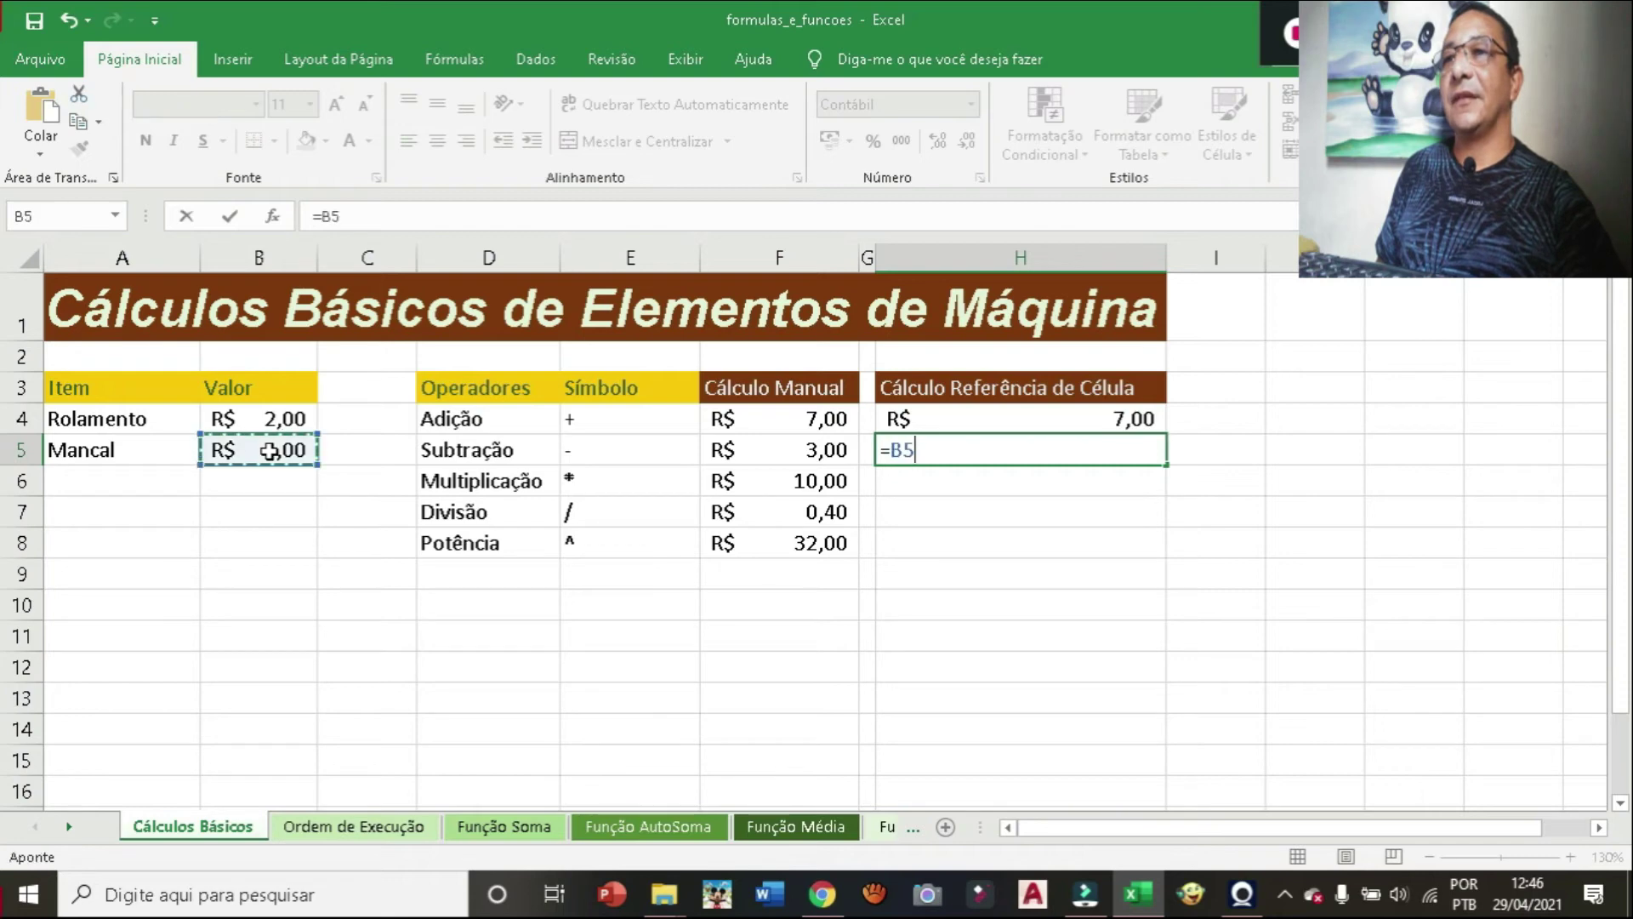
text(-)
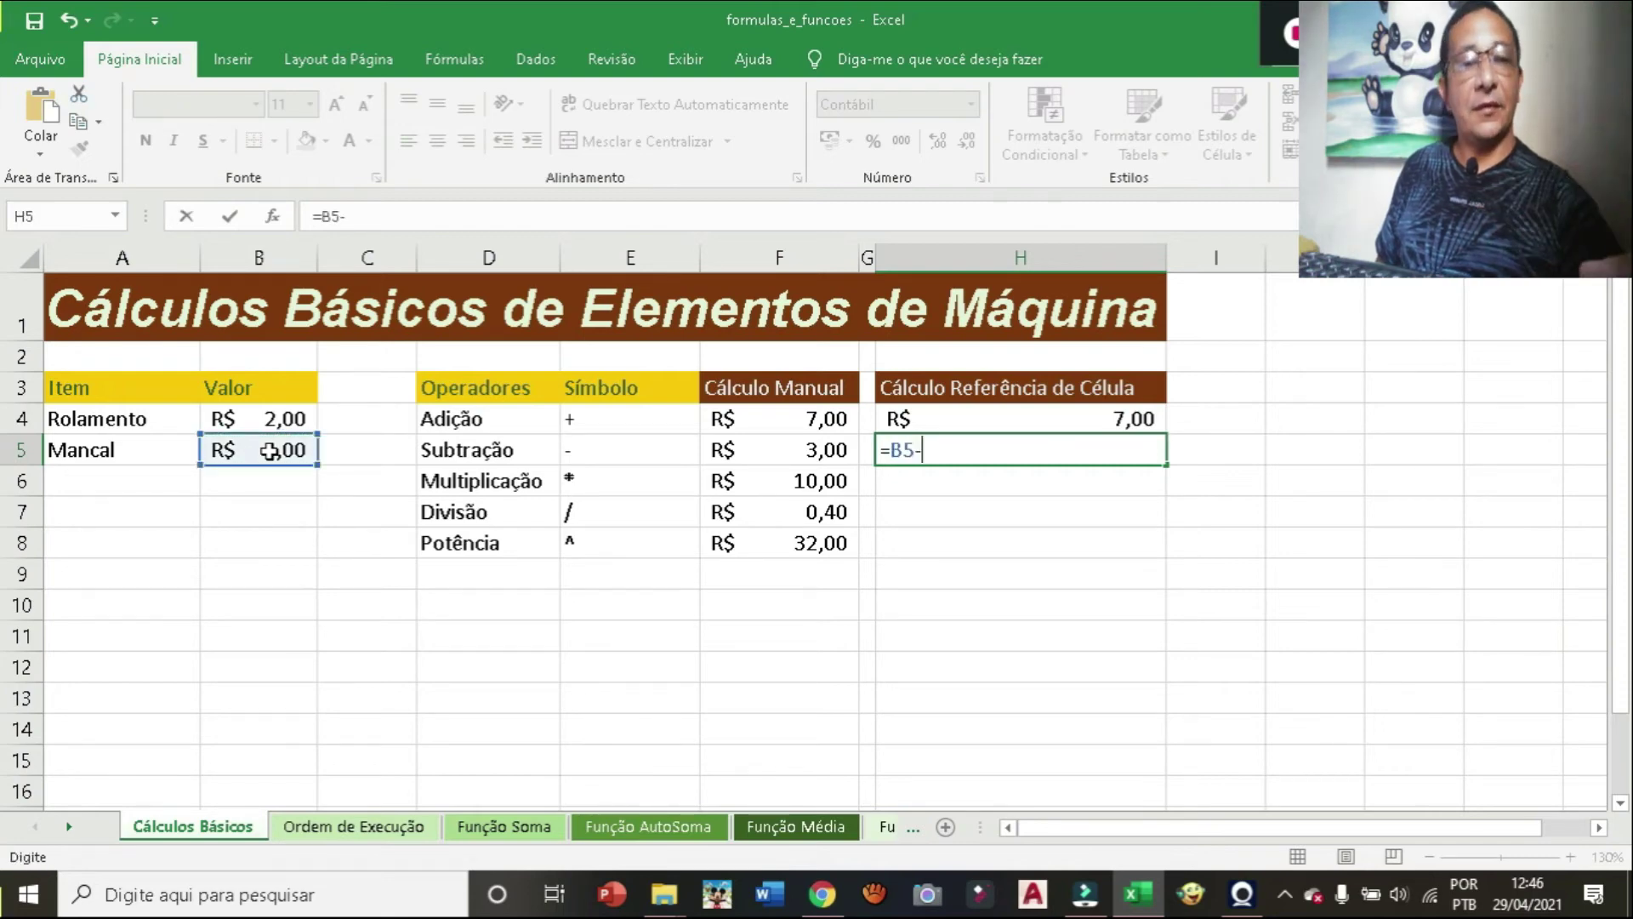
click(270, 421)
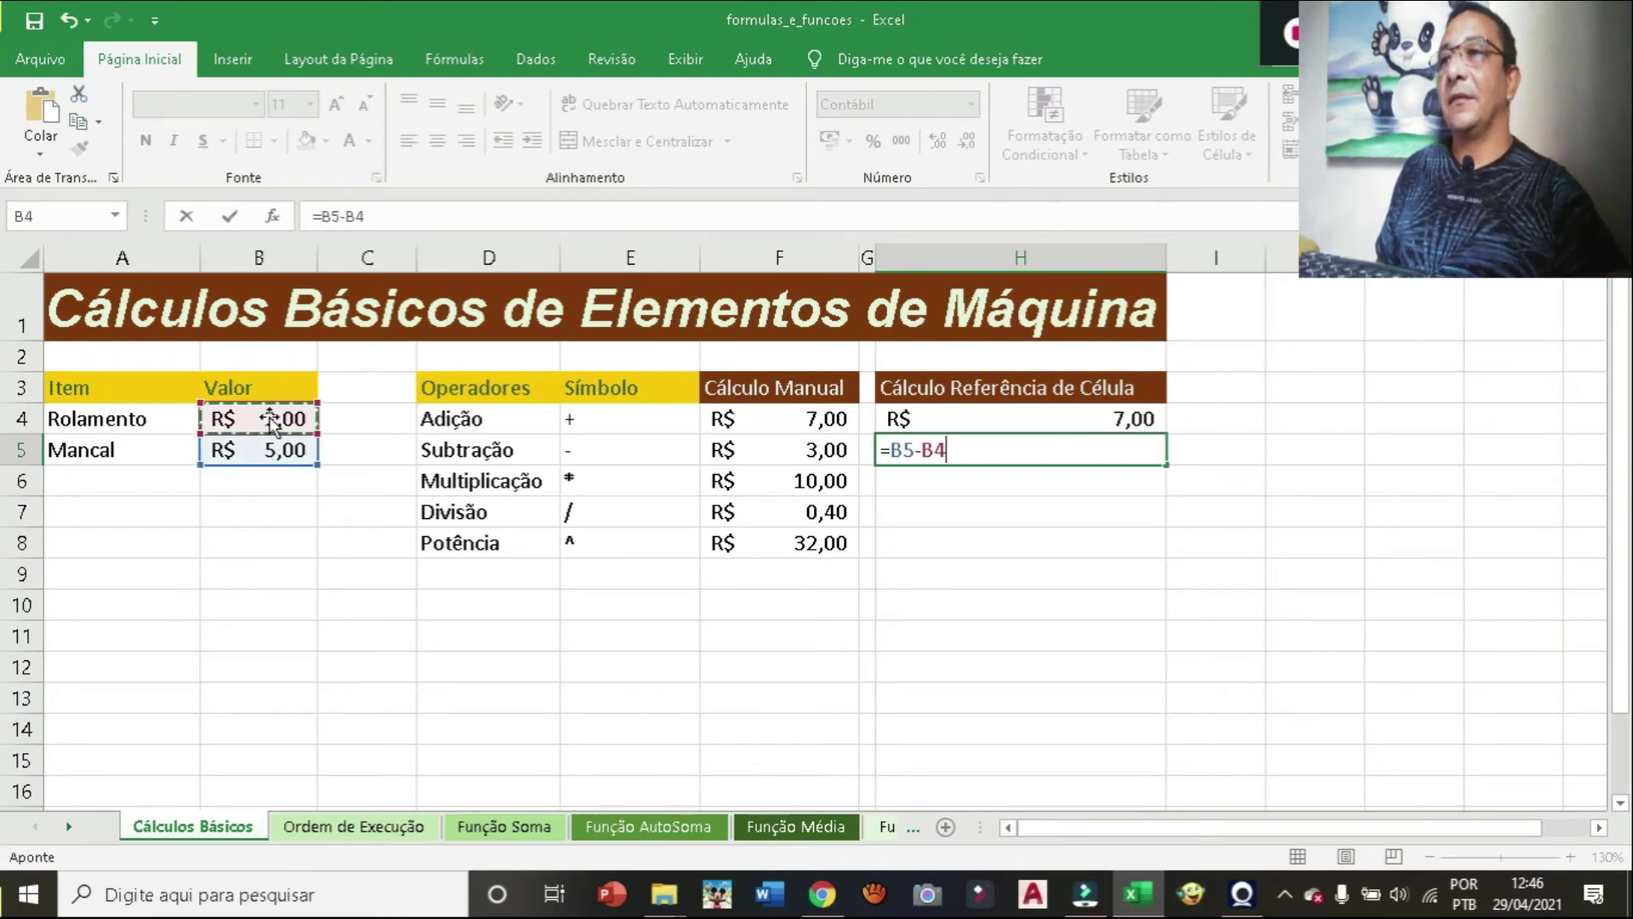
key(Return)
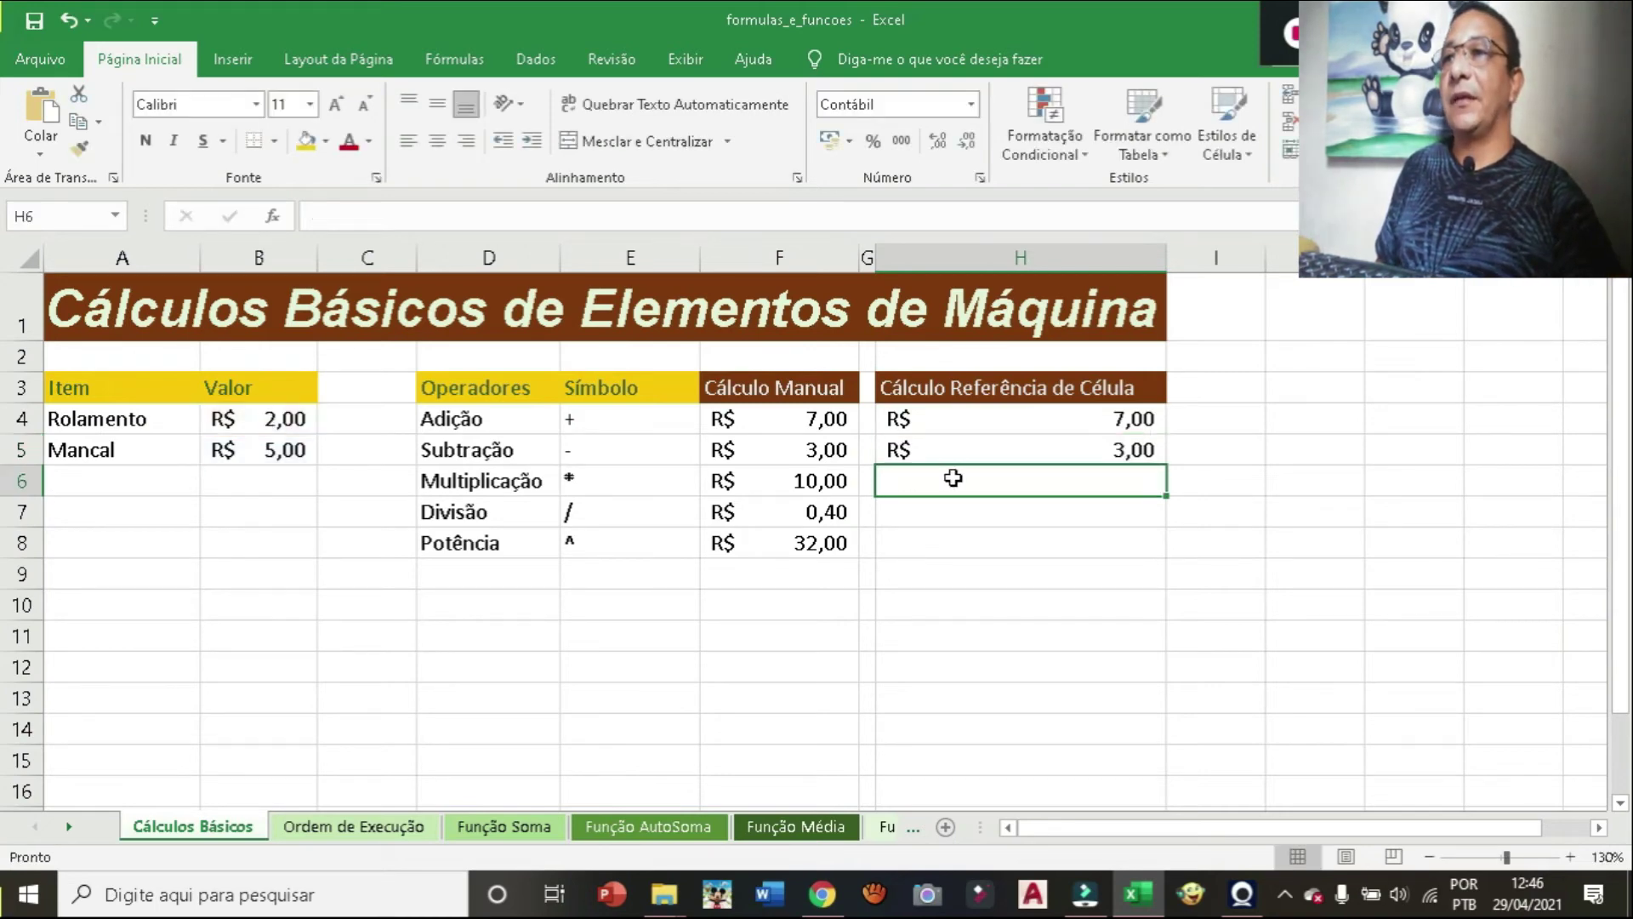
Enter the cell-reference multiplication formula =B4*B5 in cell H6, the Multiplicação row under Cálculo Referência de Célula.
text(=)
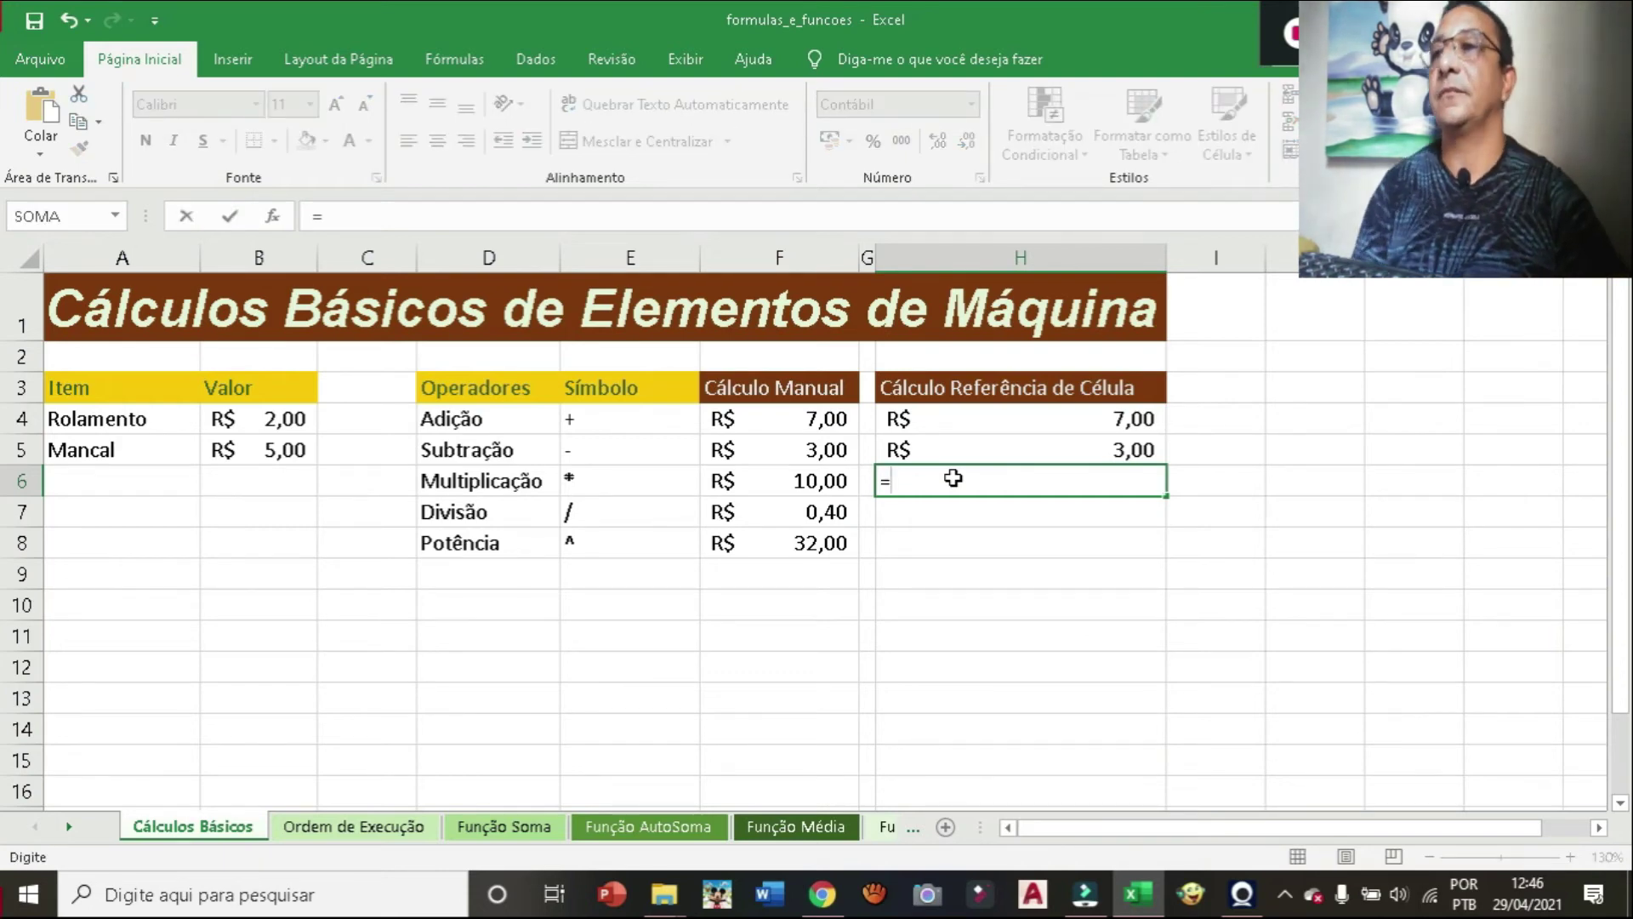
click(260, 422)
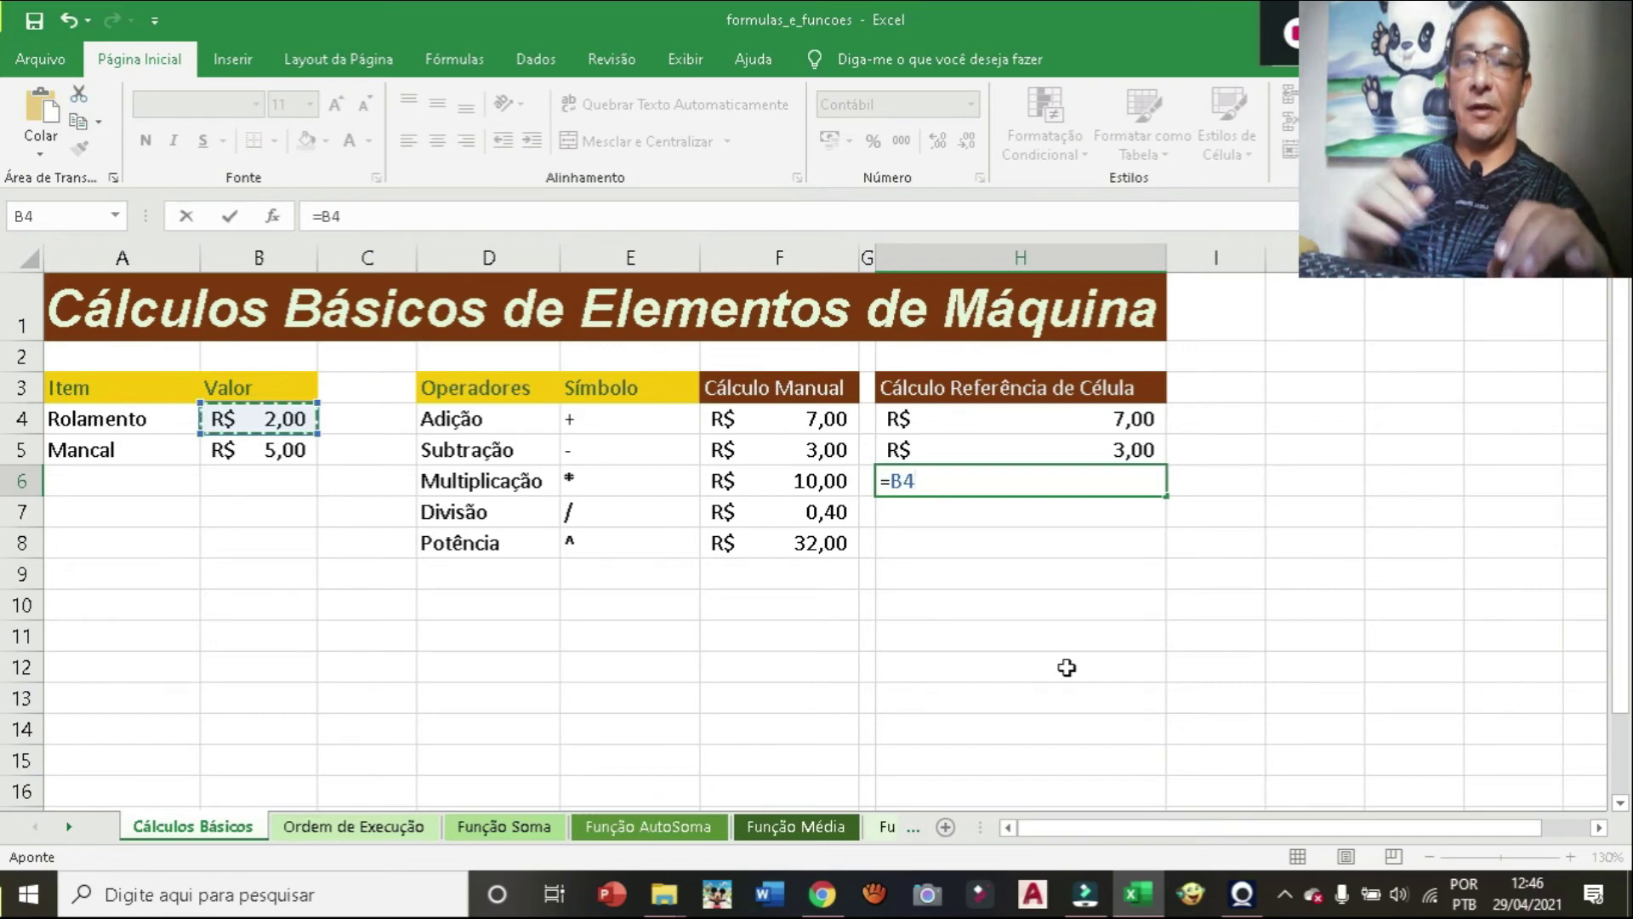
text(*)
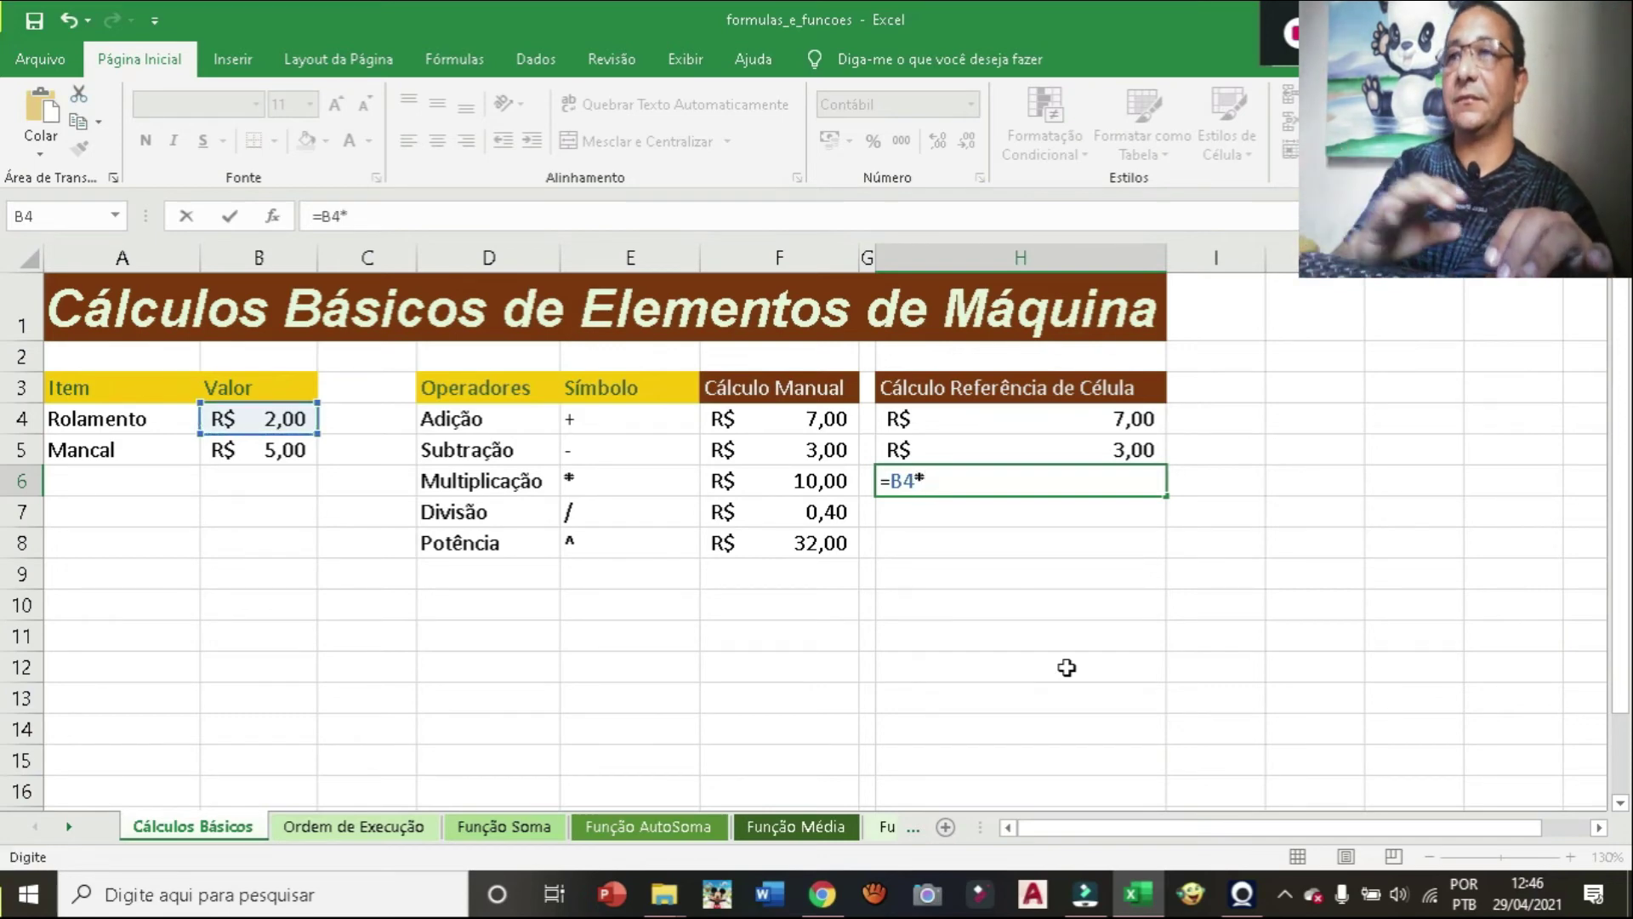
click(251, 451)
key(Return)
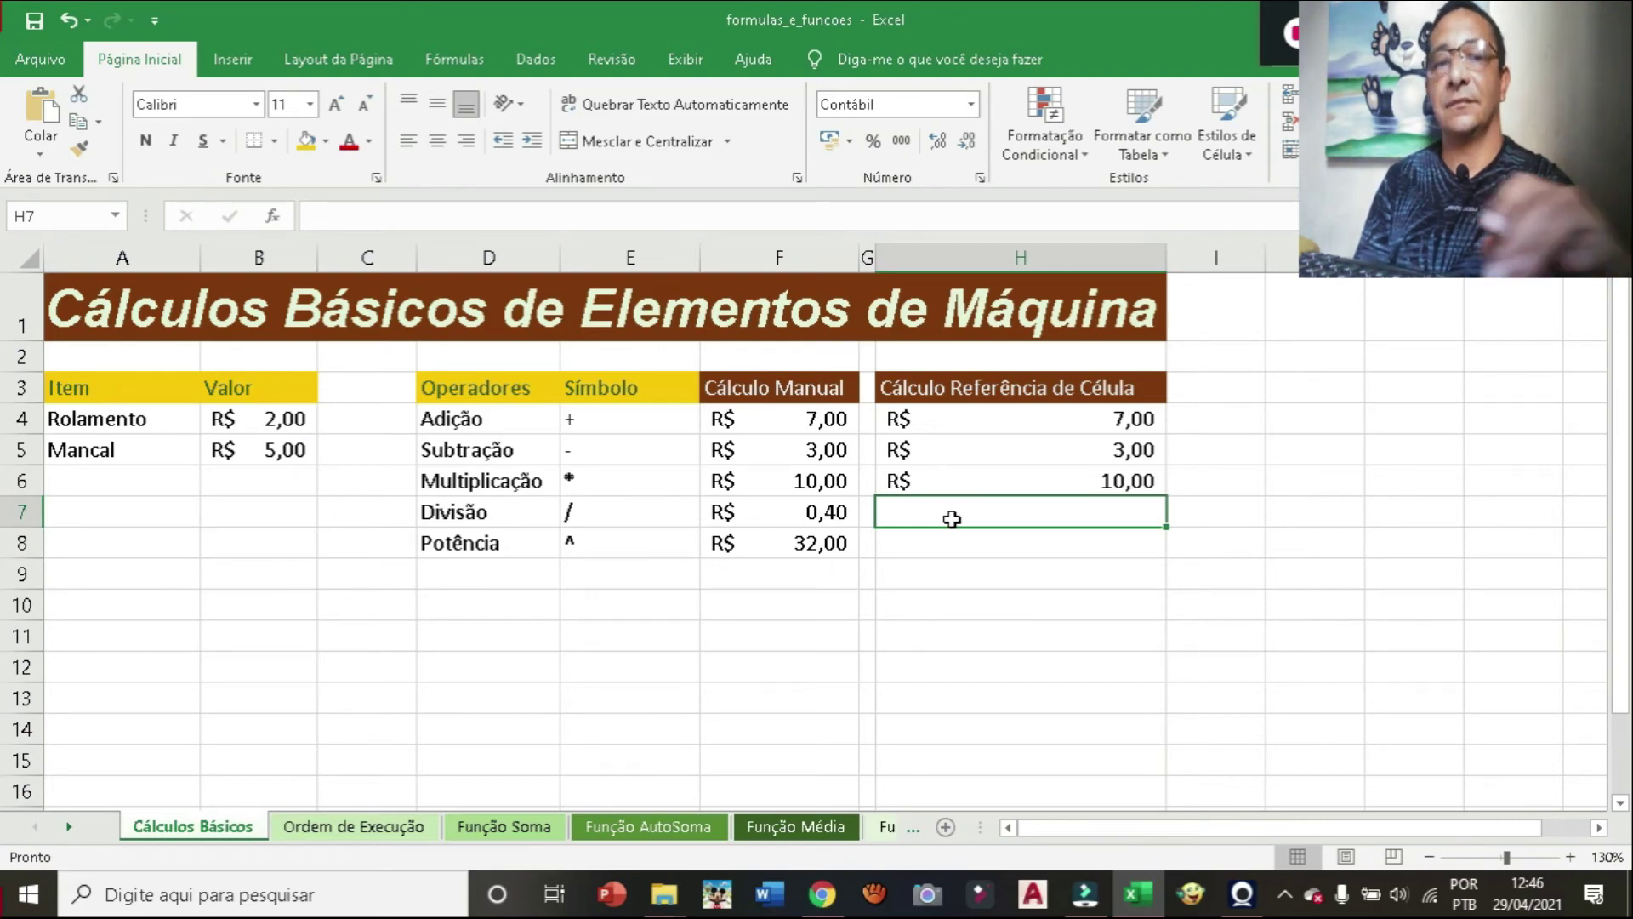
Enter the cell-reference division formula =B4/B5 in cell H7, the Divisão row under Cálculo Referência de Célula.
text(=)
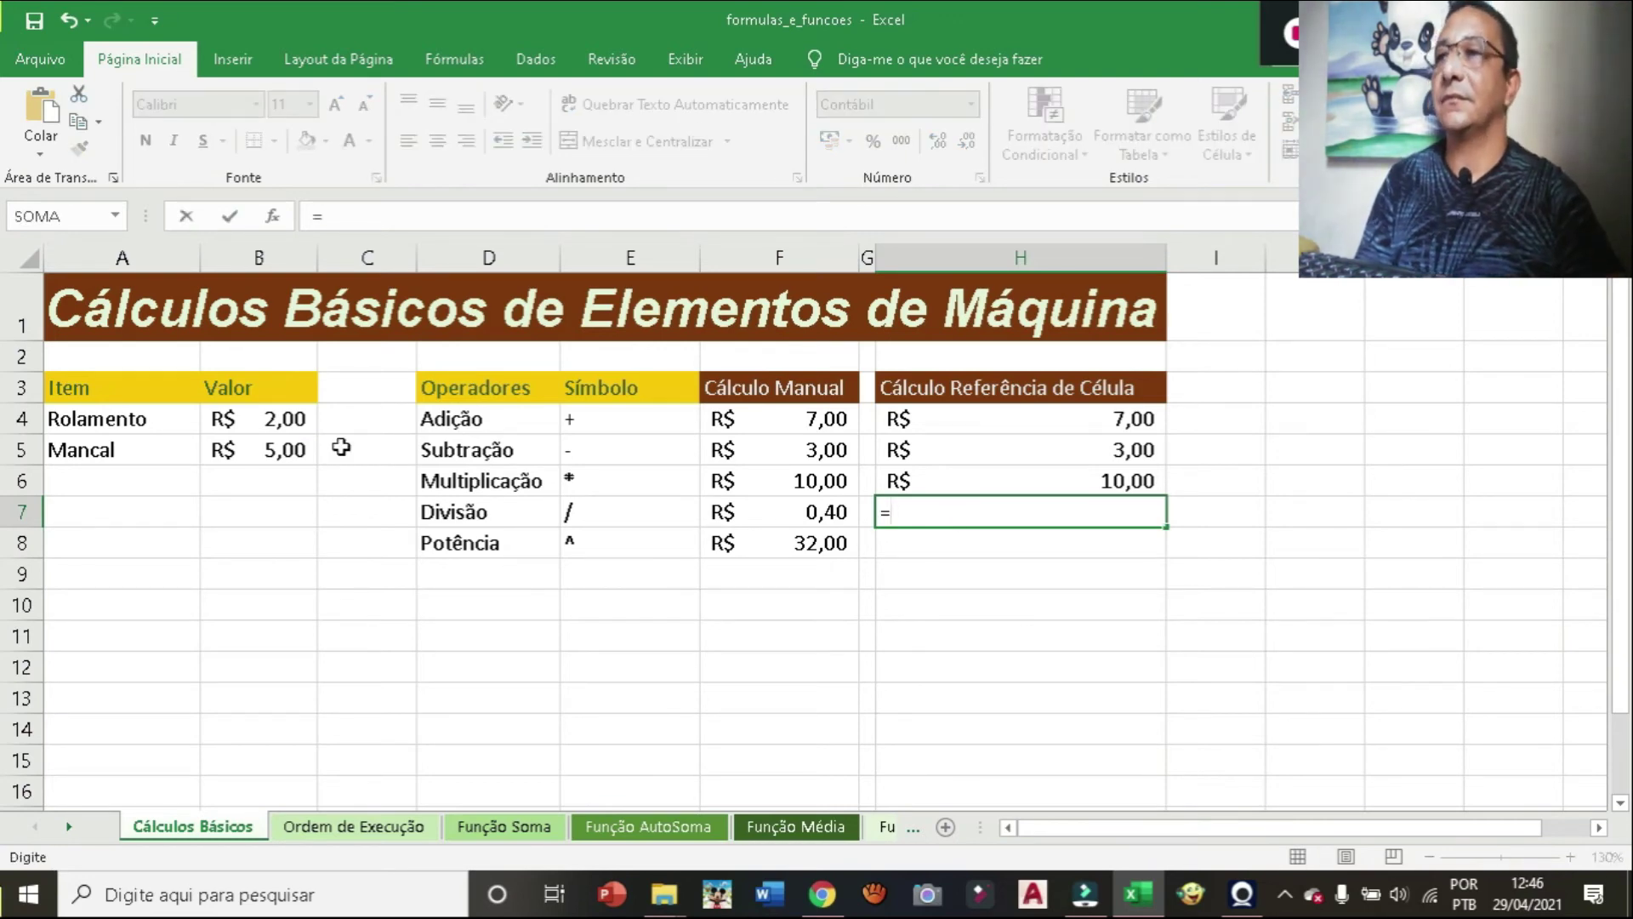
click(294, 419)
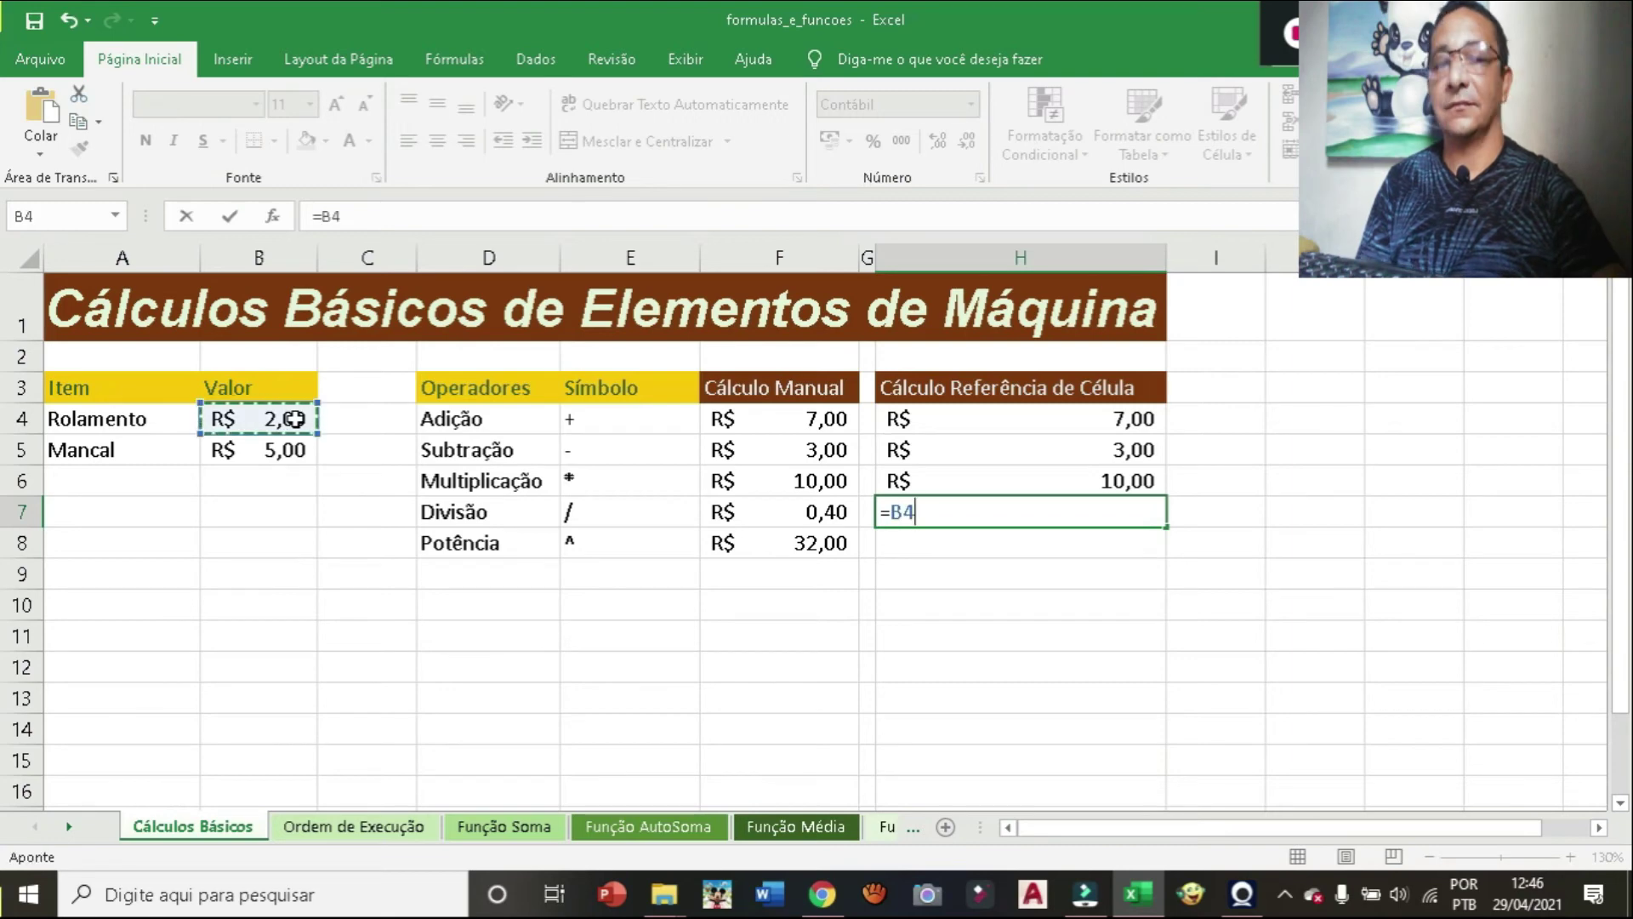
text(/)
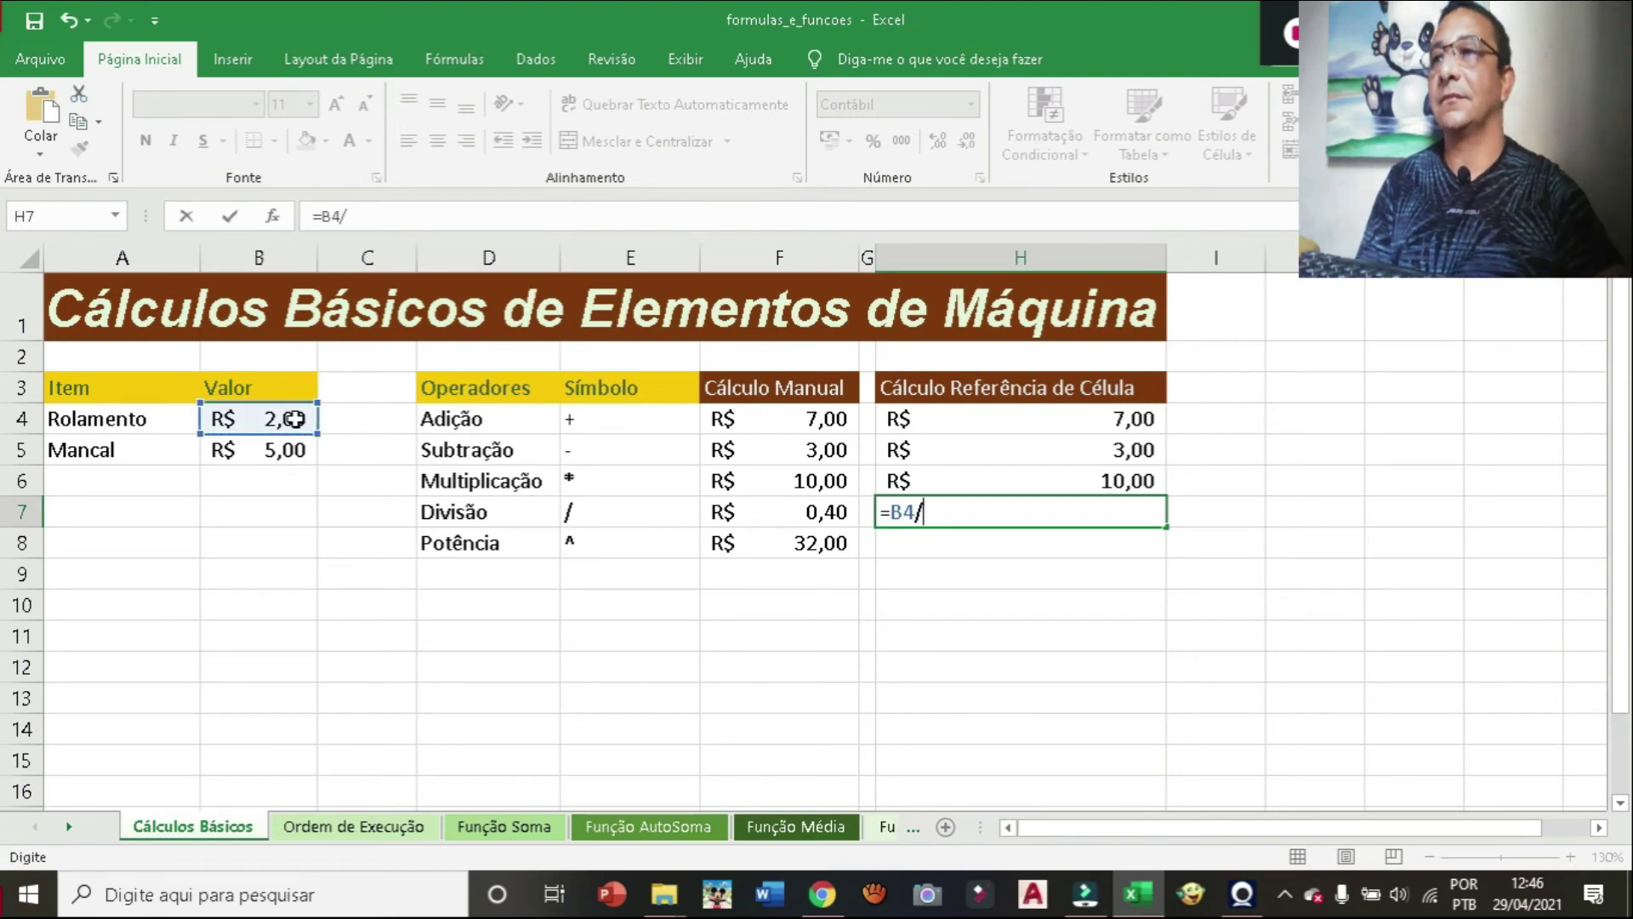
click(286, 450)
key(Return)
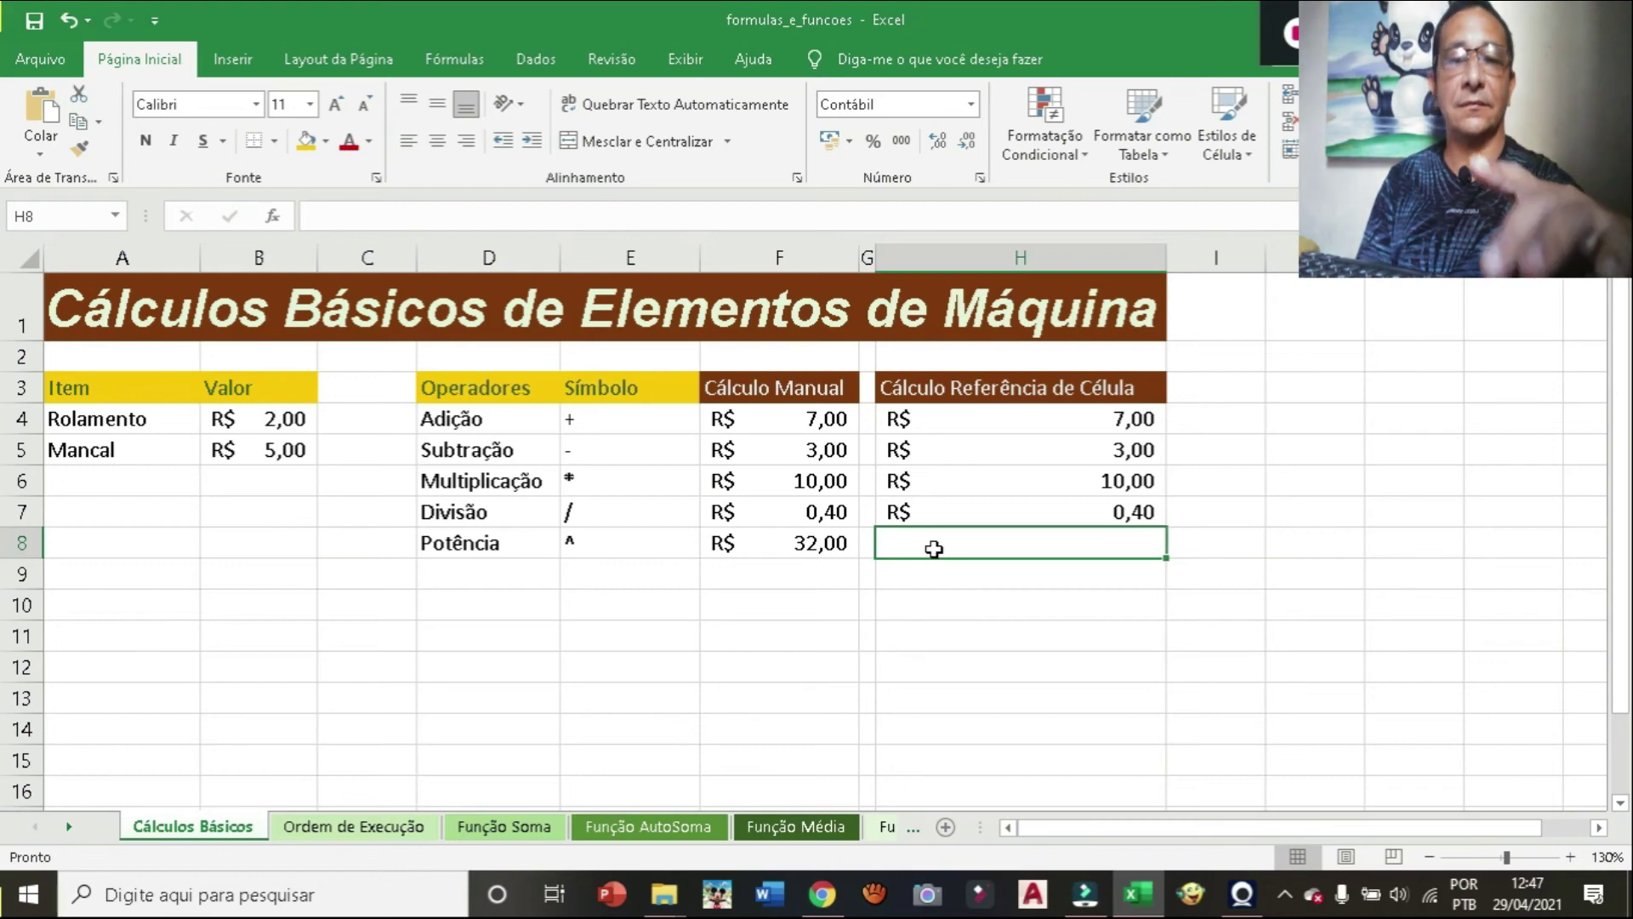
Enter the cell-reference power formula =B4^B5 in cell H8, the Potência row under Cálculo Referência de Célula.
text(=)
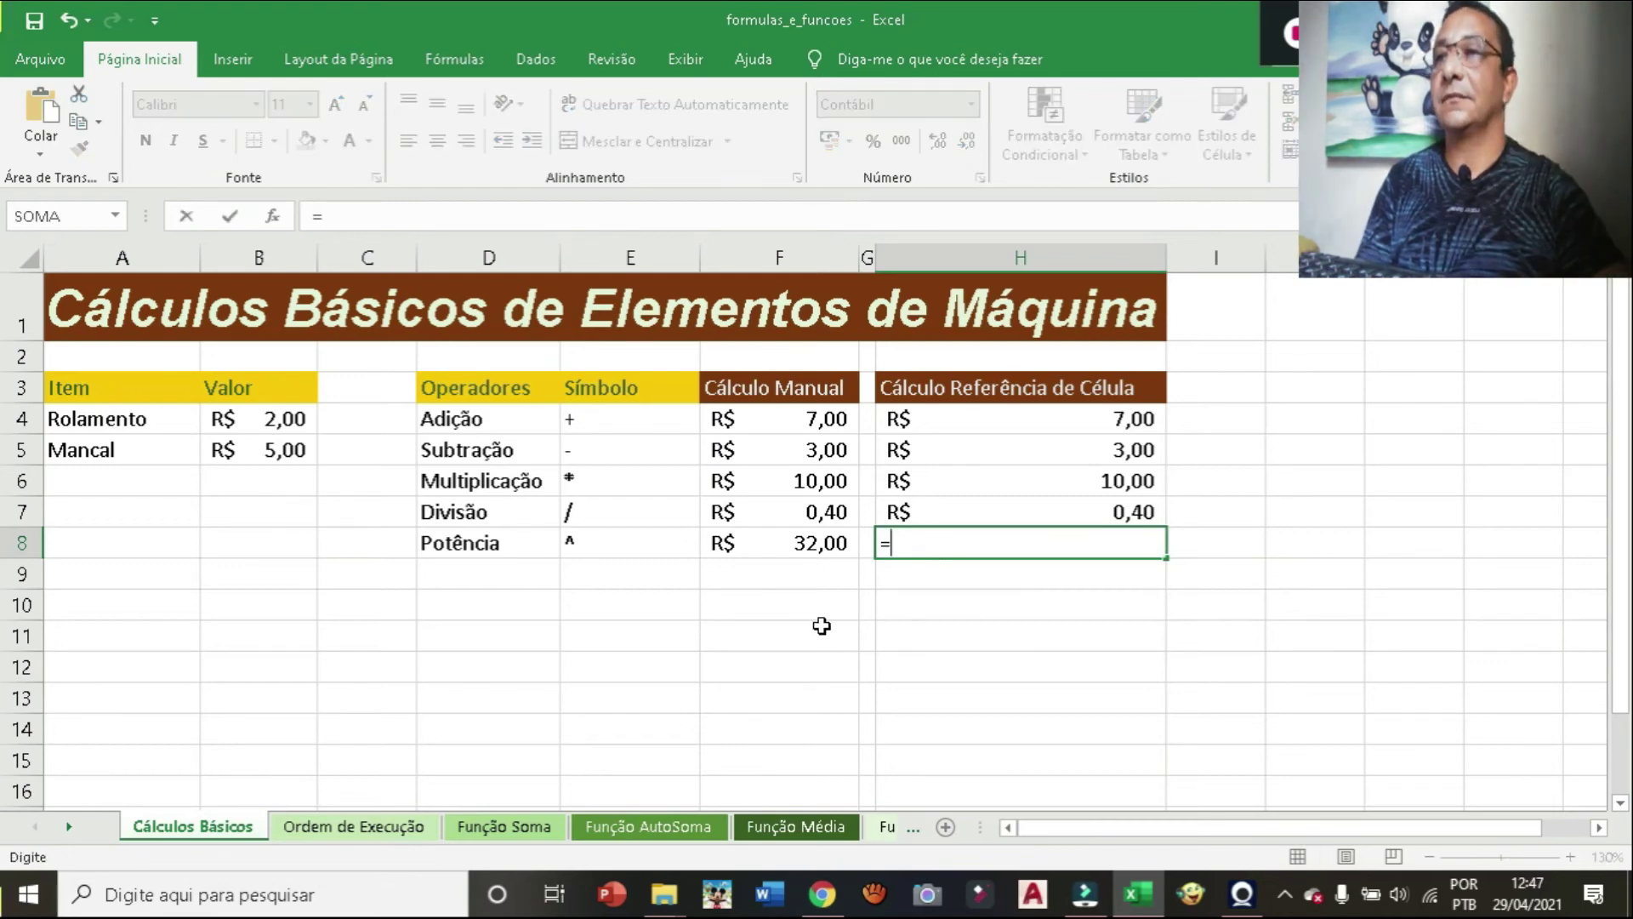
click(265, 425)
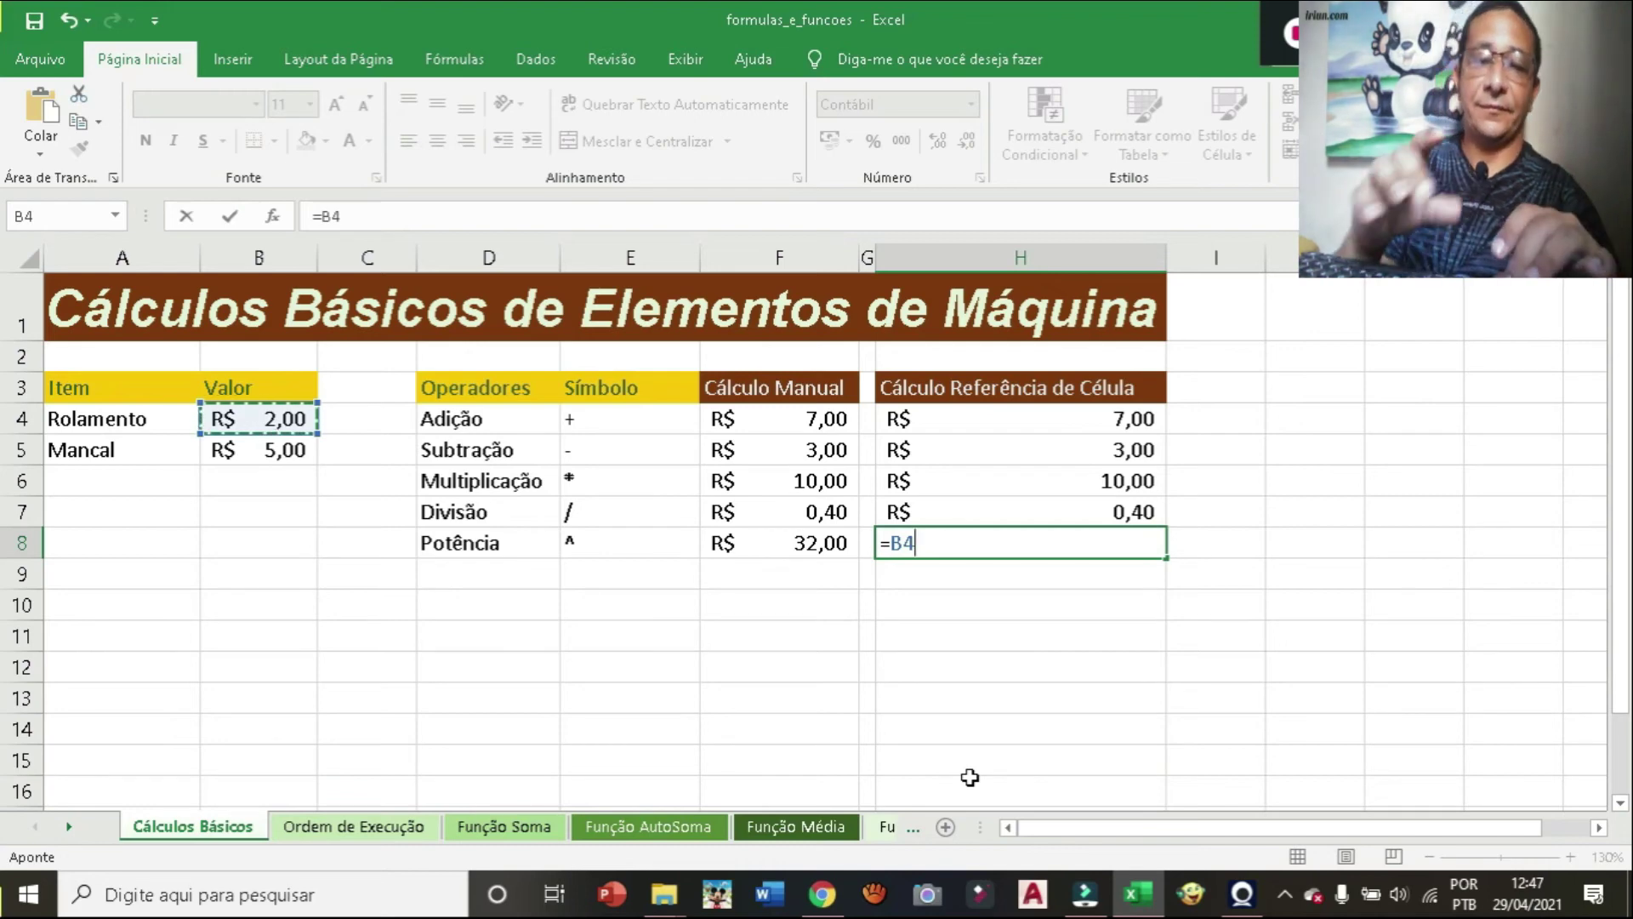
text(^)
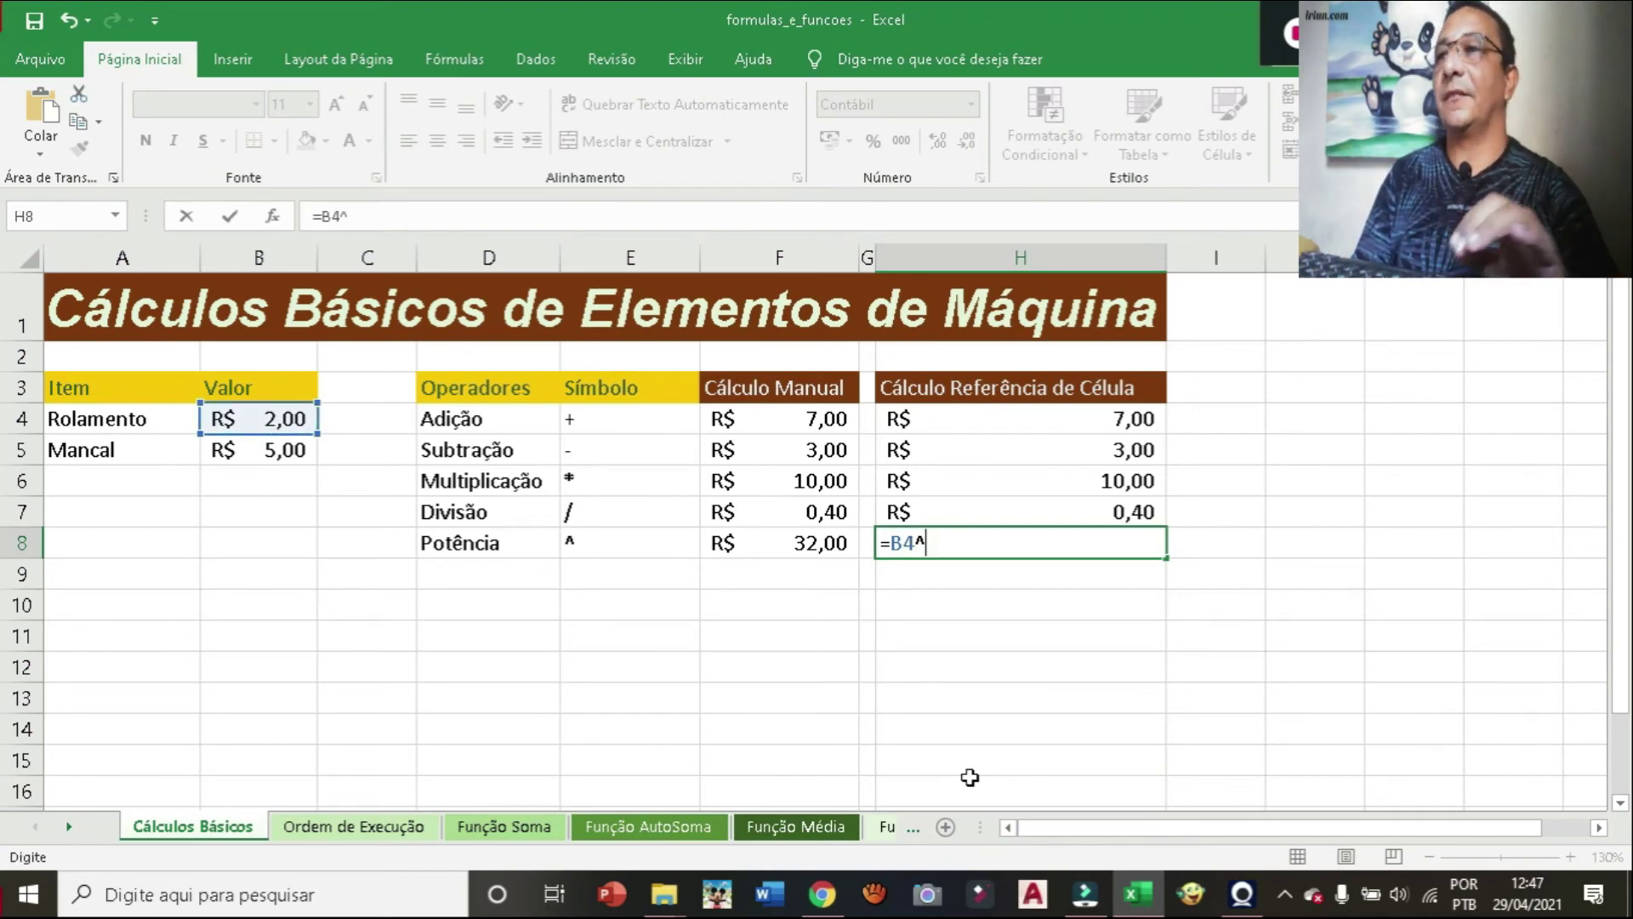
click(266, 451)
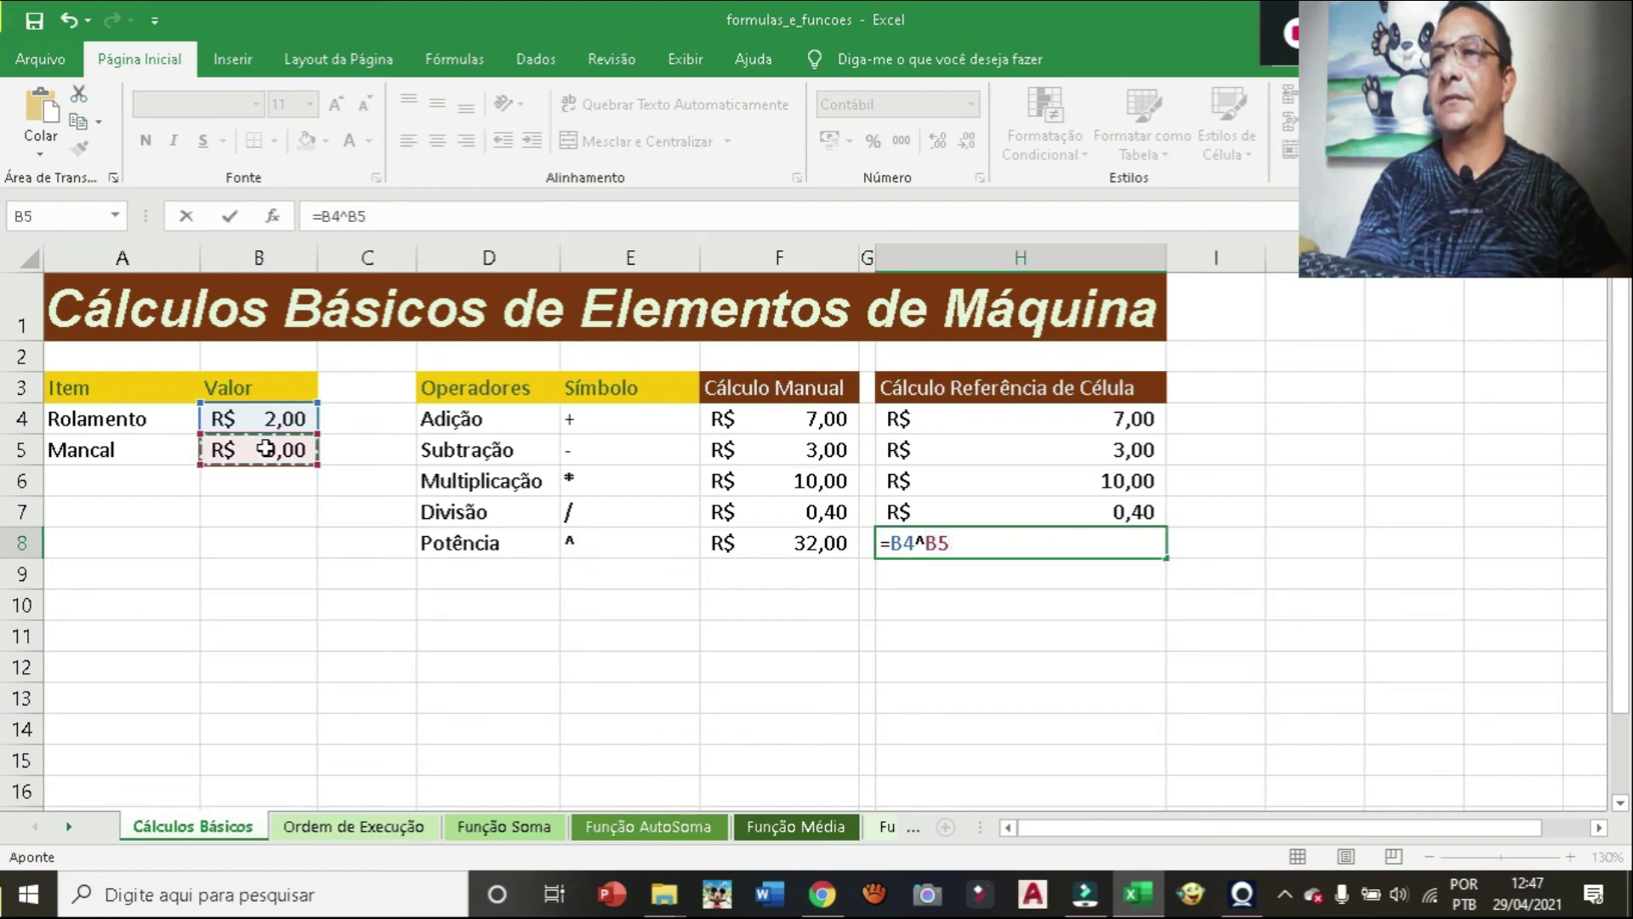
key(Return)
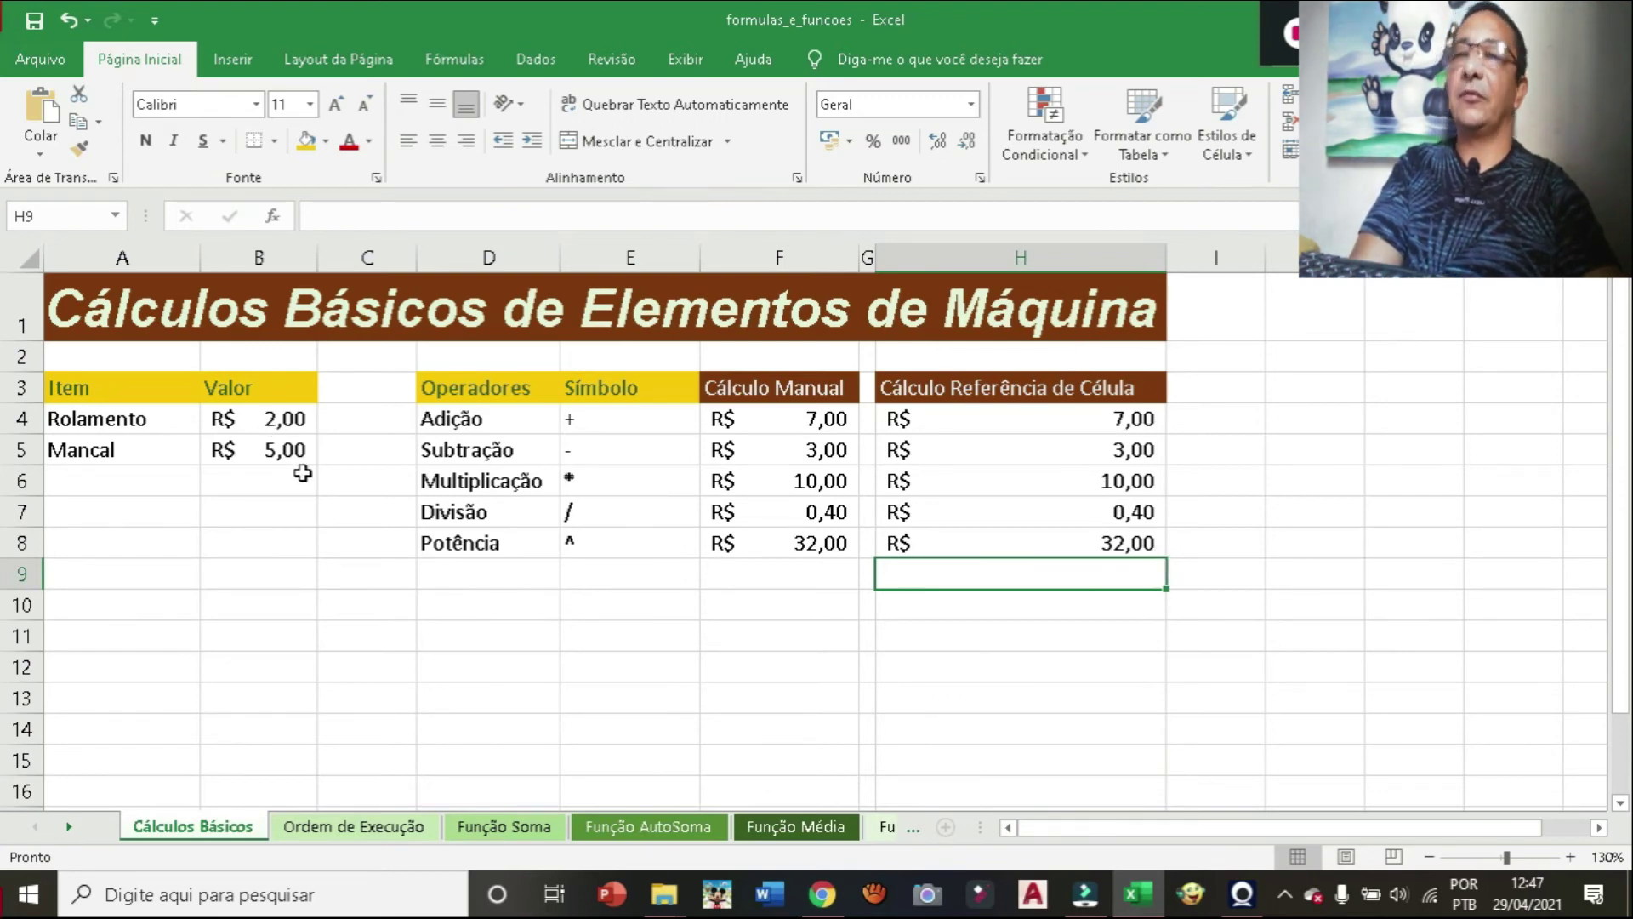
Set the Mancal value in cell B5 to 25 and review the power formula in cell H8.
click(256, 449)
double_click(257, 449)
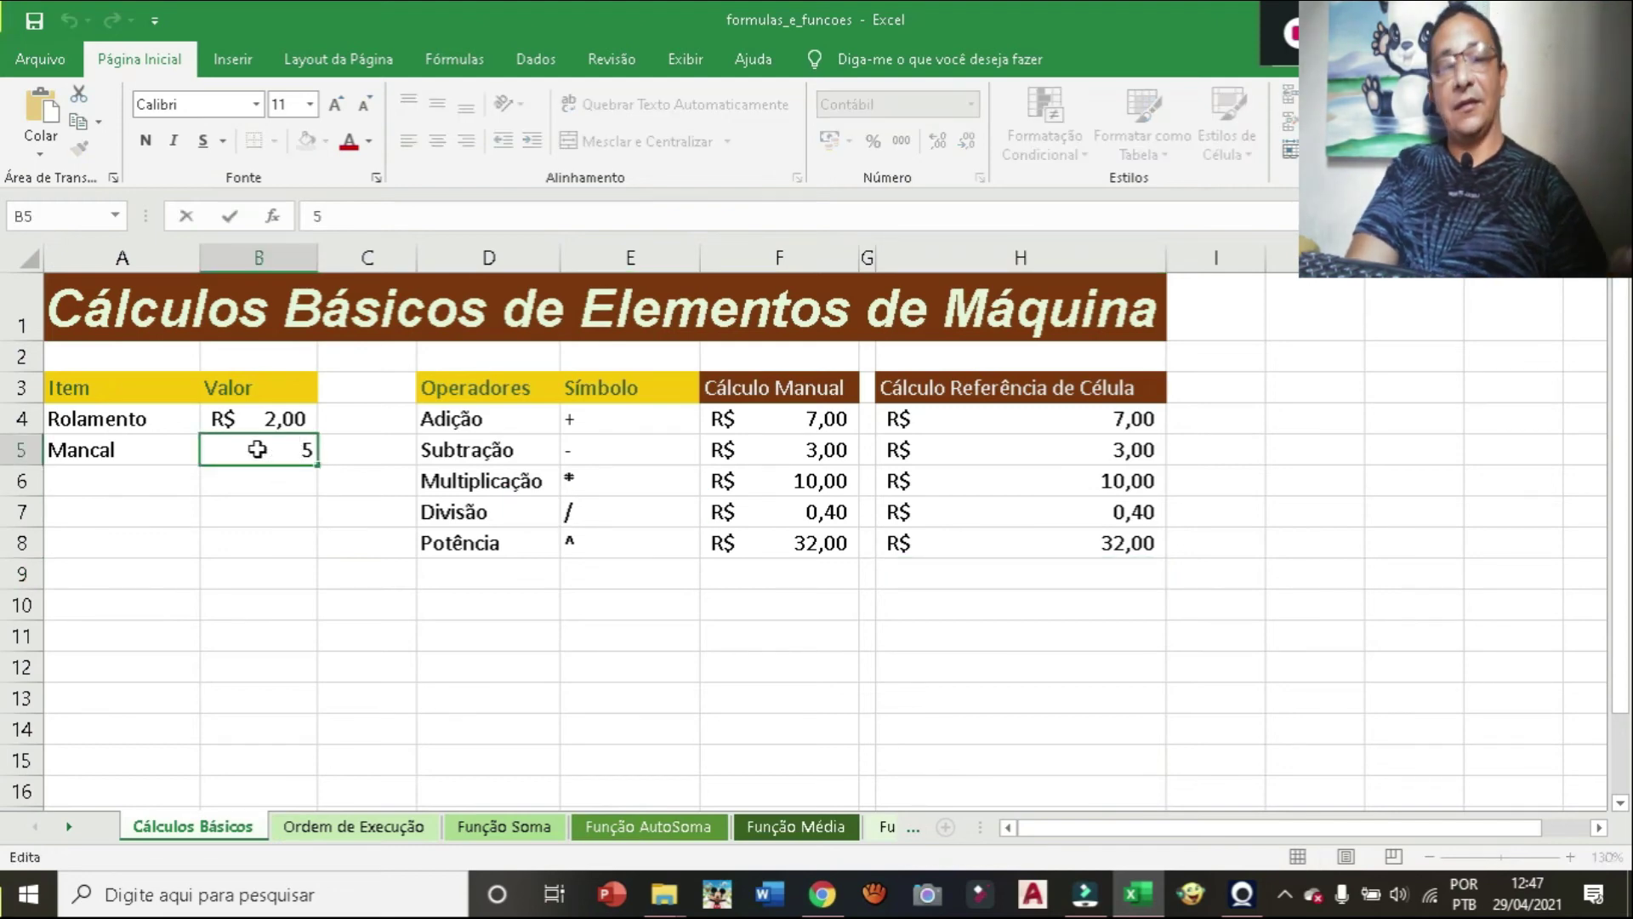
text(2)
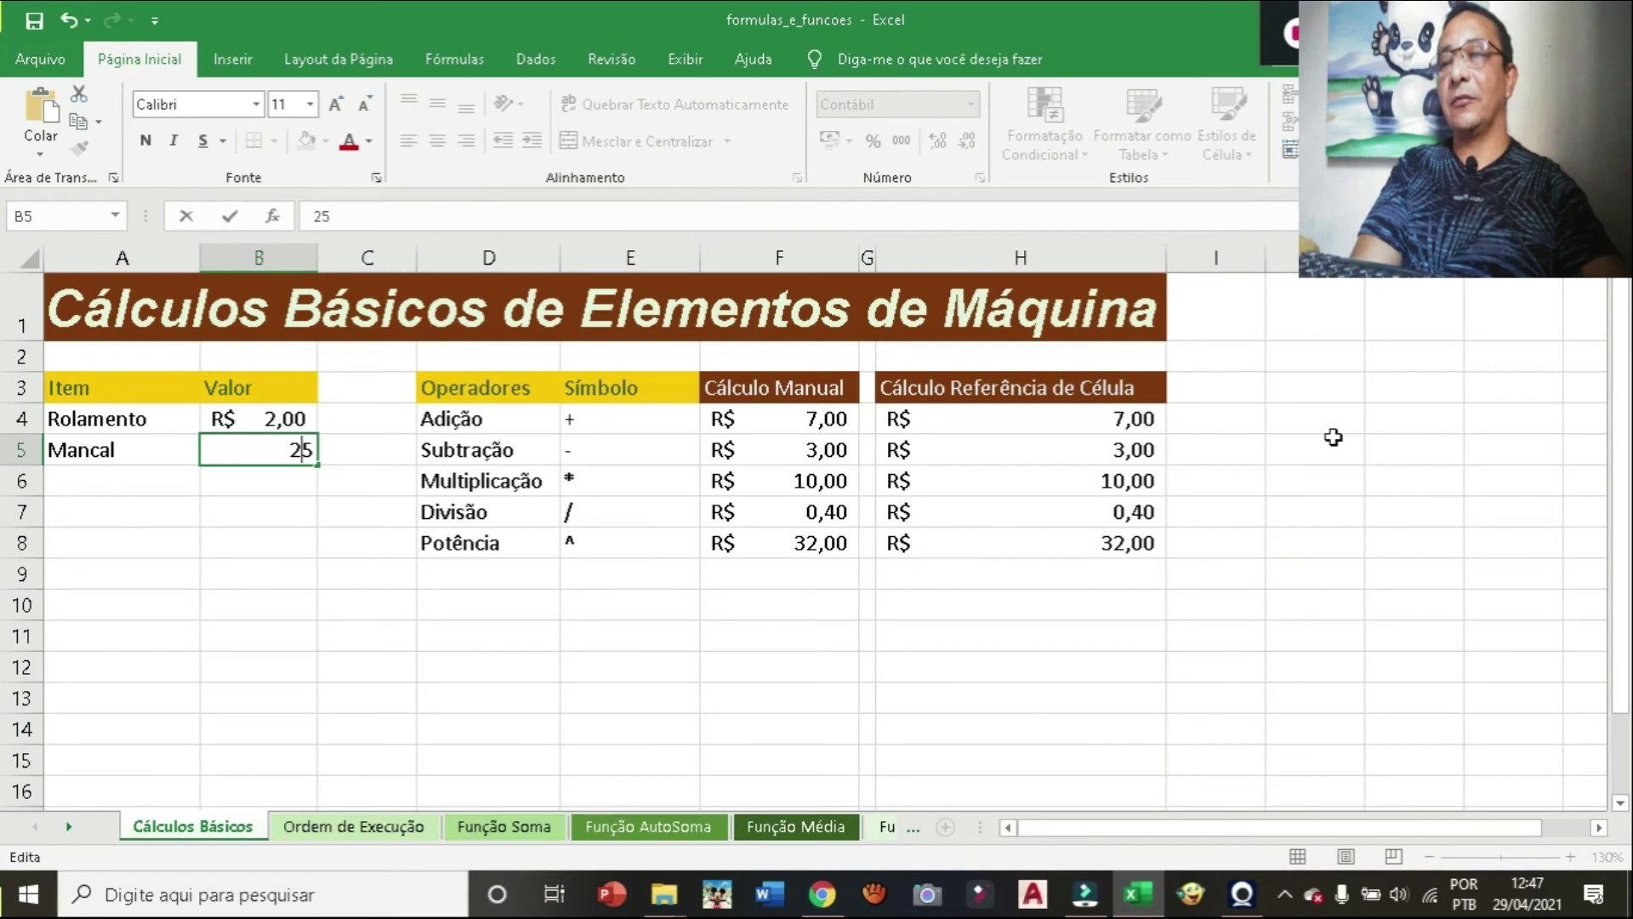
key(Return)
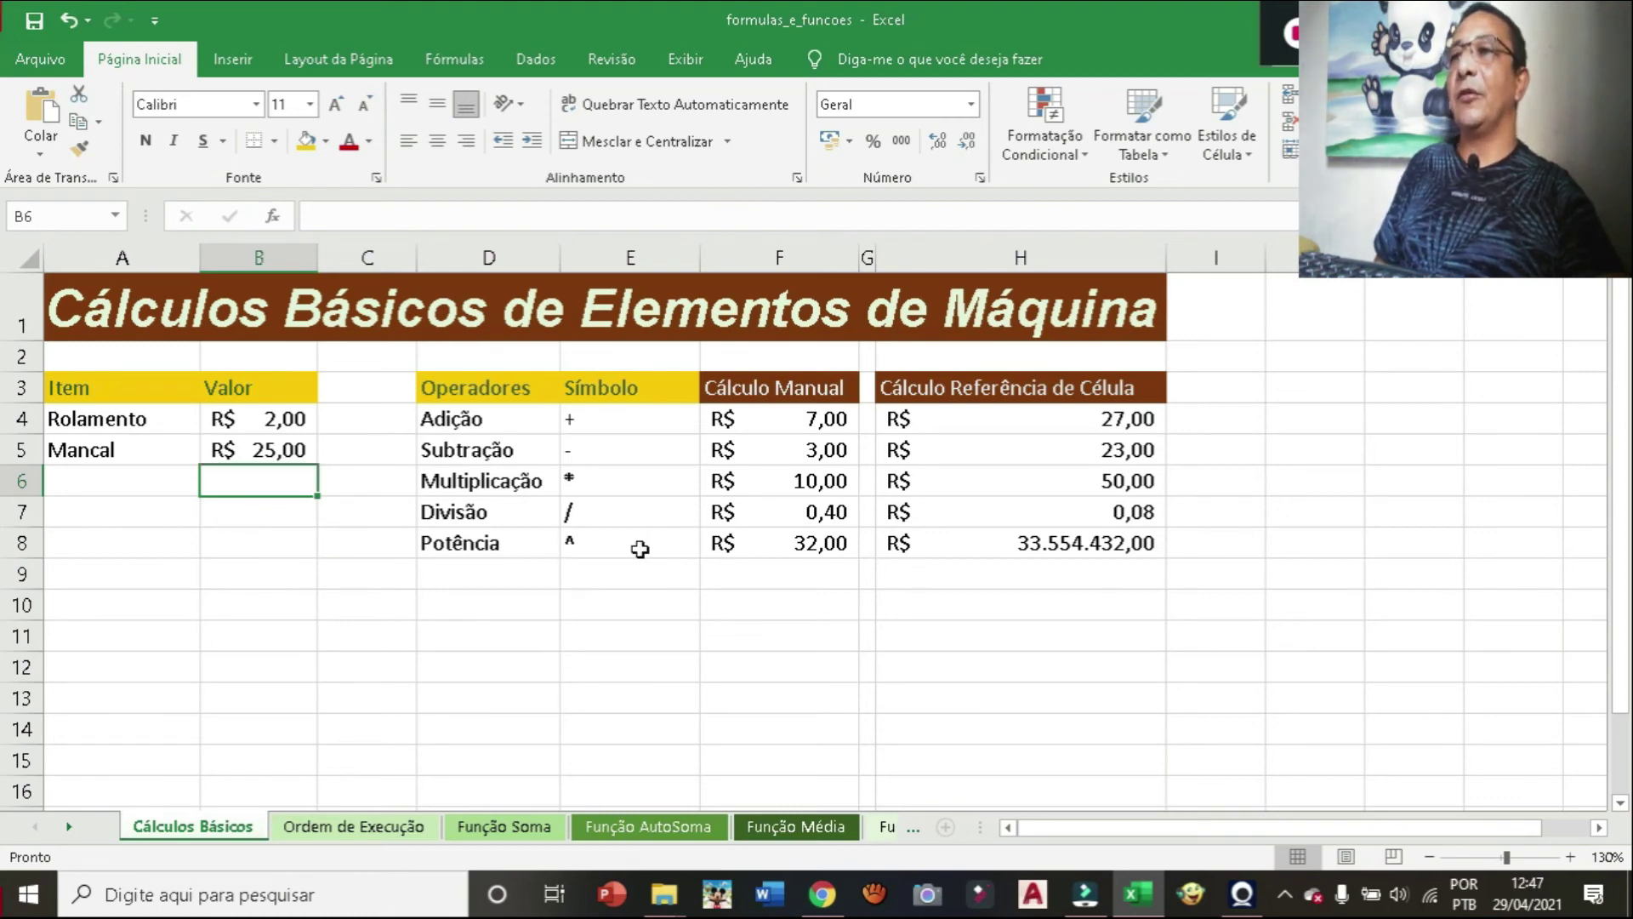
click(982, 550)
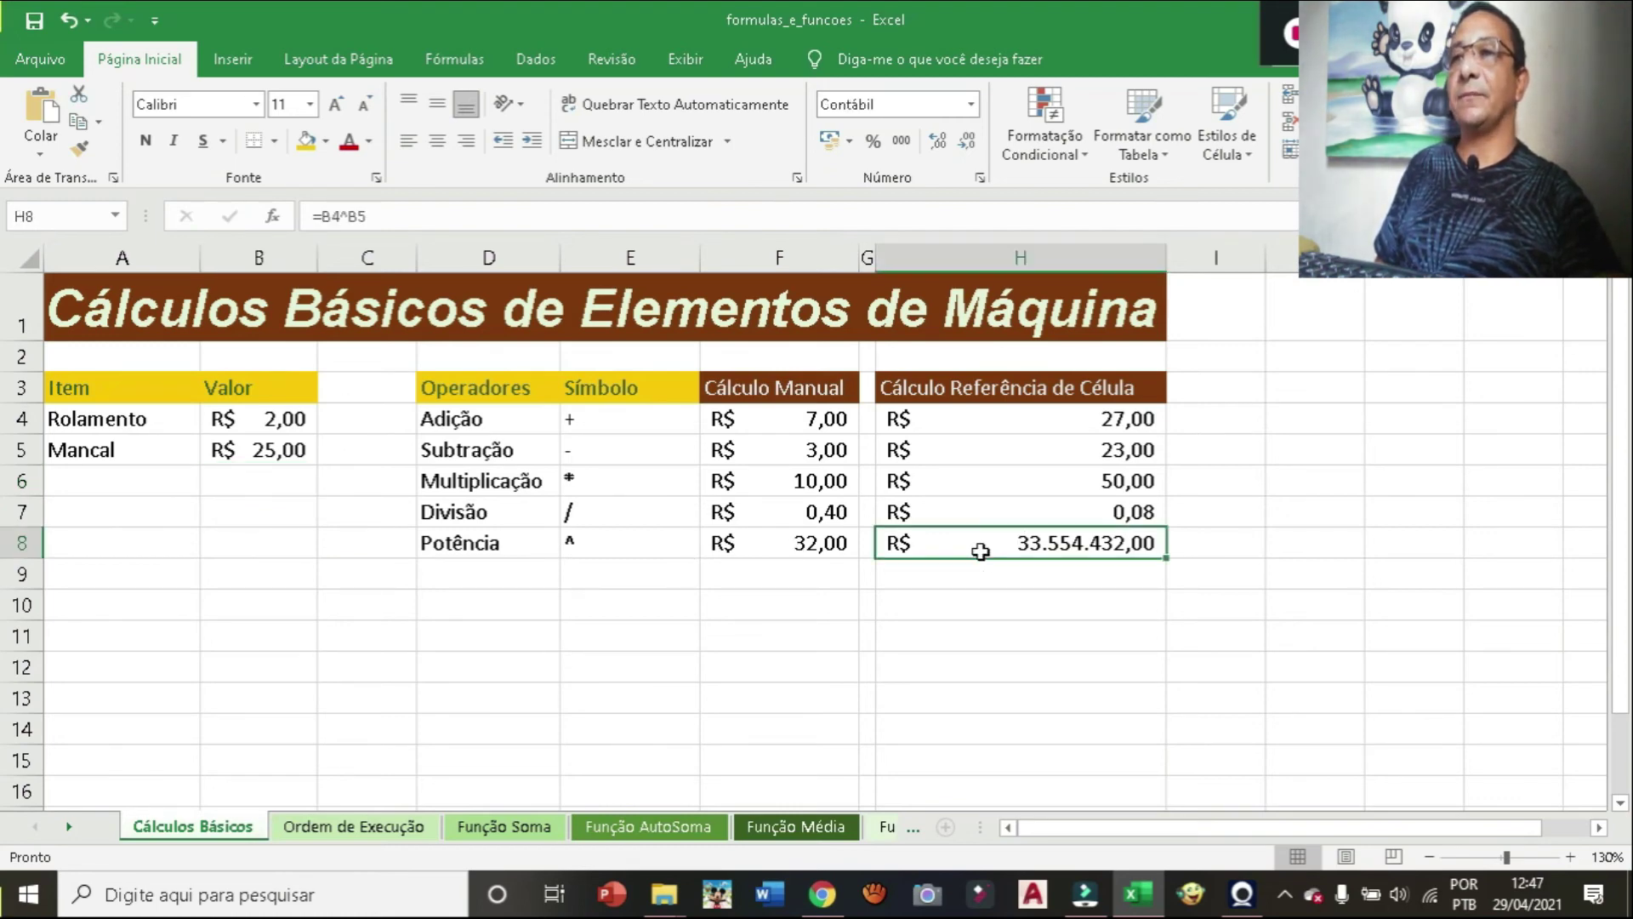